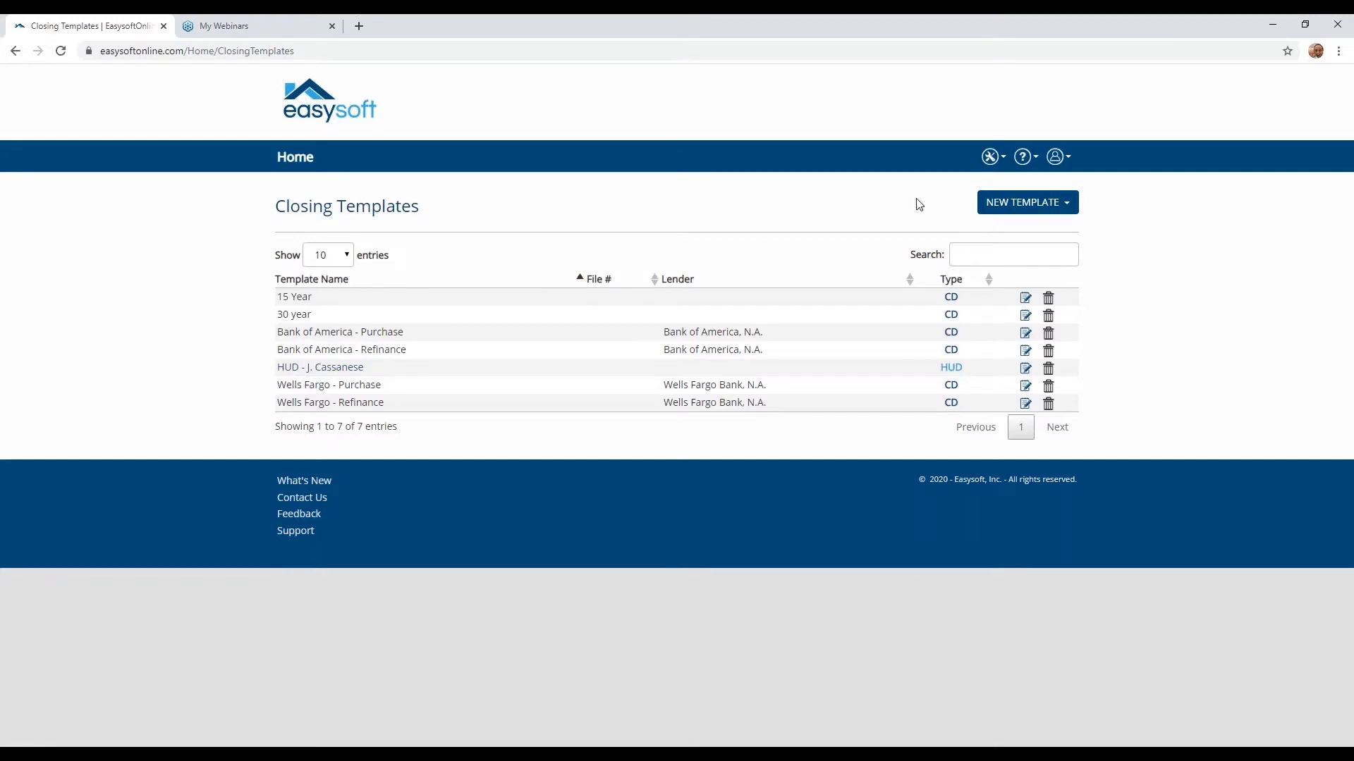
- Create a new CD closing template and name it "Lender CD"
left_click(982, 208)
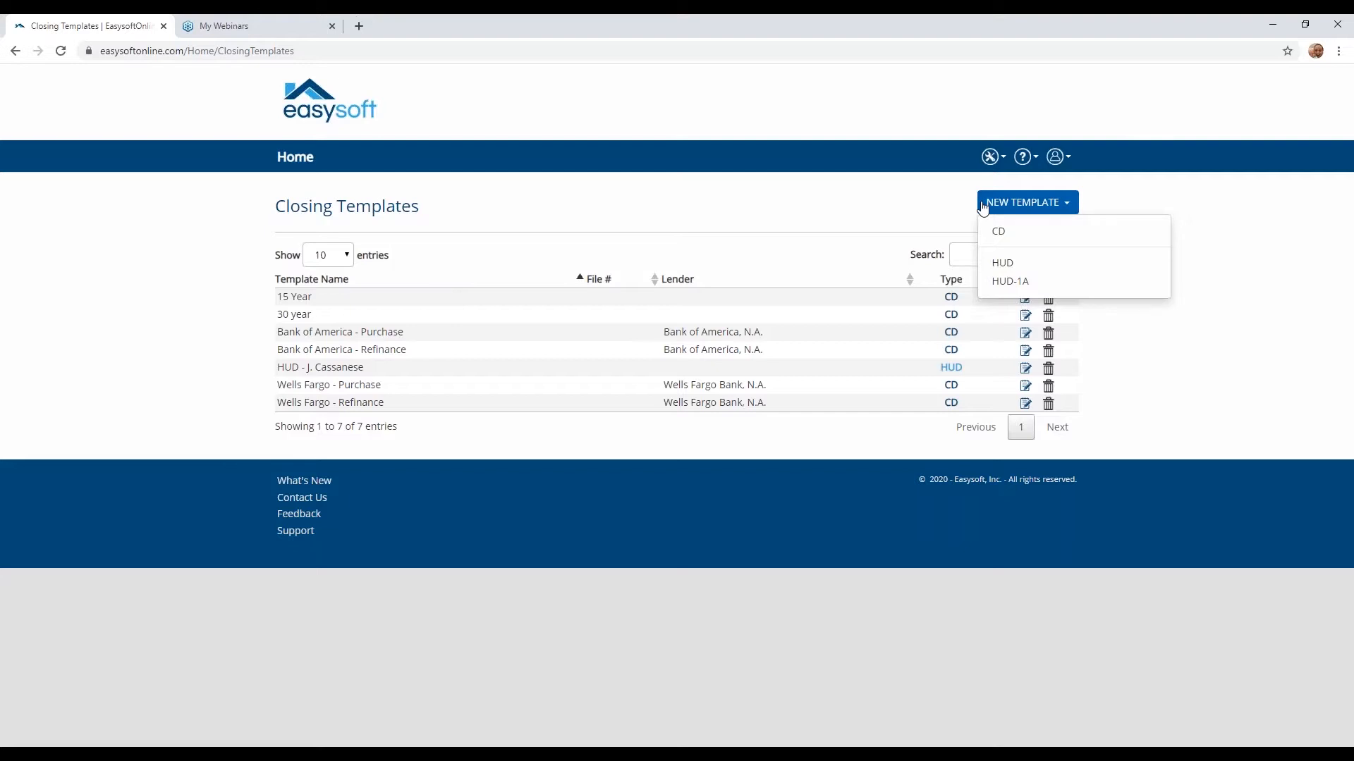
left_click(996, 236)
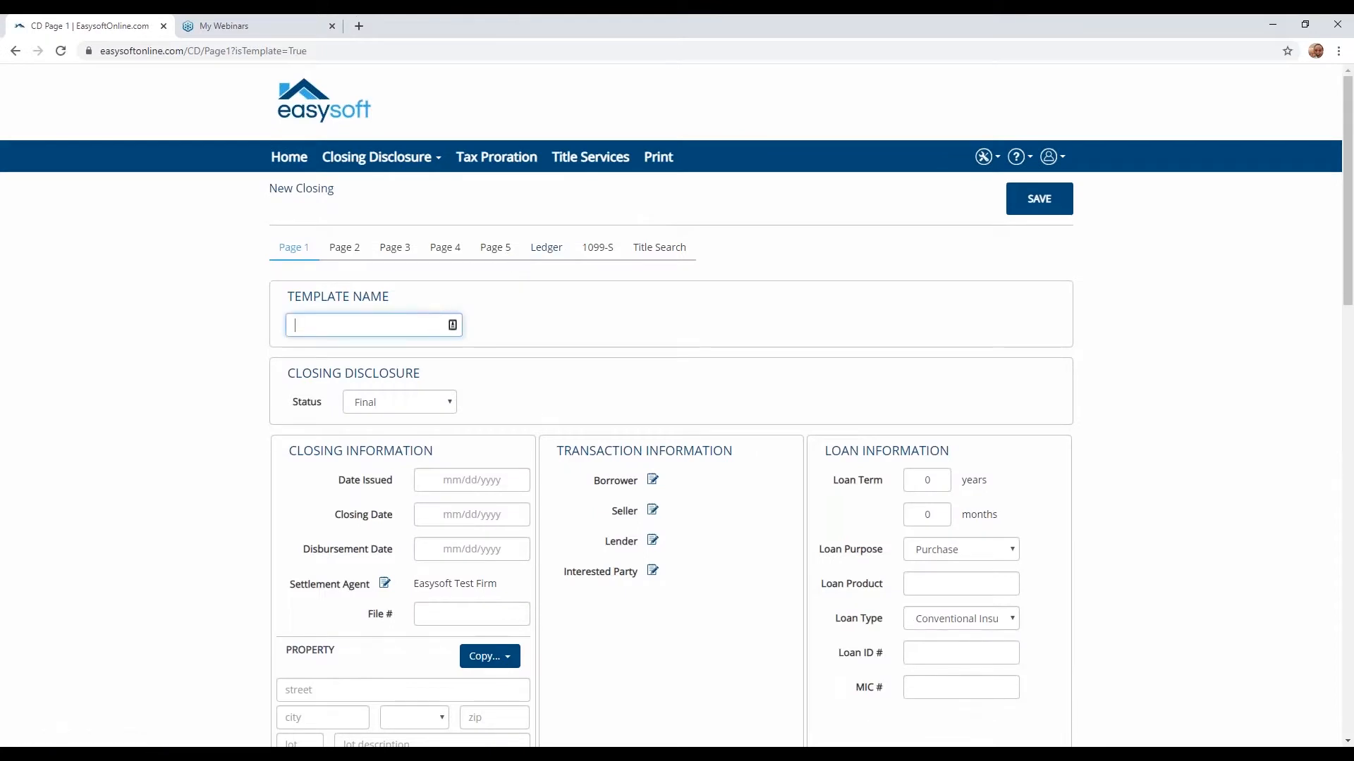
type("Lender CD")
- Enter "Td Bank" as the lender's name in the transaction information and save the lender details
scroll(465, 278, "down", 1)
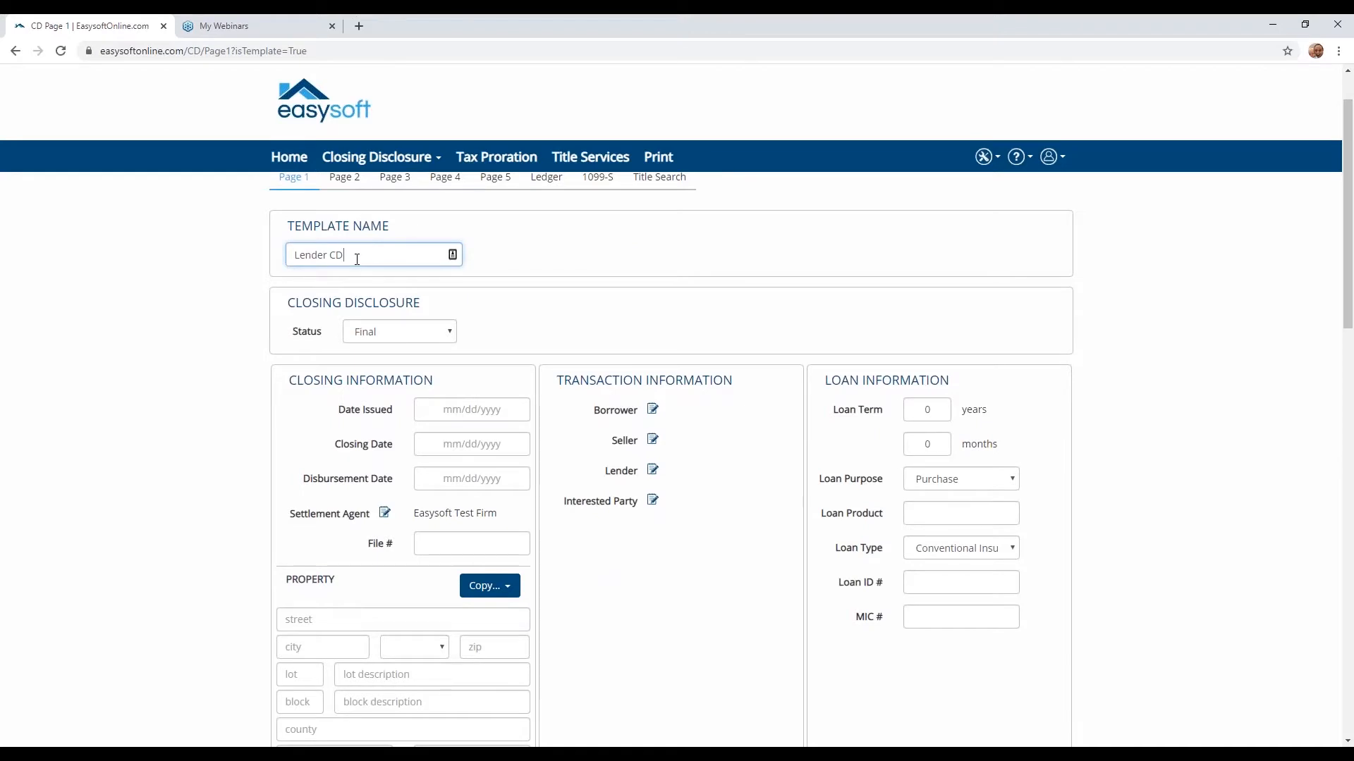
scroll(372, 474, "down", 1)
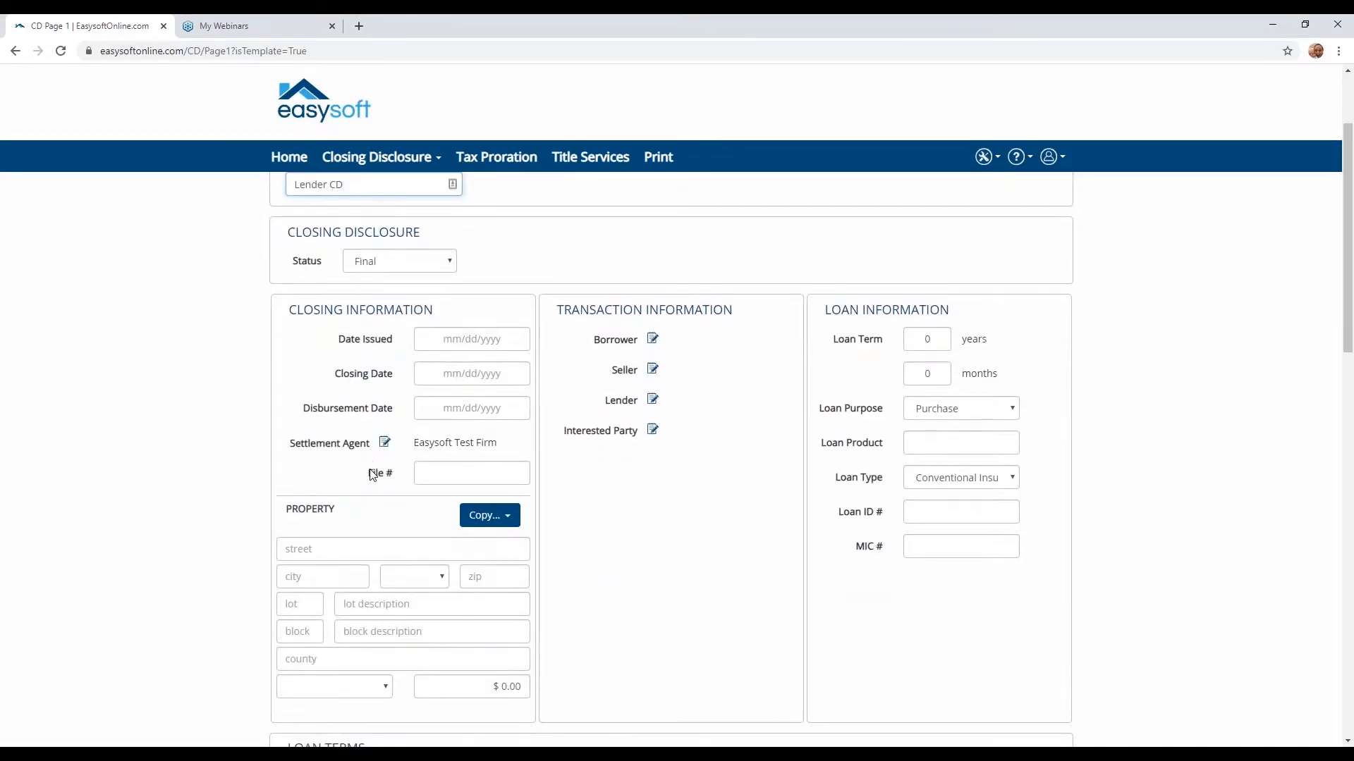
scroll(372, 475, "down", 1)
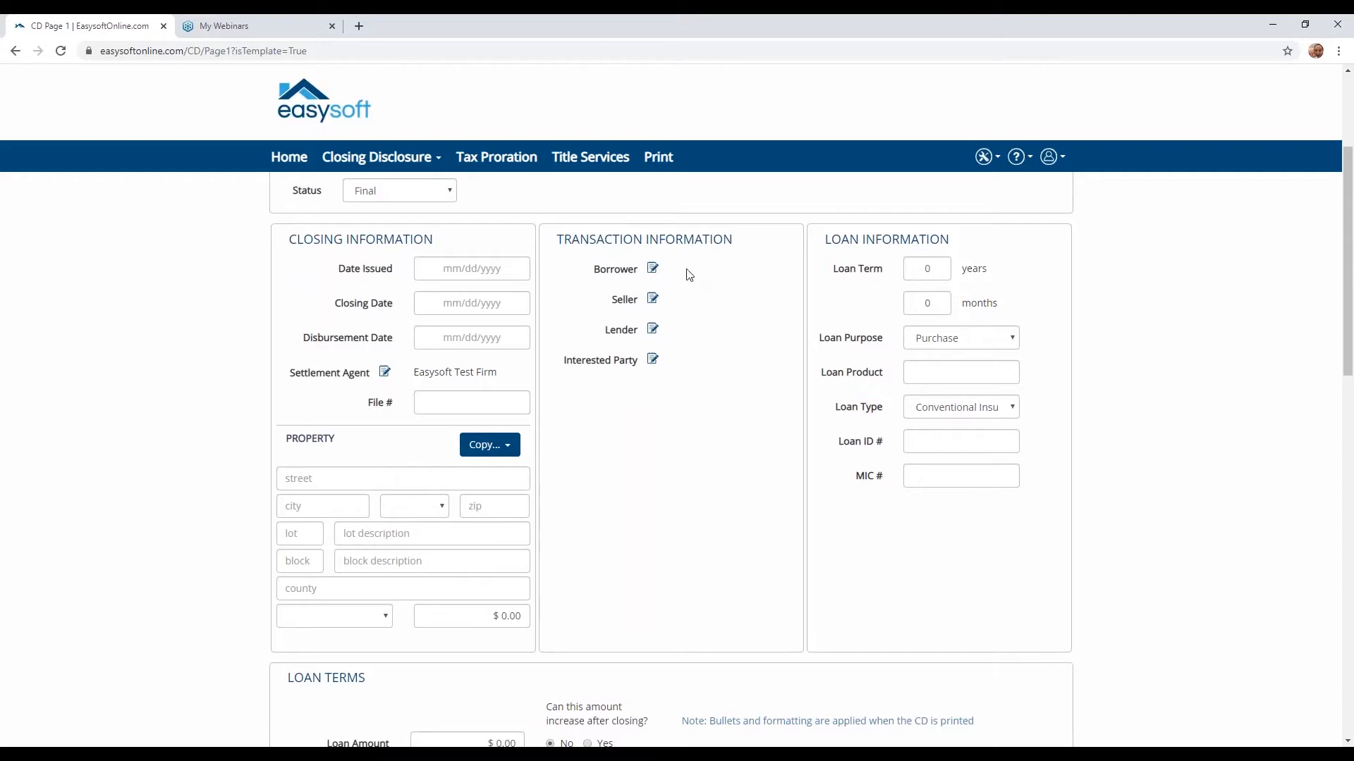
left_click(652, 330)
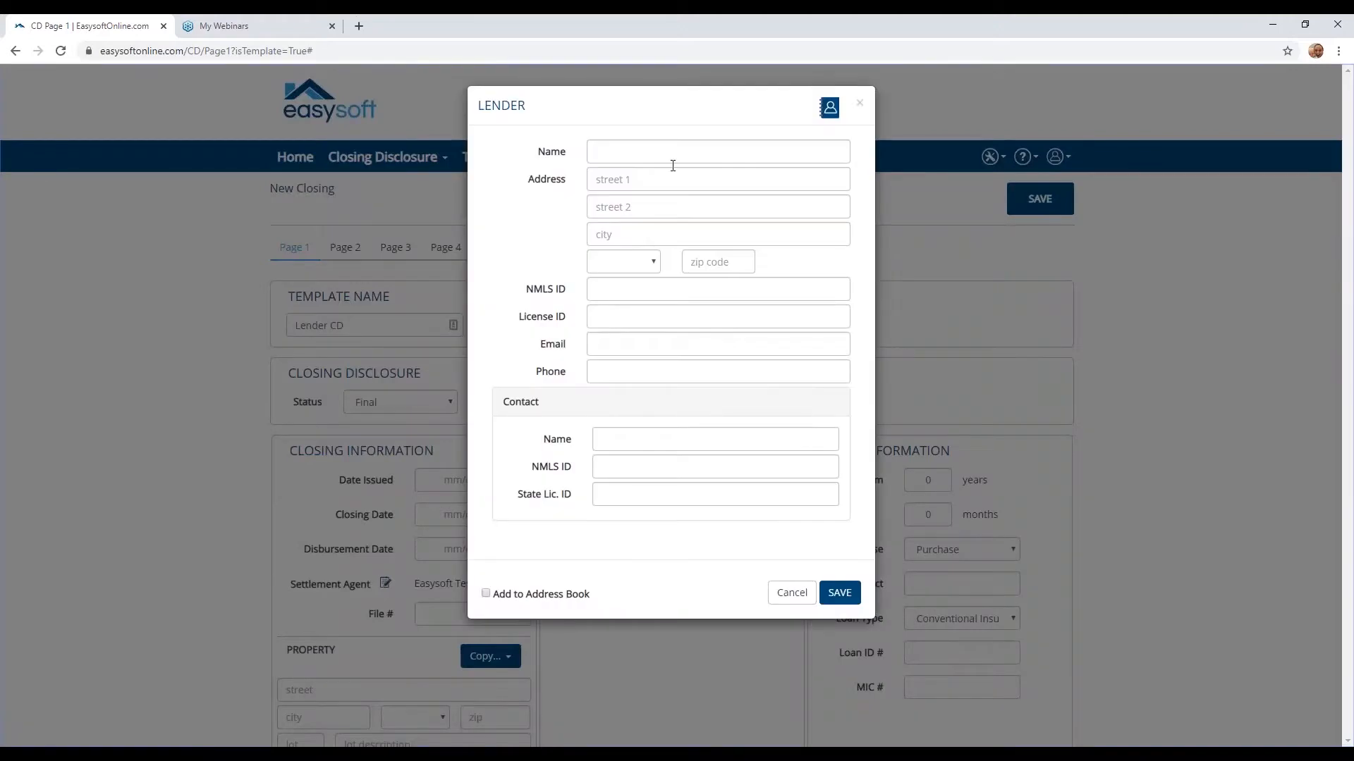
left_click(672, 159)
type("Td Bank")
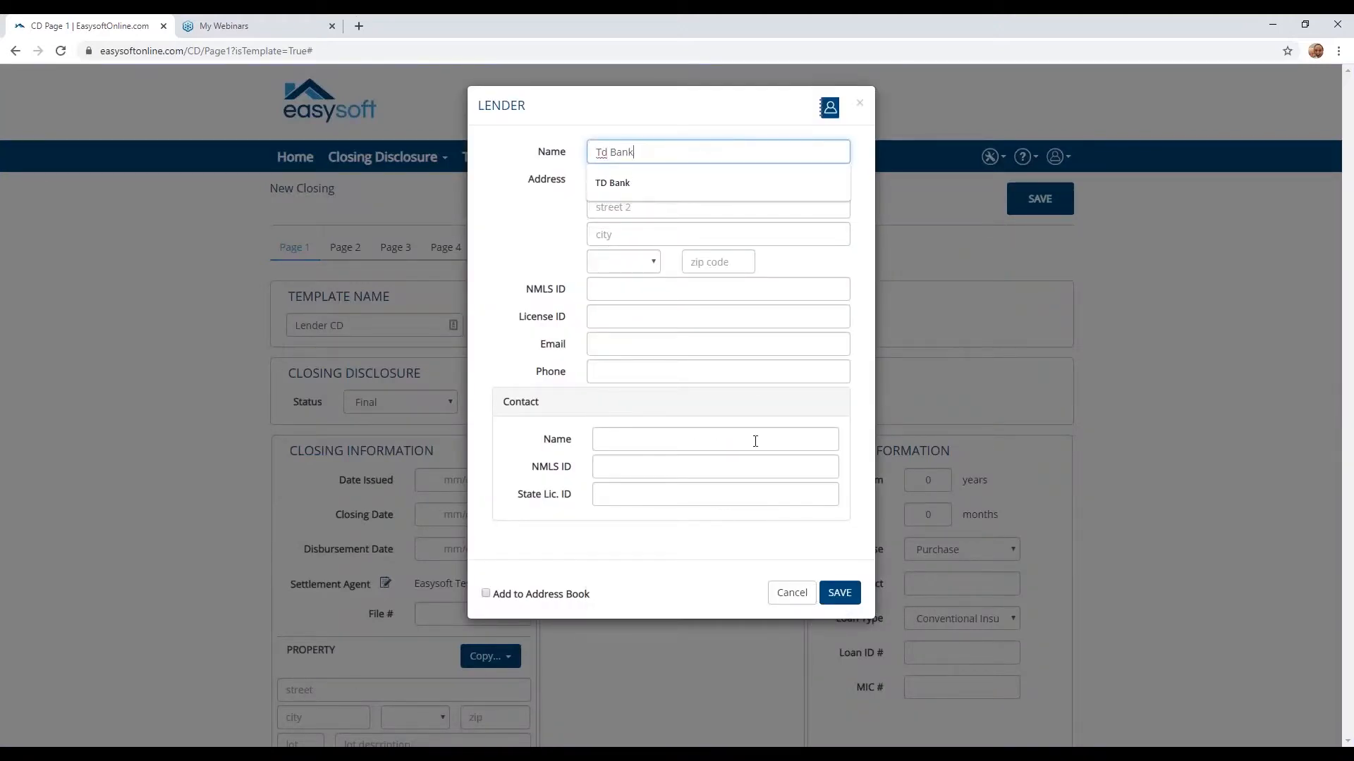
left_click(832, 594)
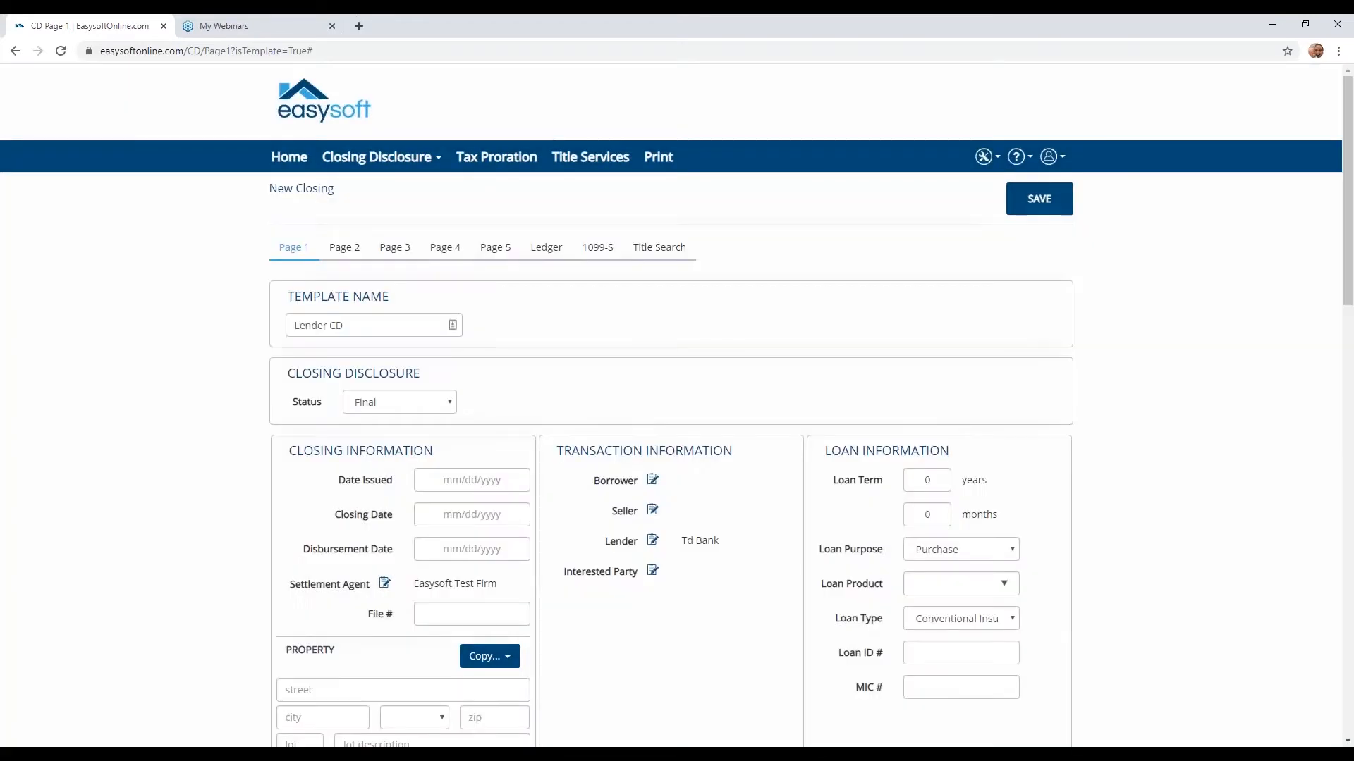
- Set the loan term to 30 years and the loan product to Fixed Rate
scroll(841, 381, "down", 2)
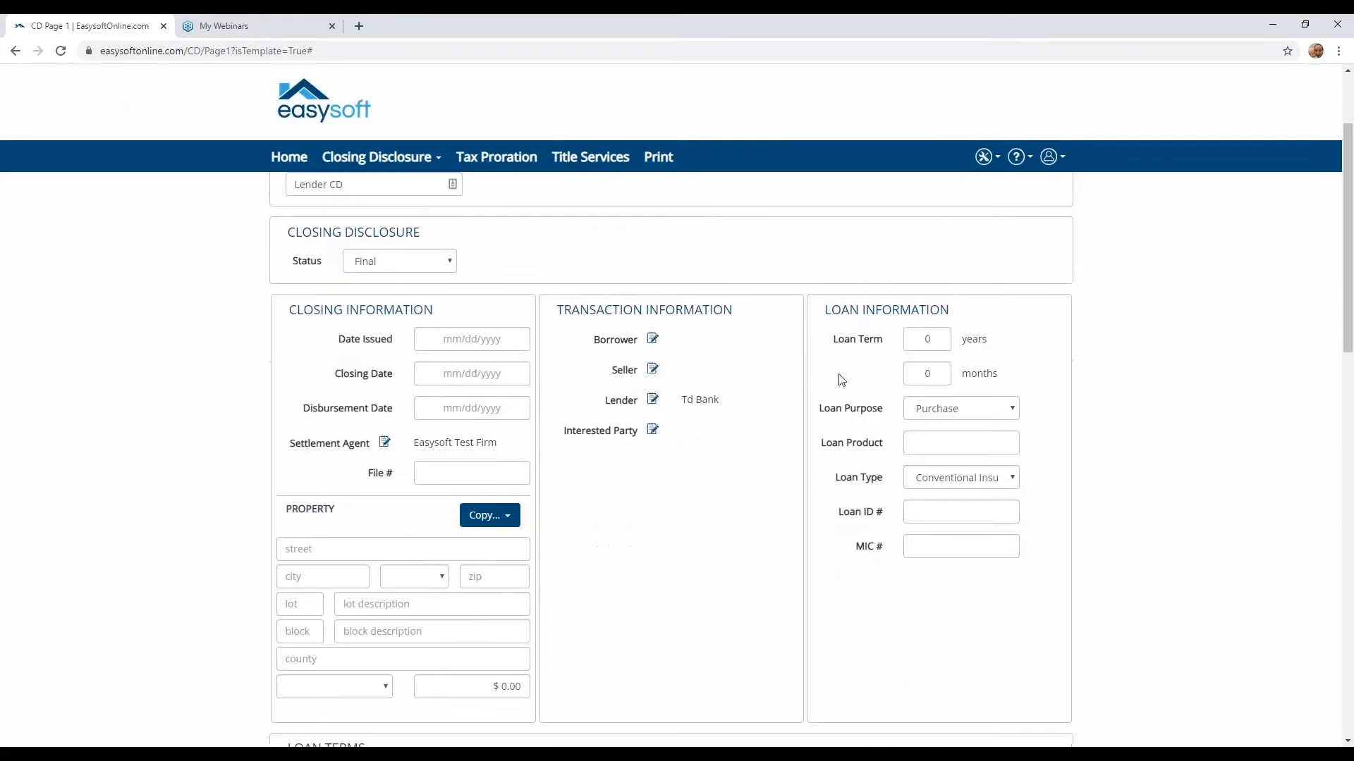
left_click(914, 344)
type("3")
left_click(940, 444)
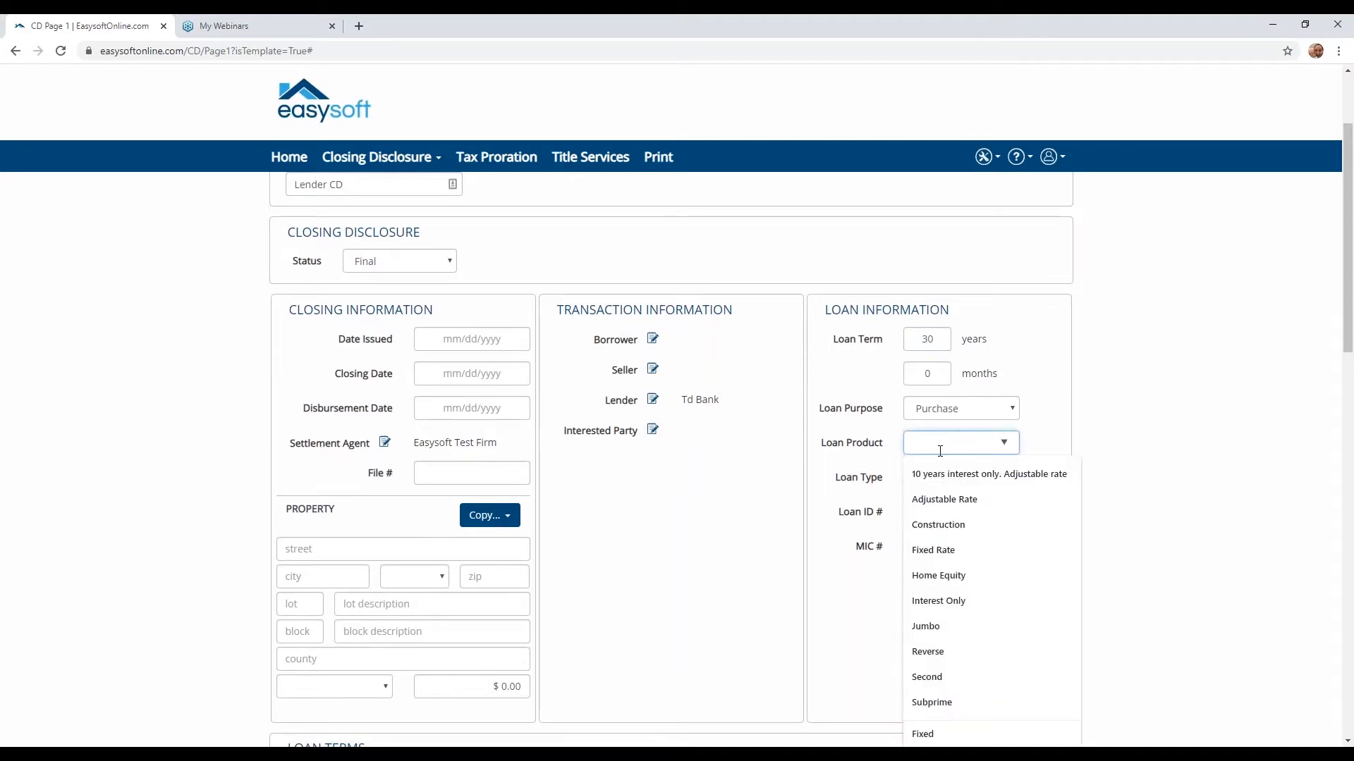
left_click(958, 551)
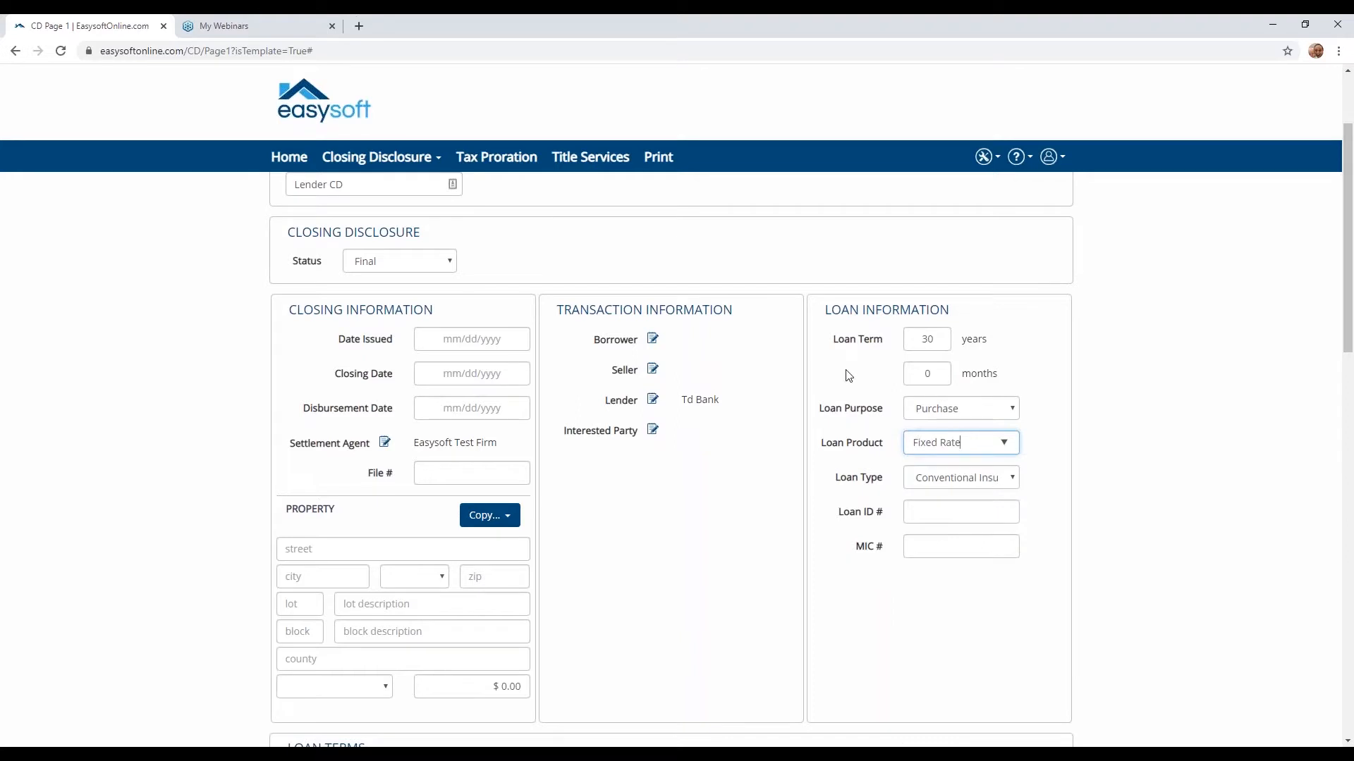
- Set the property's price type to Sale Price
scroll(909, 467, "down", 1)
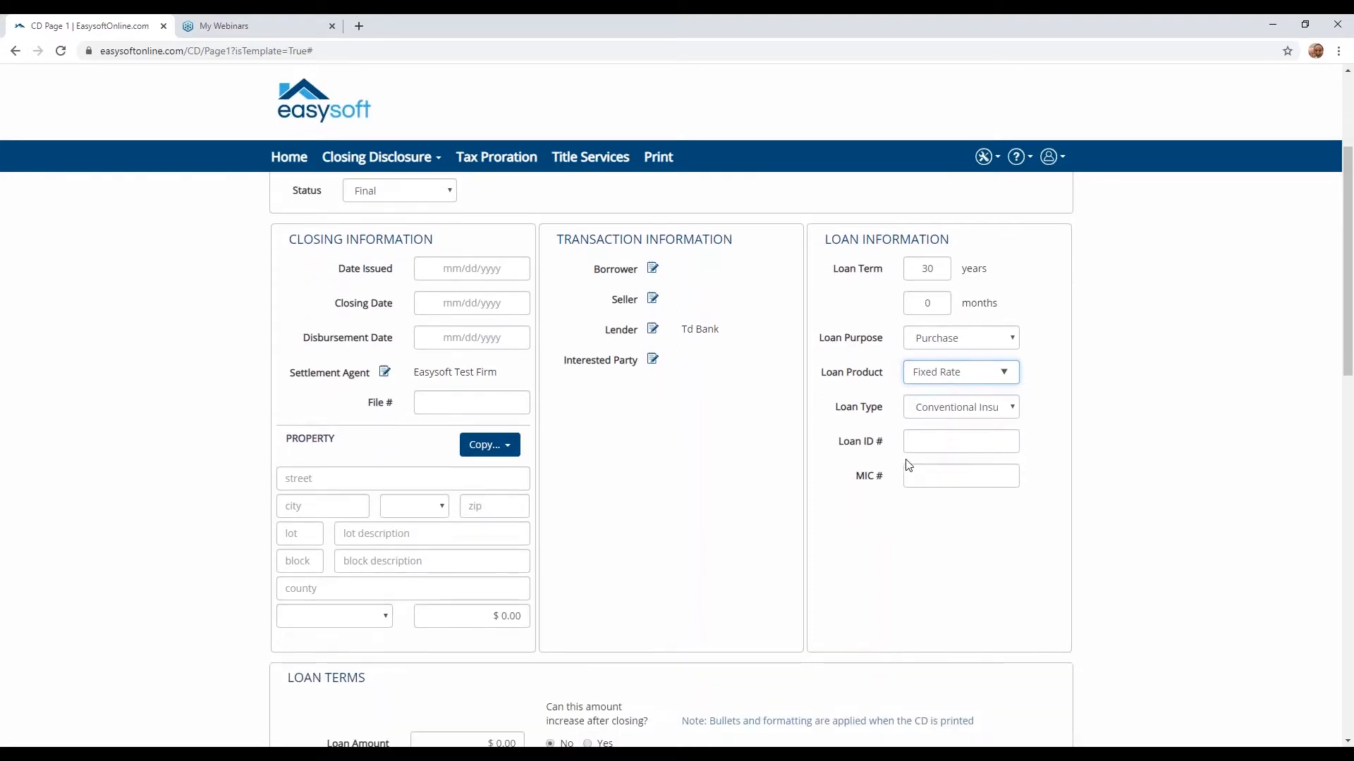
scroll(906, 463, "down", 3)
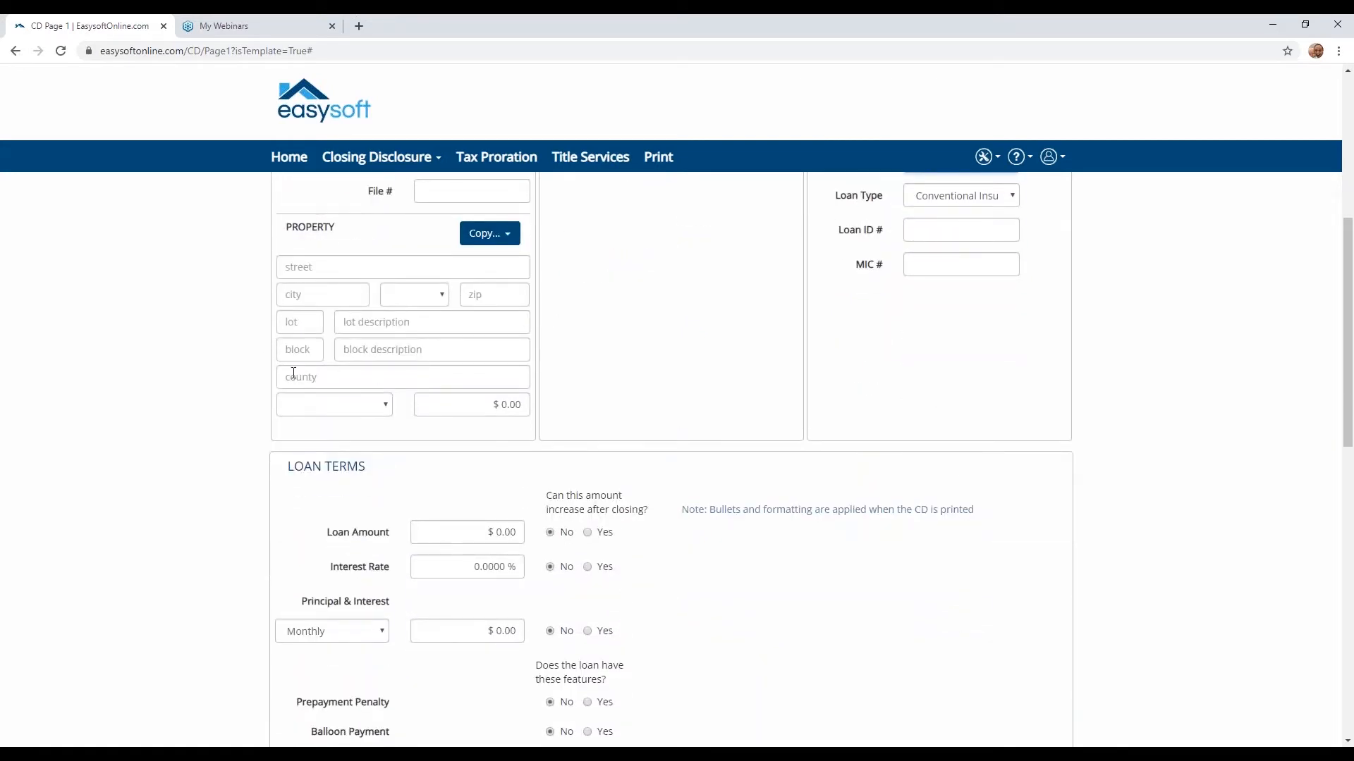
left_click(375, 416)
left_click(303, 432)
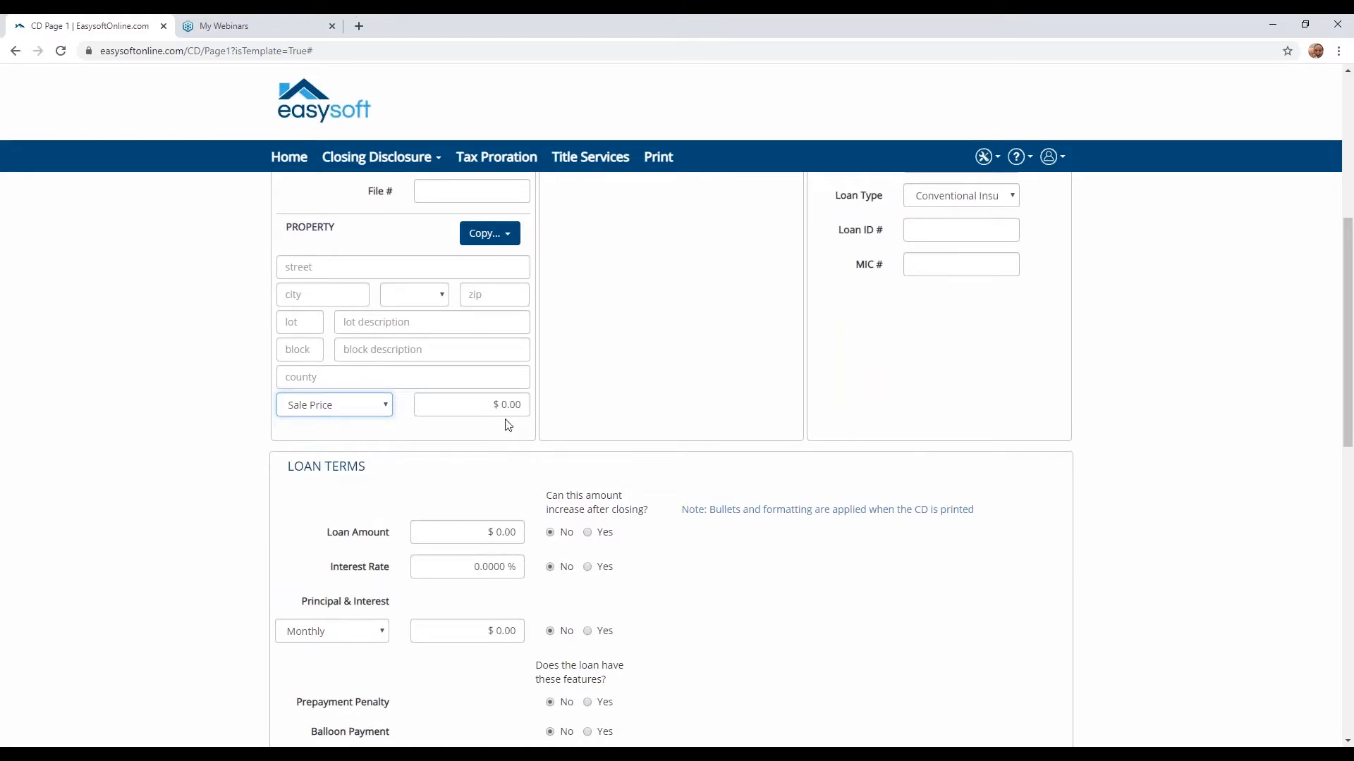
- In the loan terms, mark that loan amount and interest rate can increase after closing and that a prepayment penalty applies
scroll(508, 425, "down", 2)
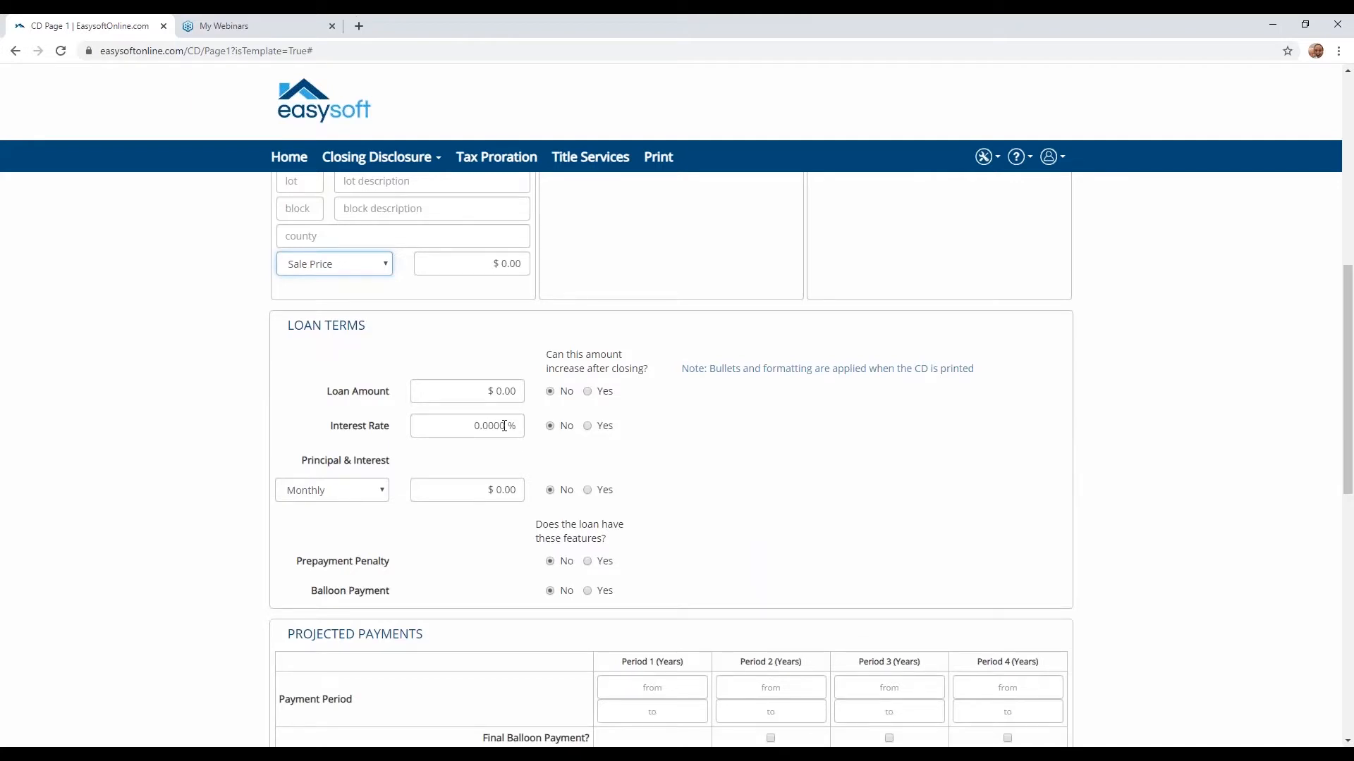
left_click(588, 391)
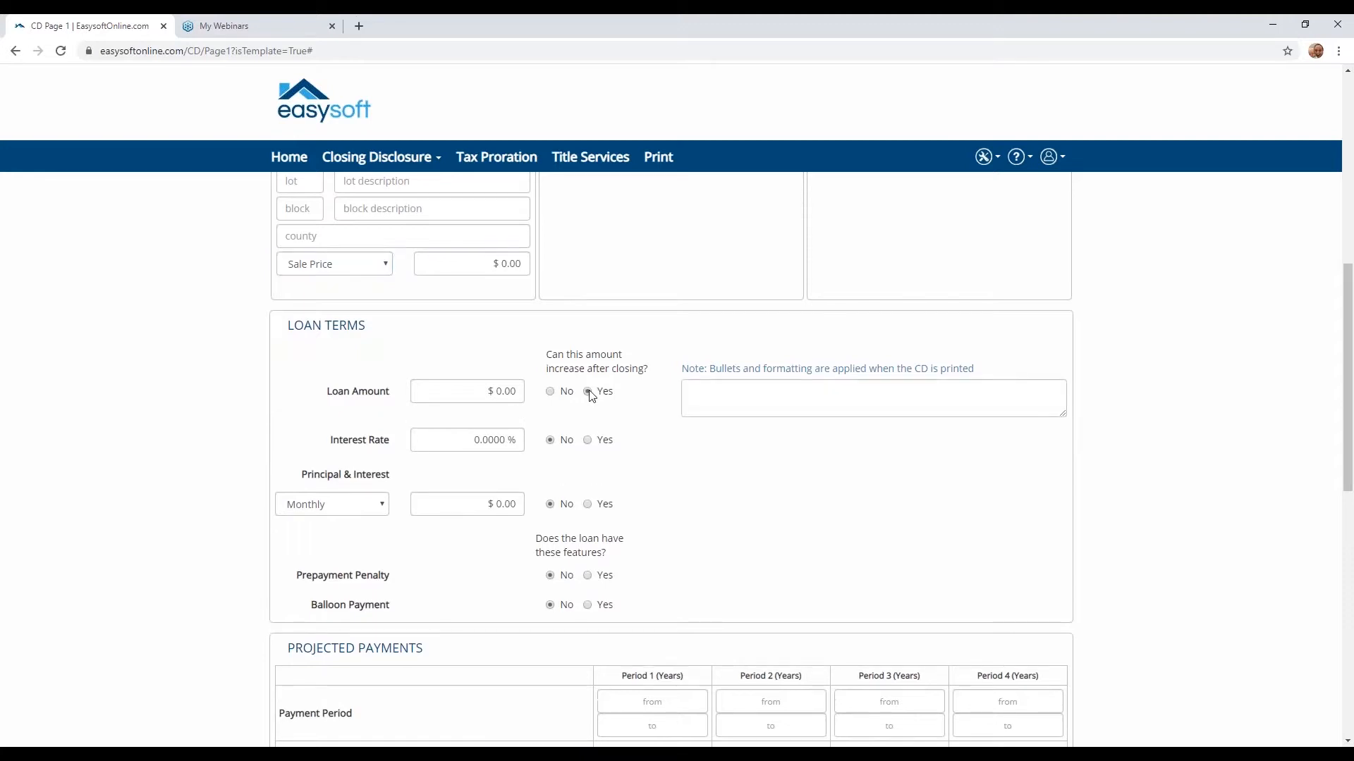
left_click(588, 441)
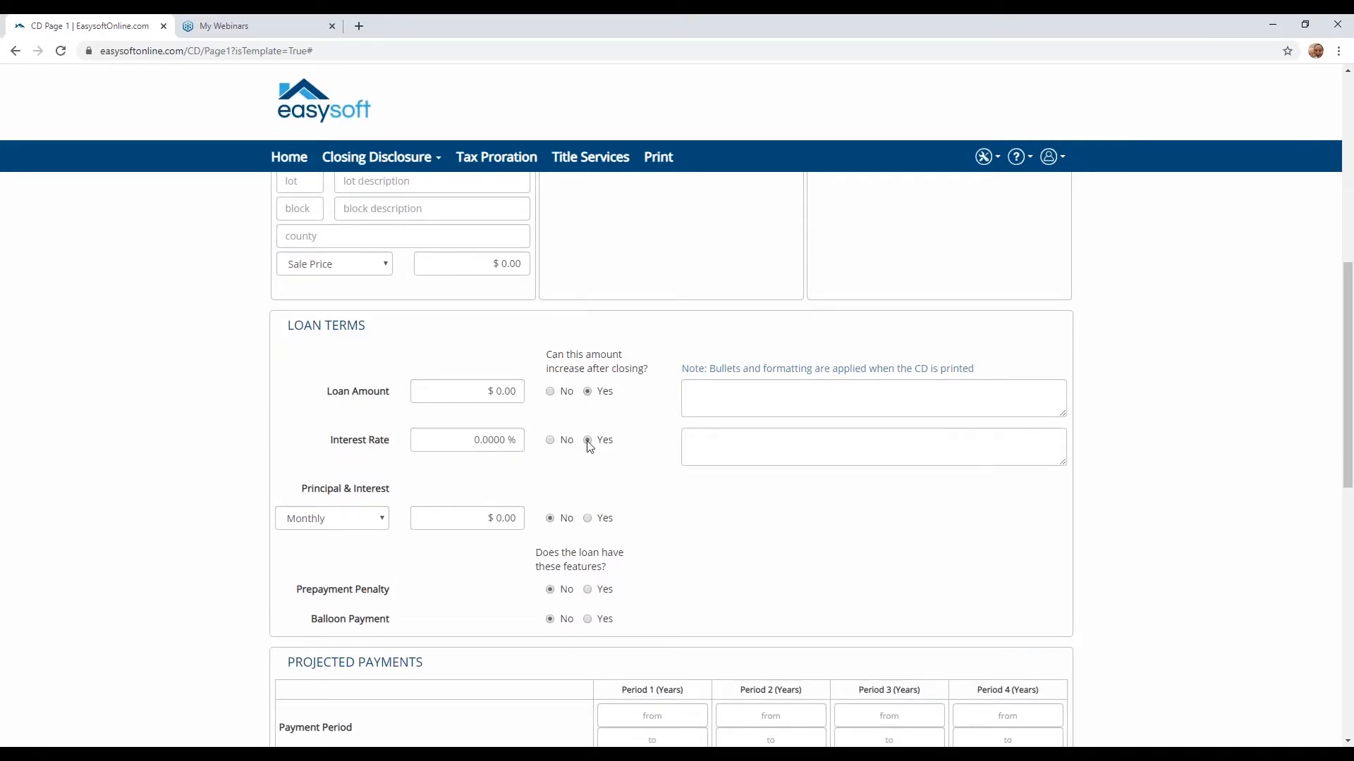
scroll(589, 446, "down", 2)
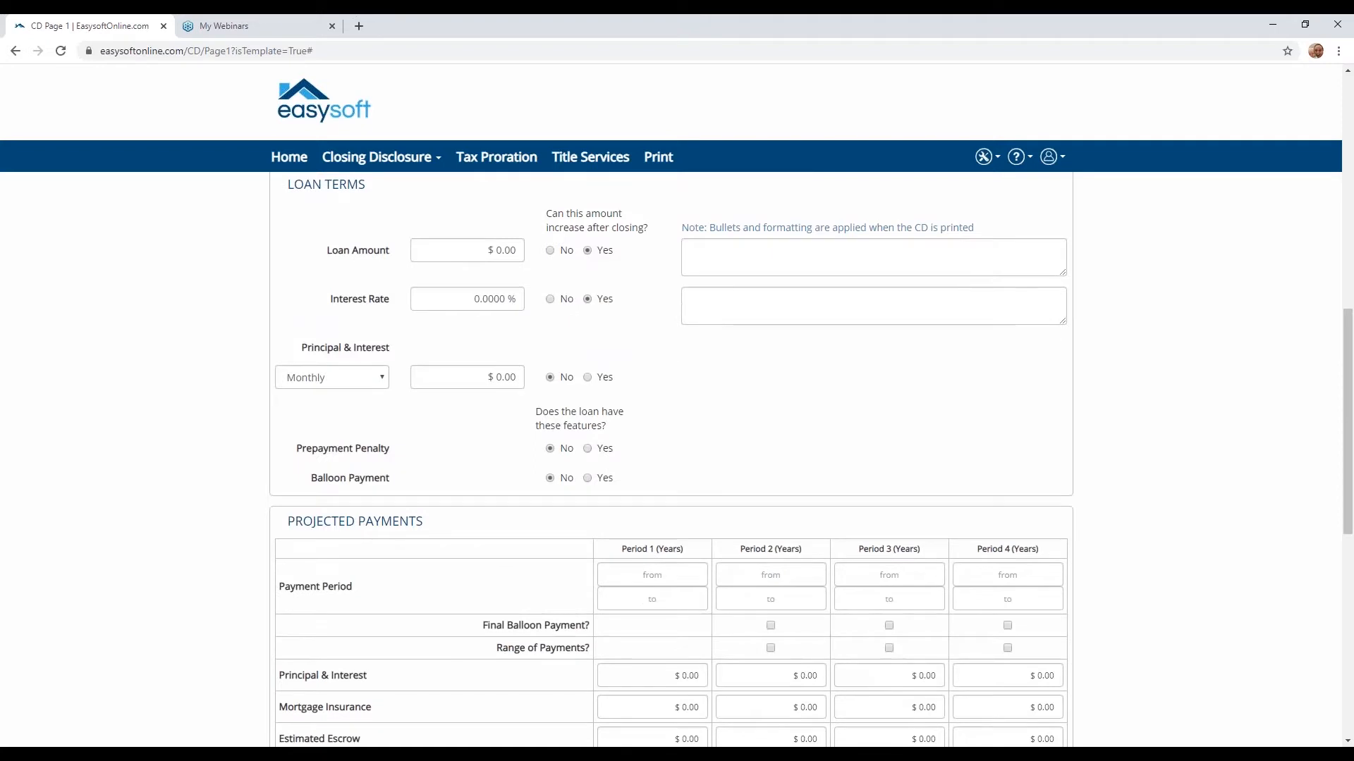
left_click(587, 449)
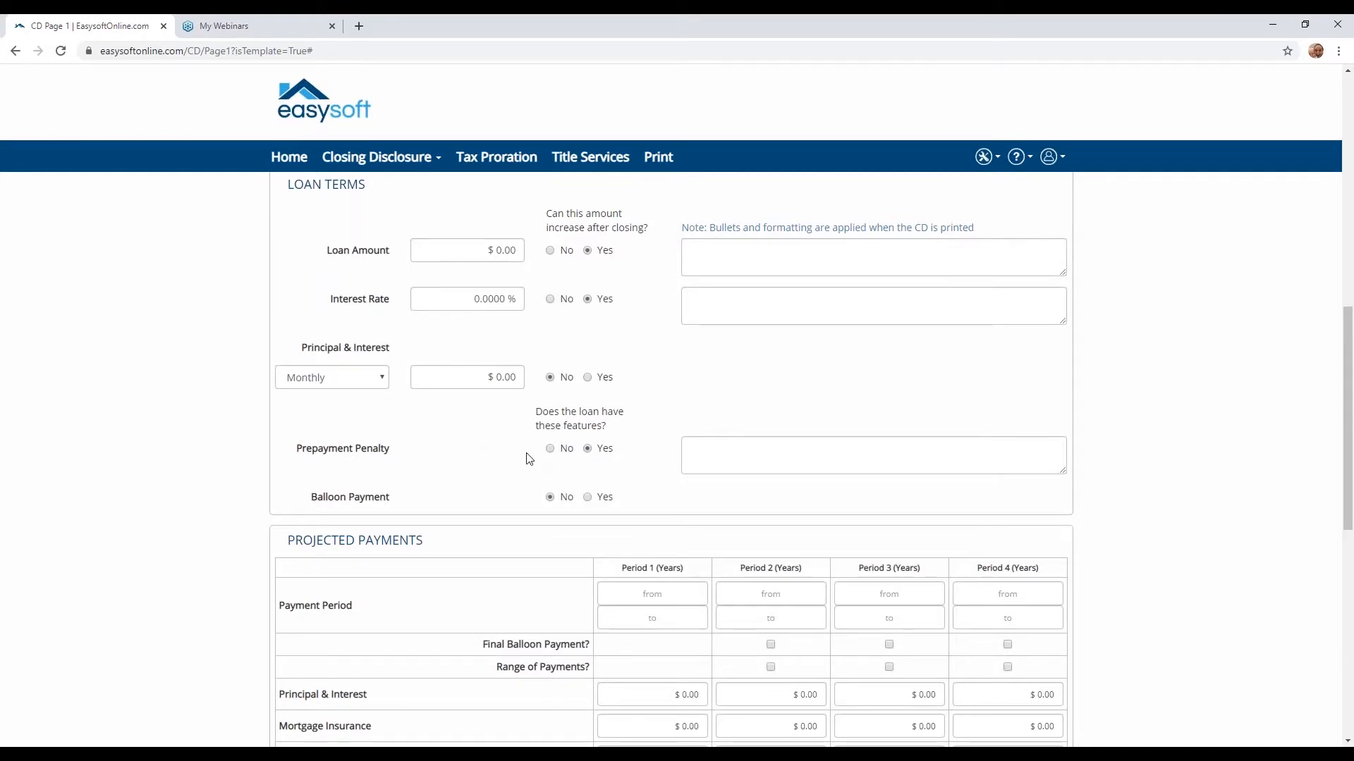
- Set the projected payments for Period 1 to years 1 to 15 and for Period 2 to years 16 to 25
scroll(529, 459, "down", 1)
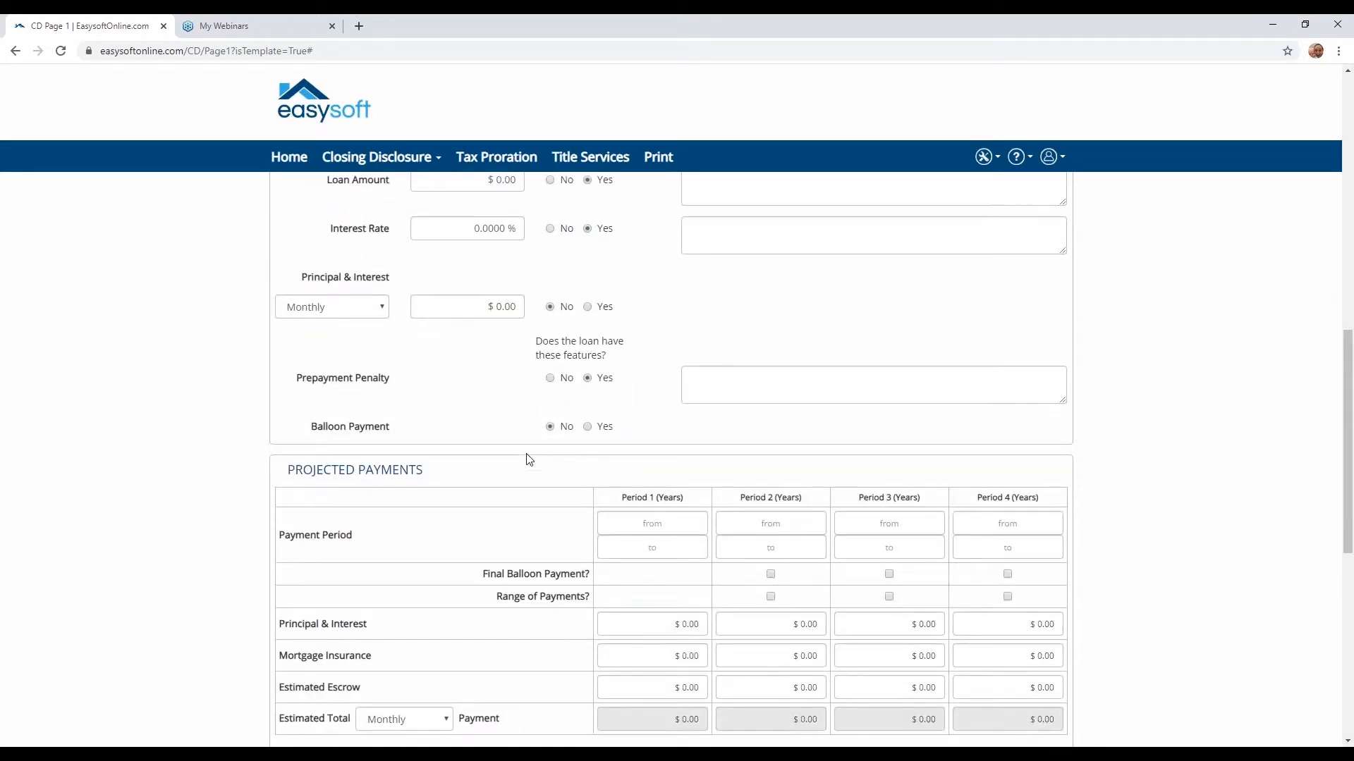
scroll(529, 459, "down", 3)
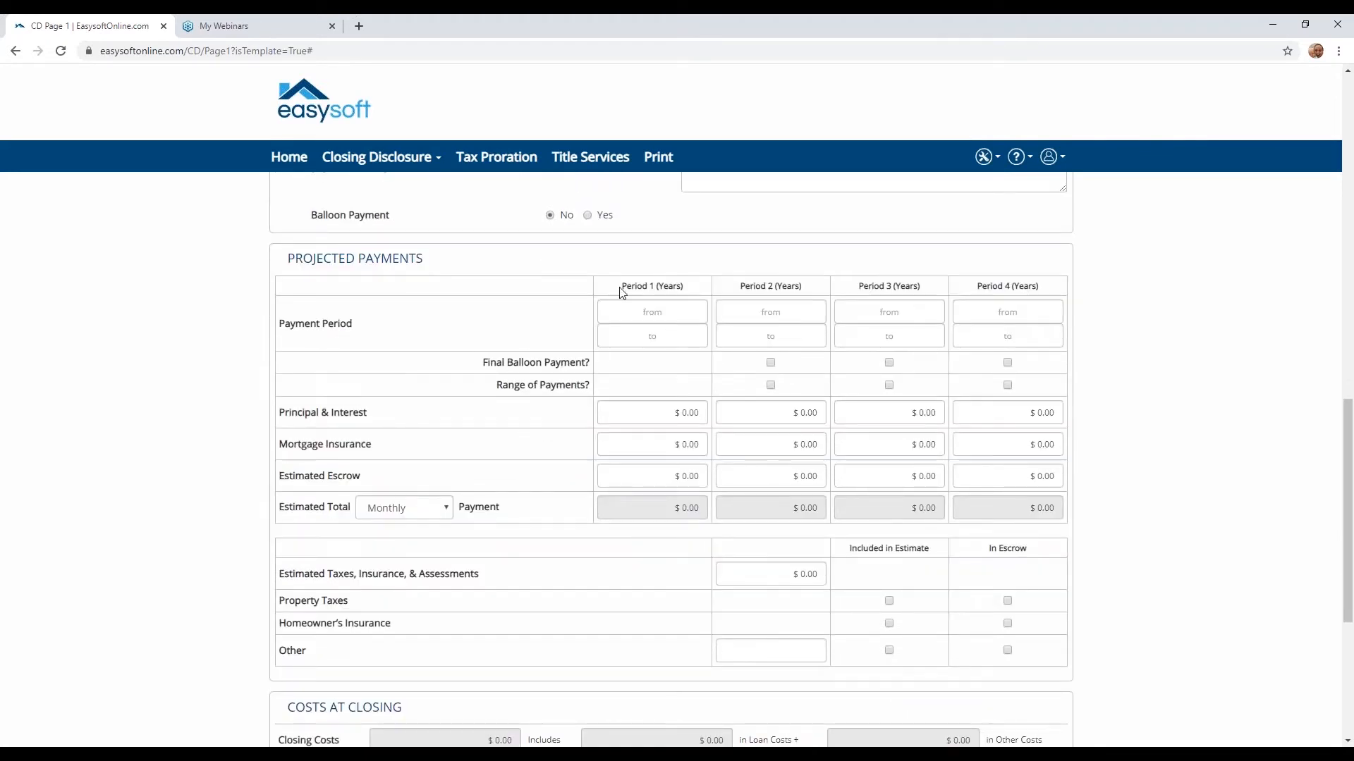
left_click(634, 310)
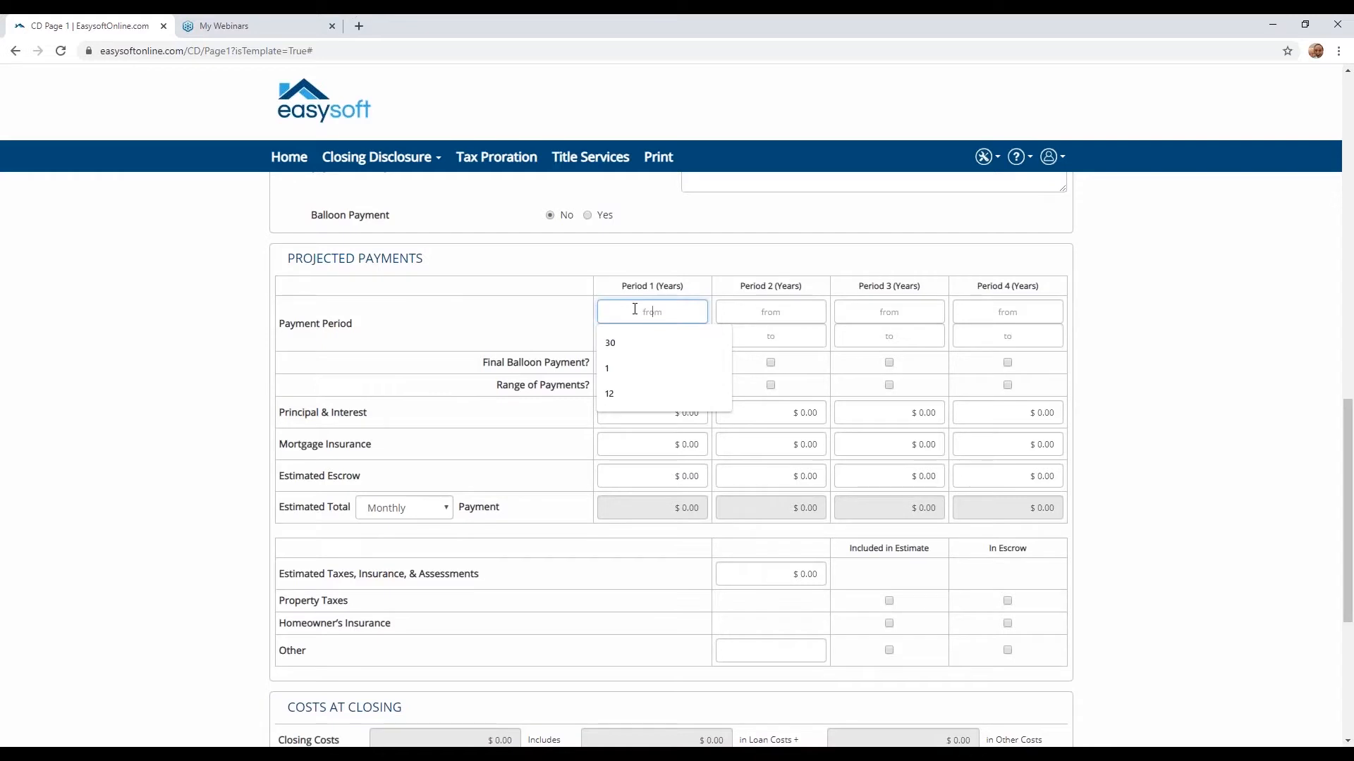
type("1")
key("Tab")
type("15")
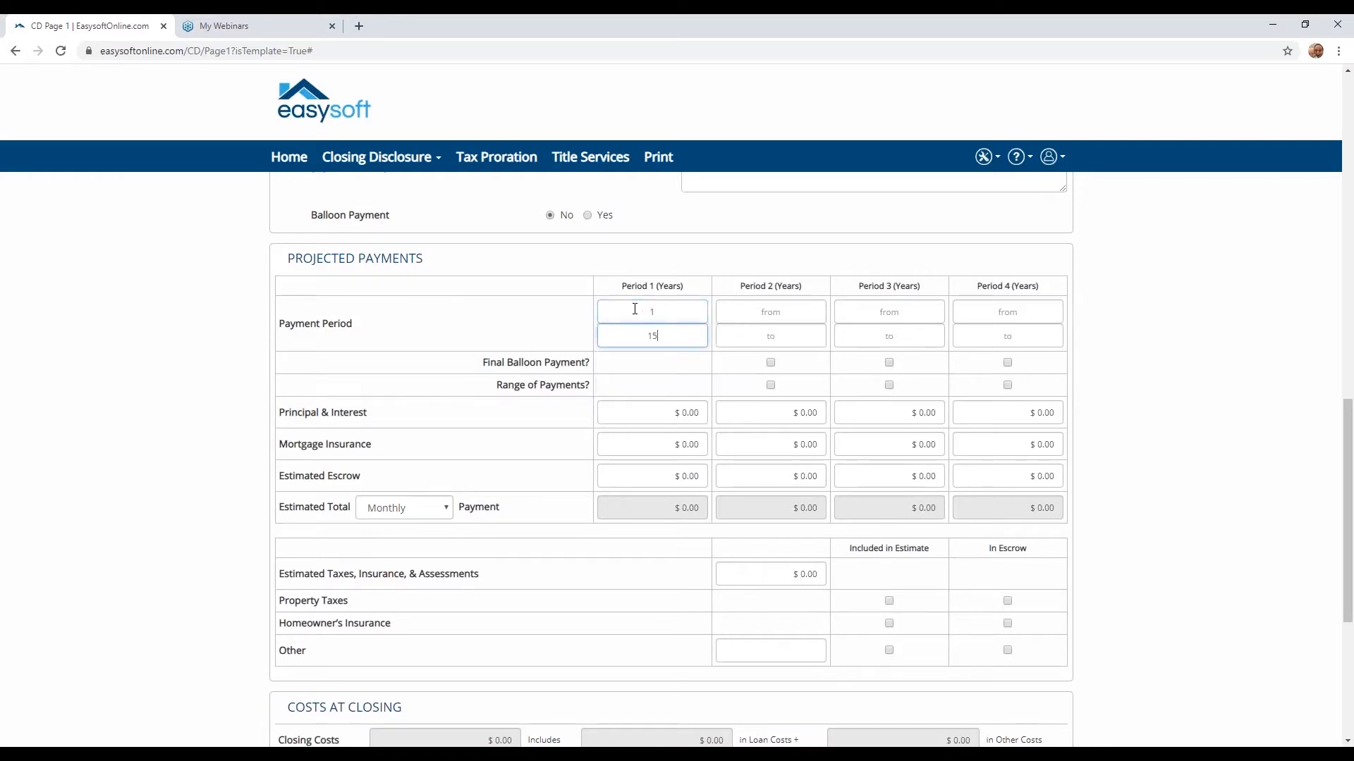
left_click(766, 312)
type("16")
key("Tab")
type("25")
- Set projected payment Period 3 to years 25 to 30 and enable its Final Balloon Payment and Range of Payments options
key("Tab")
type("25")
key("Tab")
type("30")
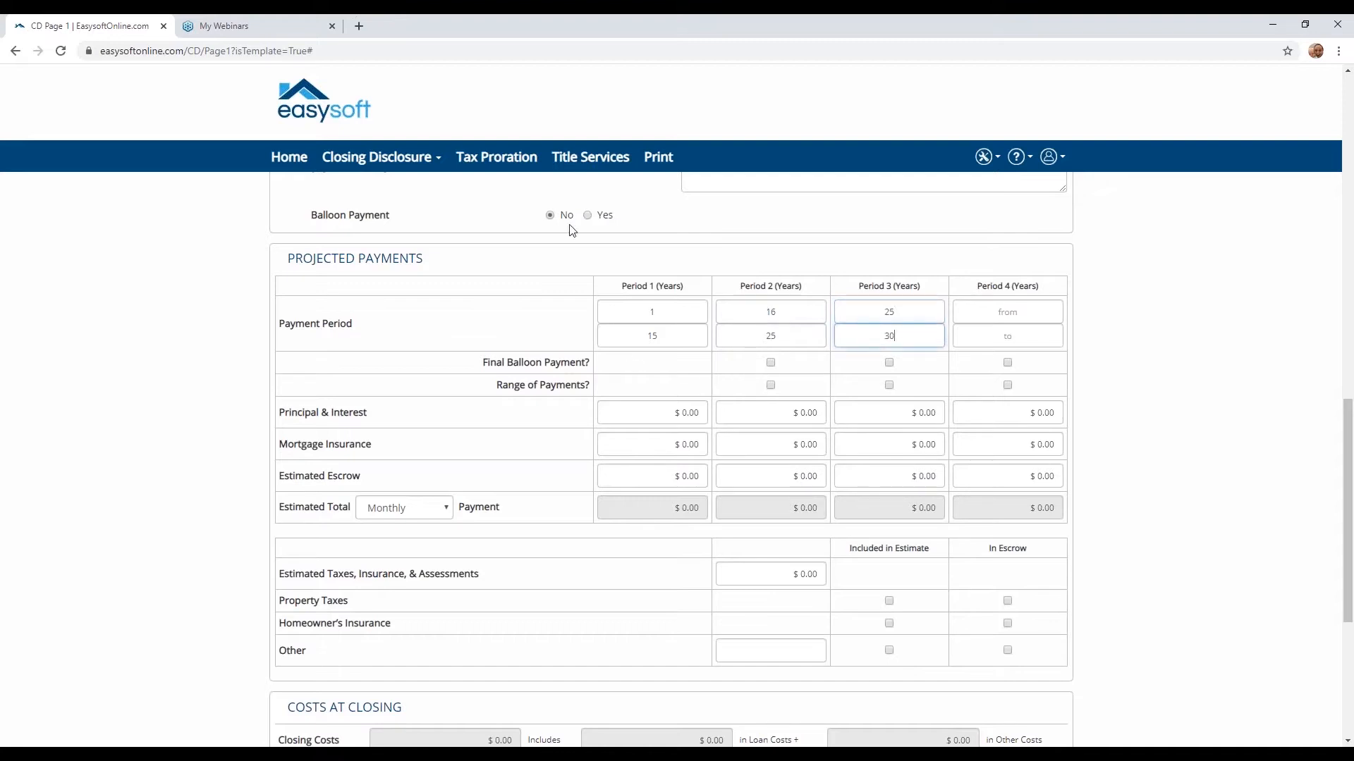
left_click(889, 362)
left_click(889, 386)
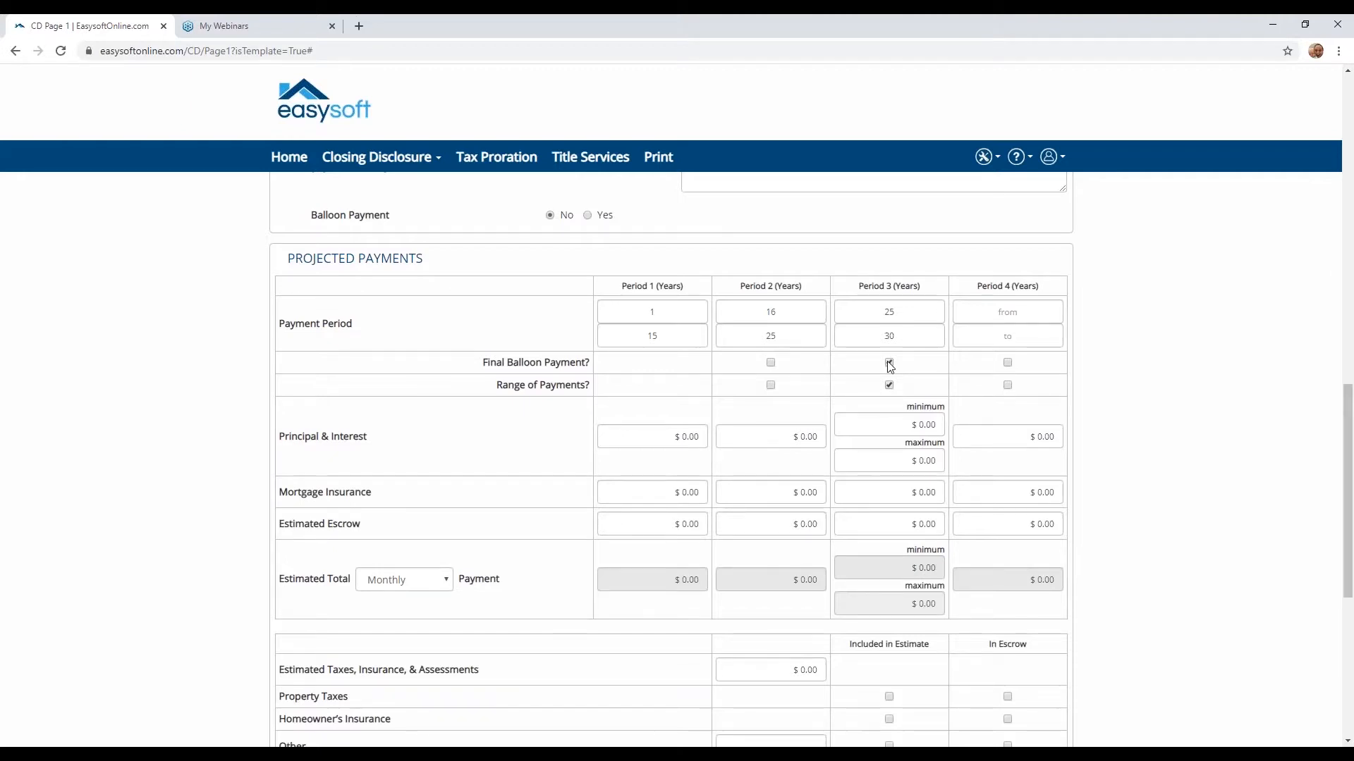
- Mark property taxes and homeowner's insurance as included in the estimate
scroll(890, 366, "down", 1)
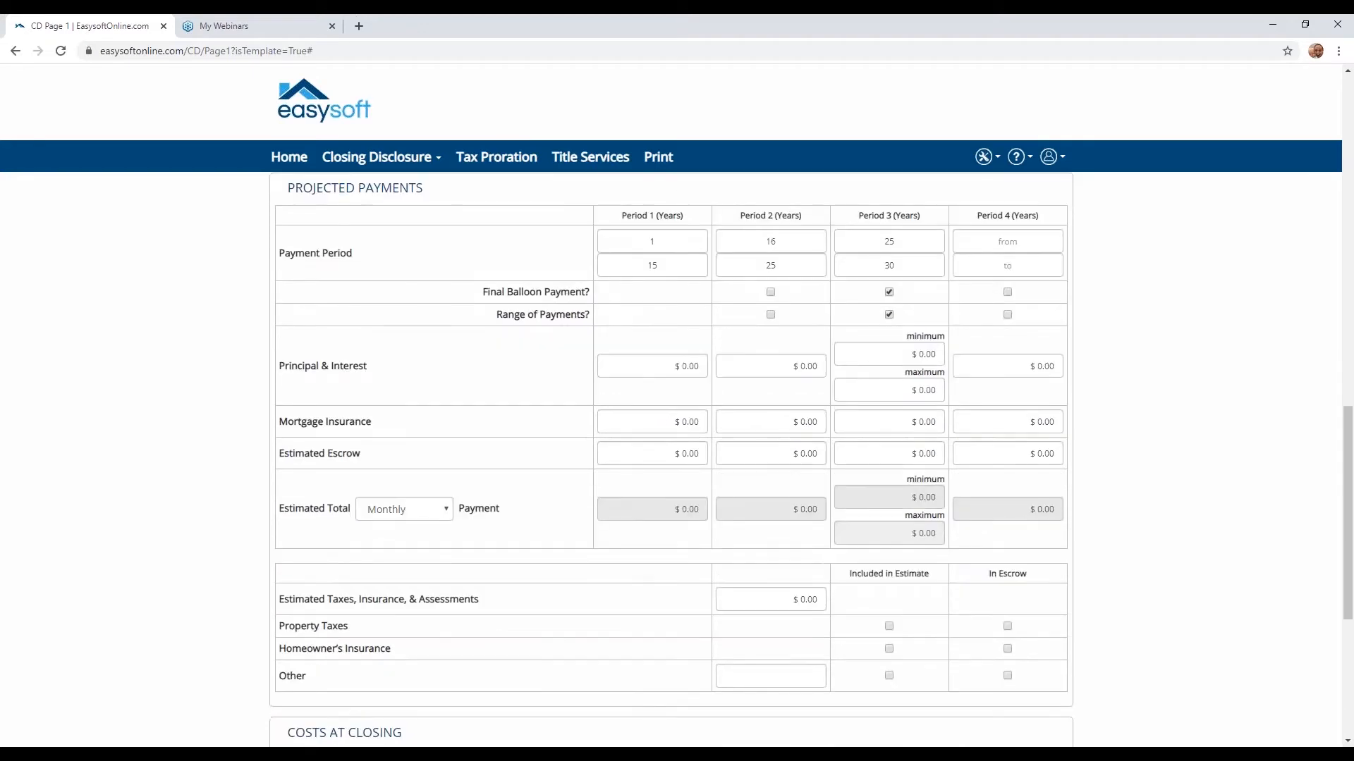
scroll(890, 365, "down", 1)
scroll(768, 433, "down", 1)
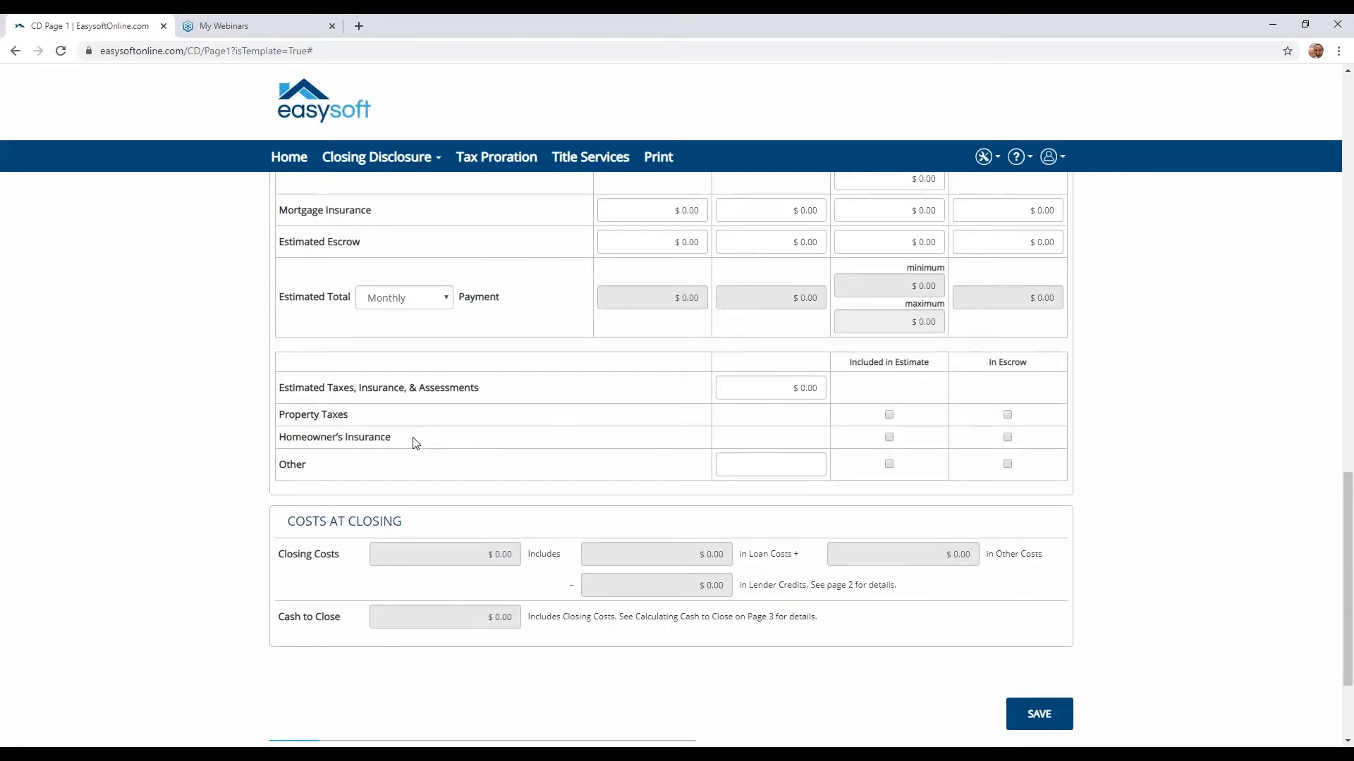
left_click(889, 416)
left_click(889, 438)
left_click(1007, 416)
left_click(1007, 439)
left_click(1008, 416)
left_click(1007, 438)
- On Page 2 of the template, expand Origination Charges and add Application Fee as the first charge below the points line
scroll(677, 520, "down", 3)
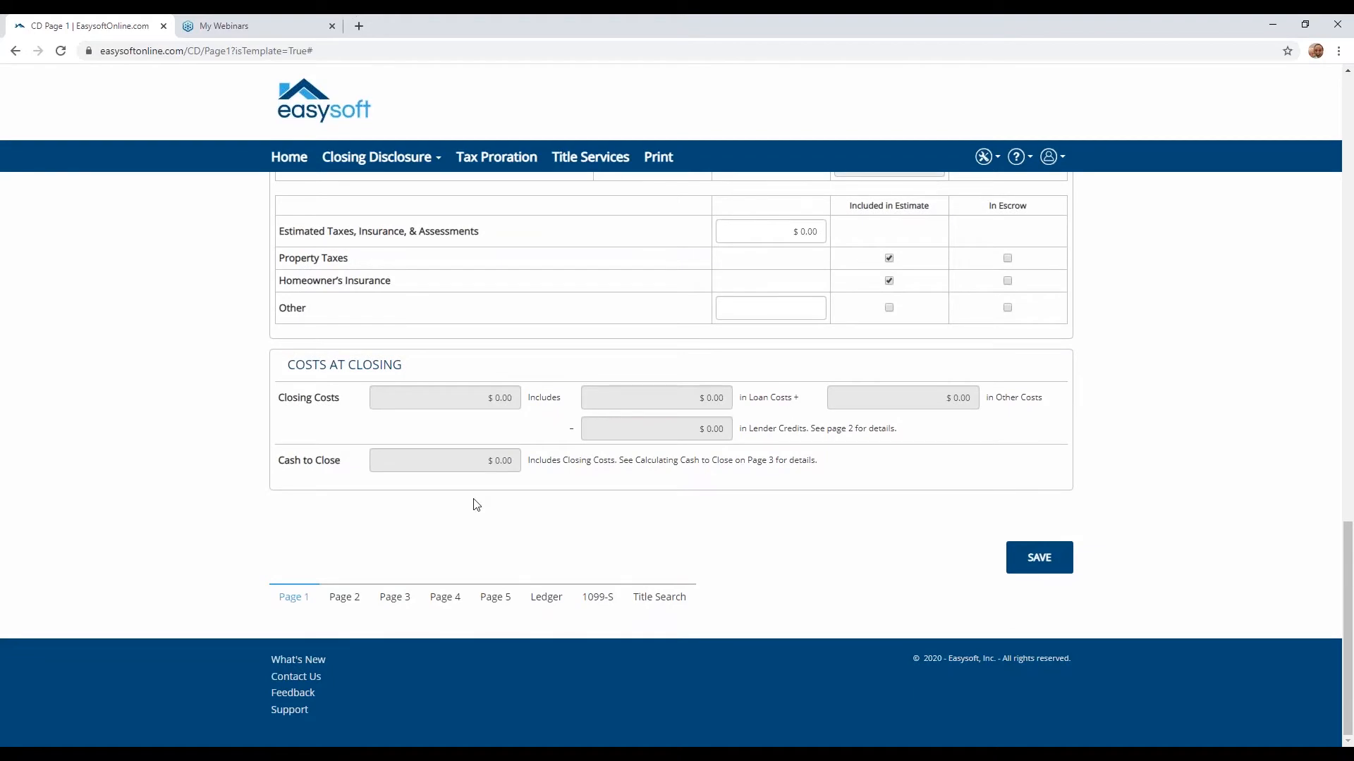
scroll(475, 505, "up", 20)
scroll(474, 505, "up", 4)
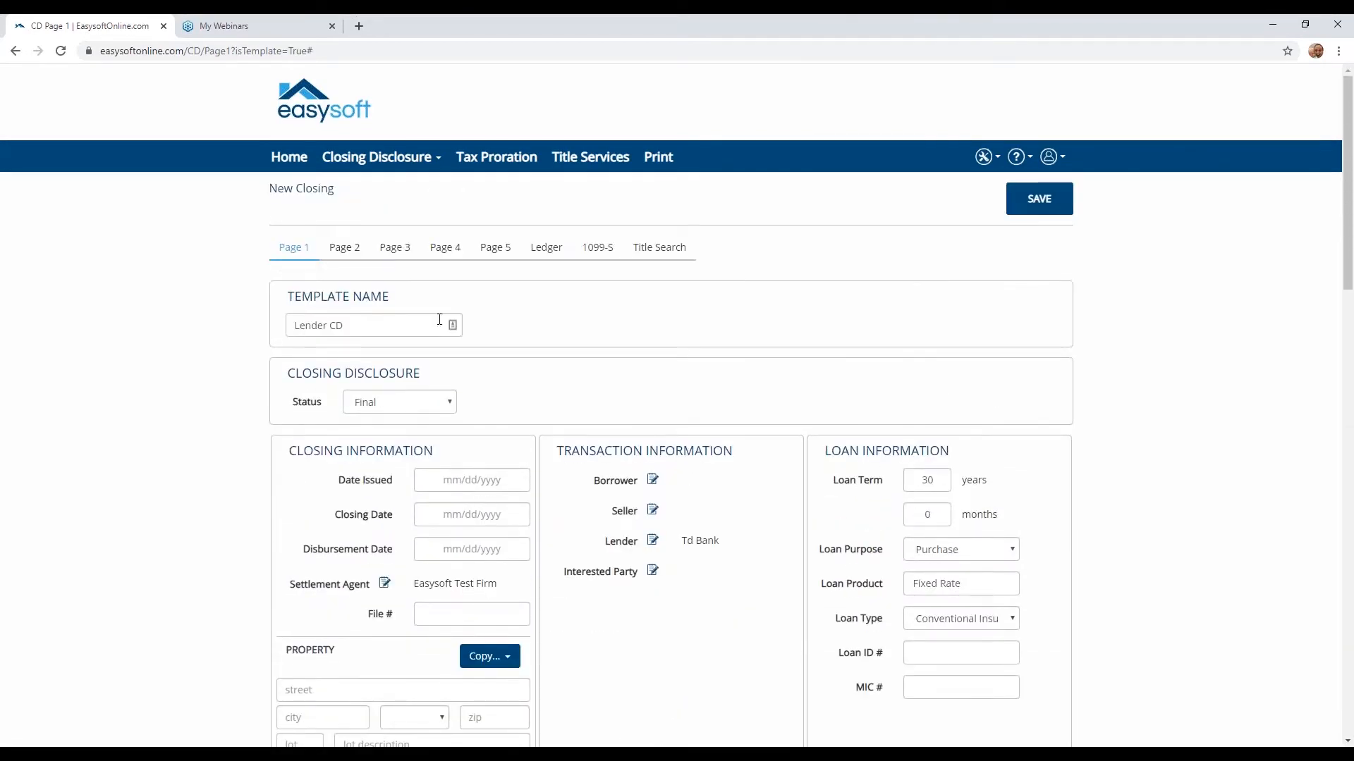
left_click(345, 247)
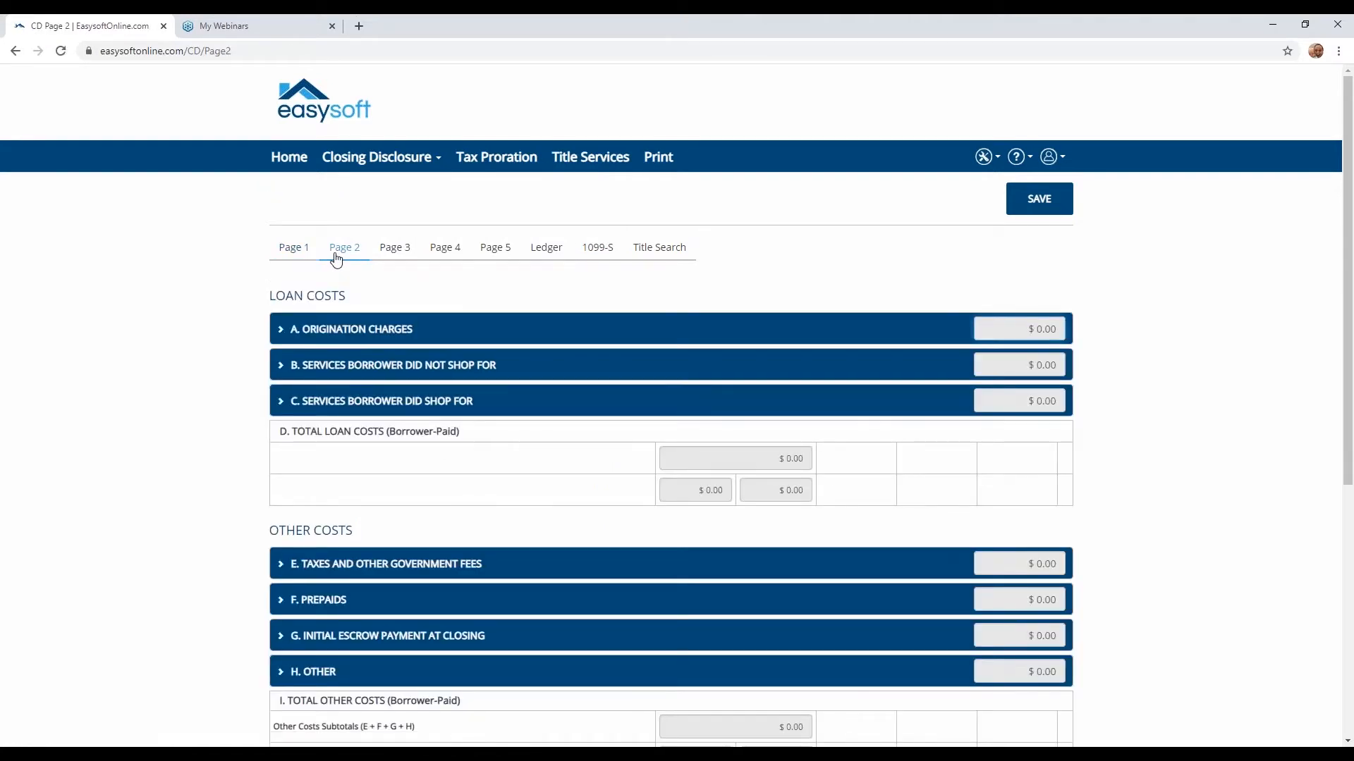
left_click(335, 330)
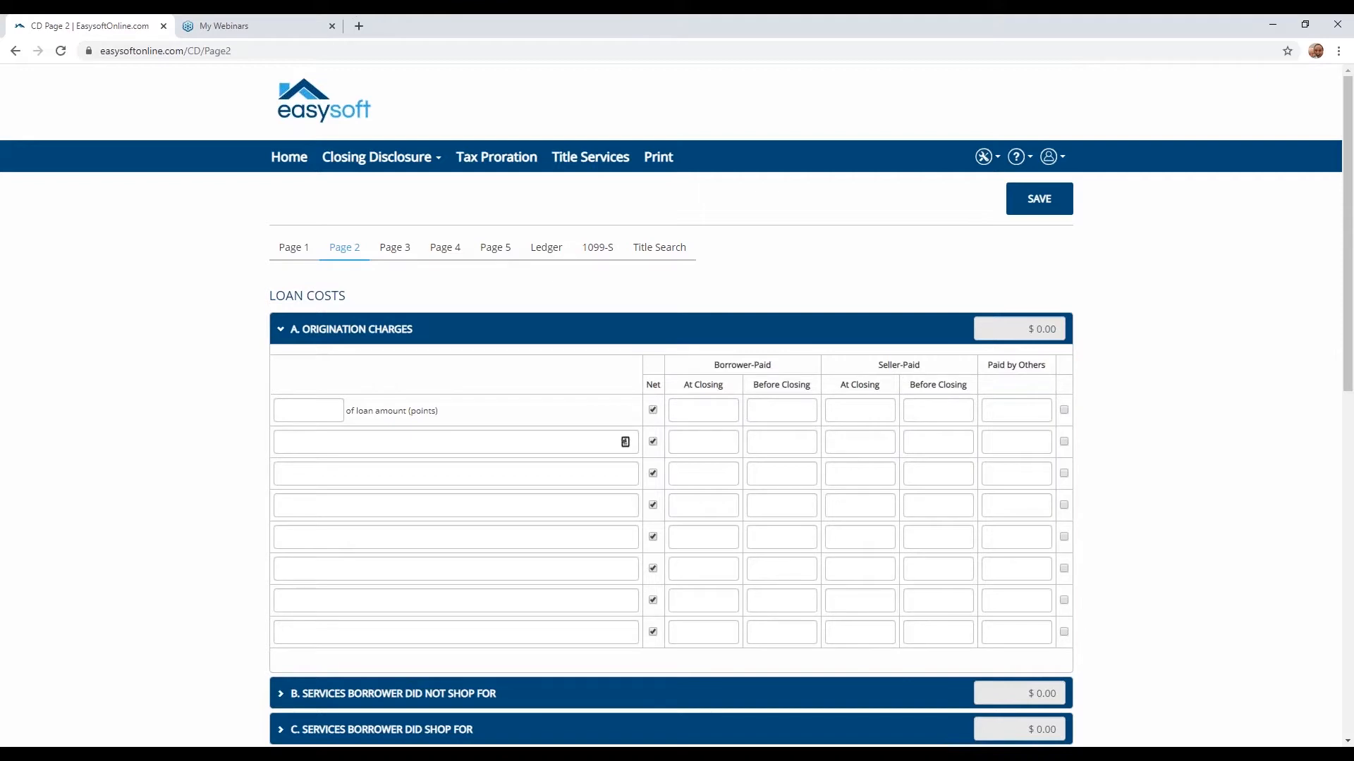
left_click(625, 442)
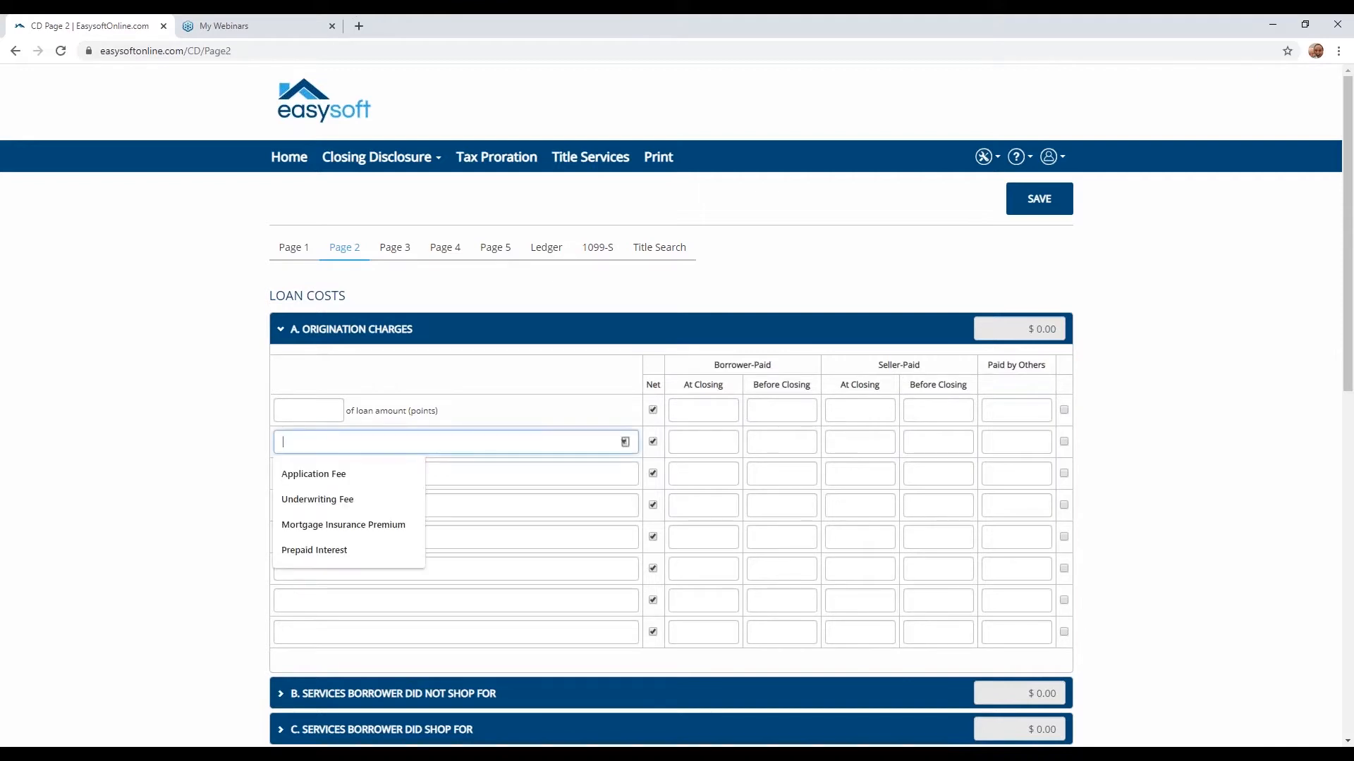
left_click(362, 473)
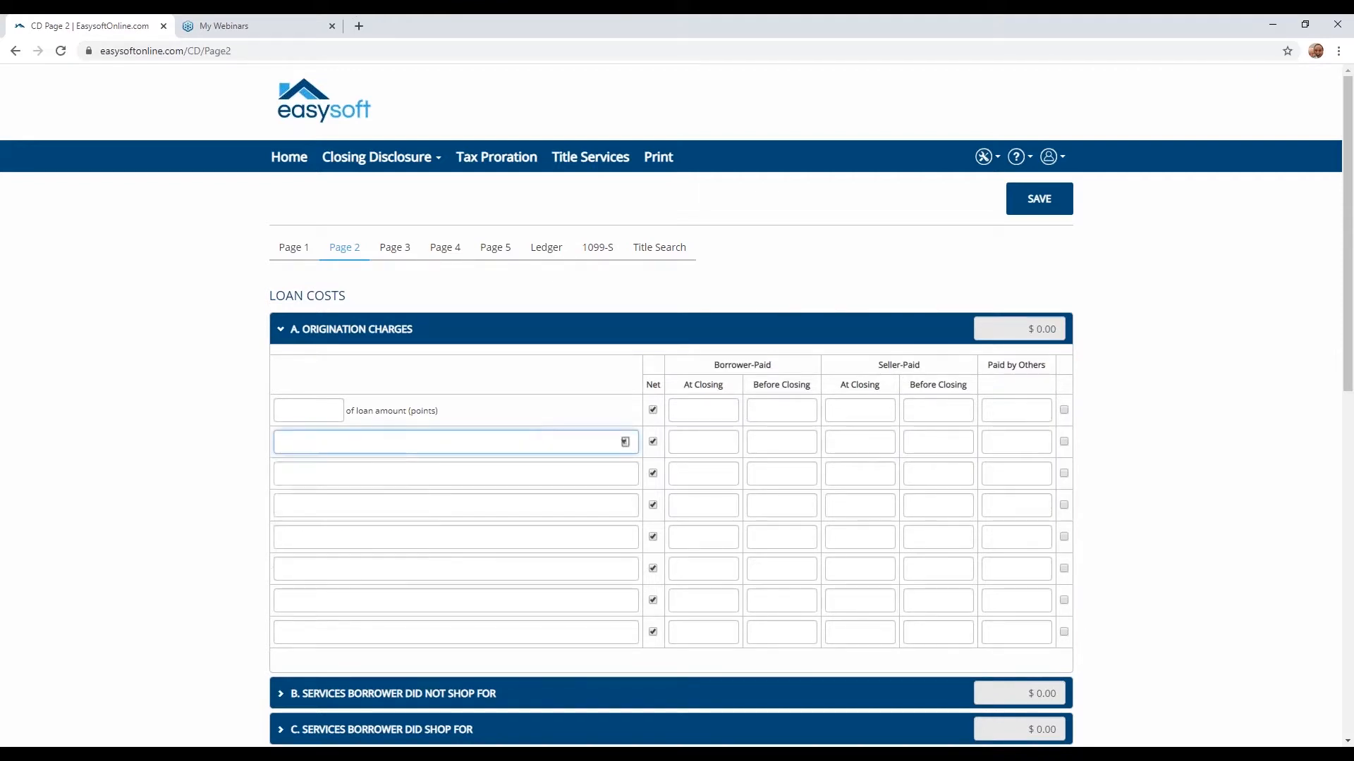
- Add Processing Fee as the origination charge directly below Application Fee
left_click(363, 473)
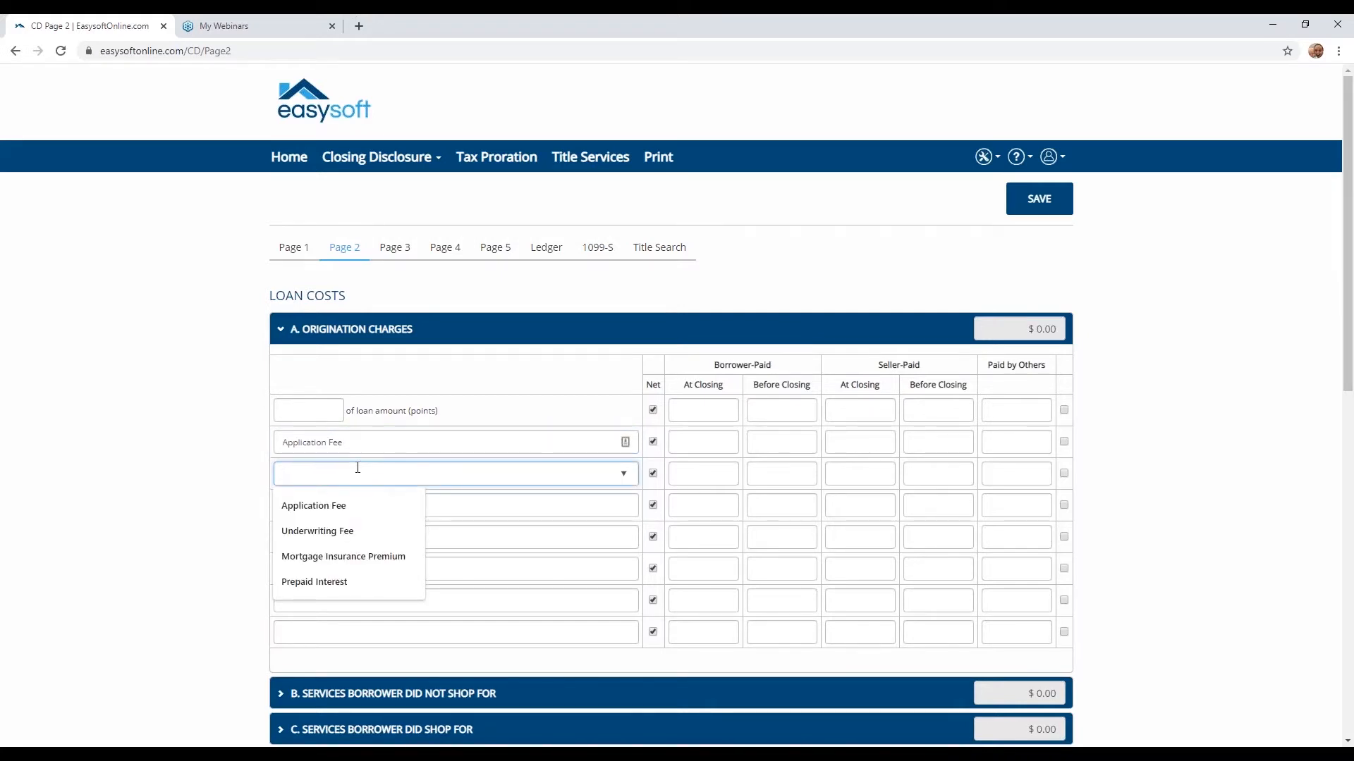
type("Proc")
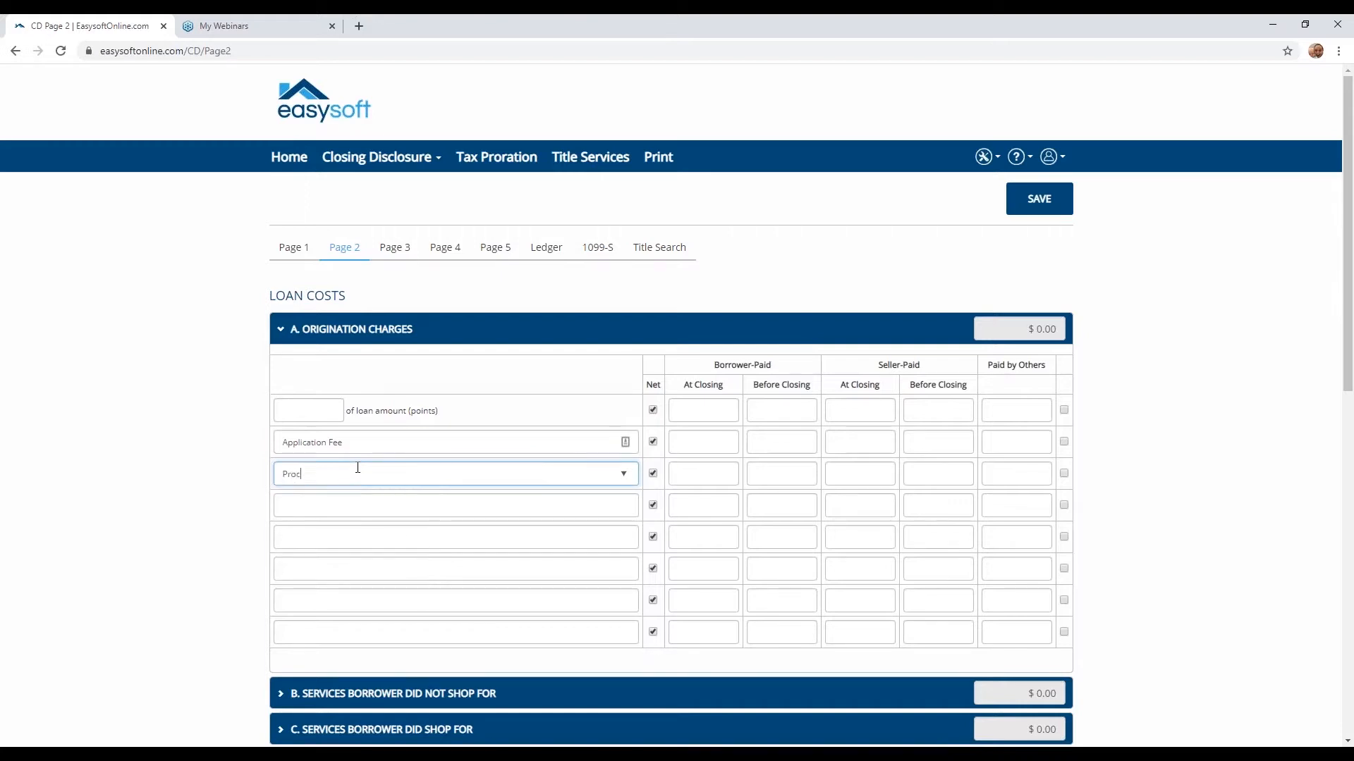
type("essing Fee")
- Set the borrower-paid at-closing amounts to $250 for Application Fee and $900 for Processing Fee, and collapse Origination Charges
left_click(729, 443)
type("250")
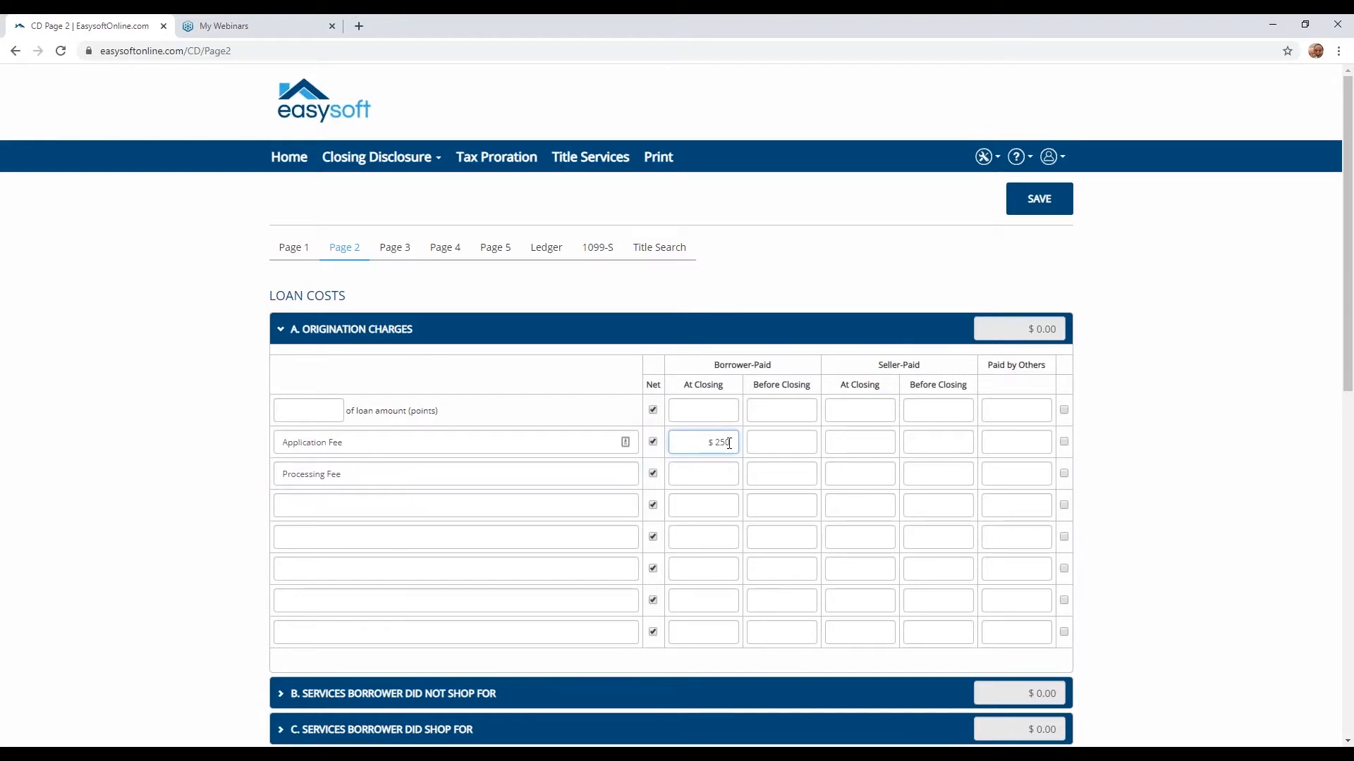
left_click(727, 467)
type("500")
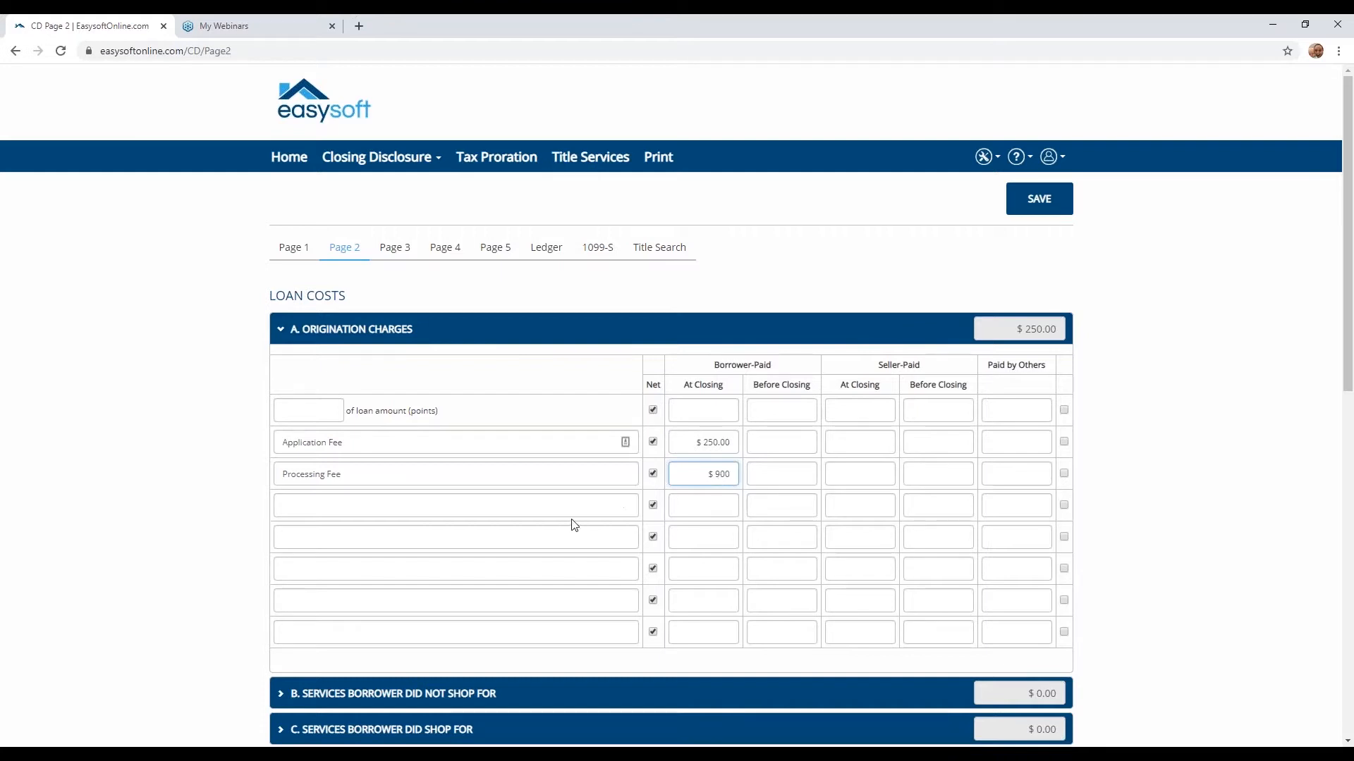
scroll(576, 517, "down", 1)
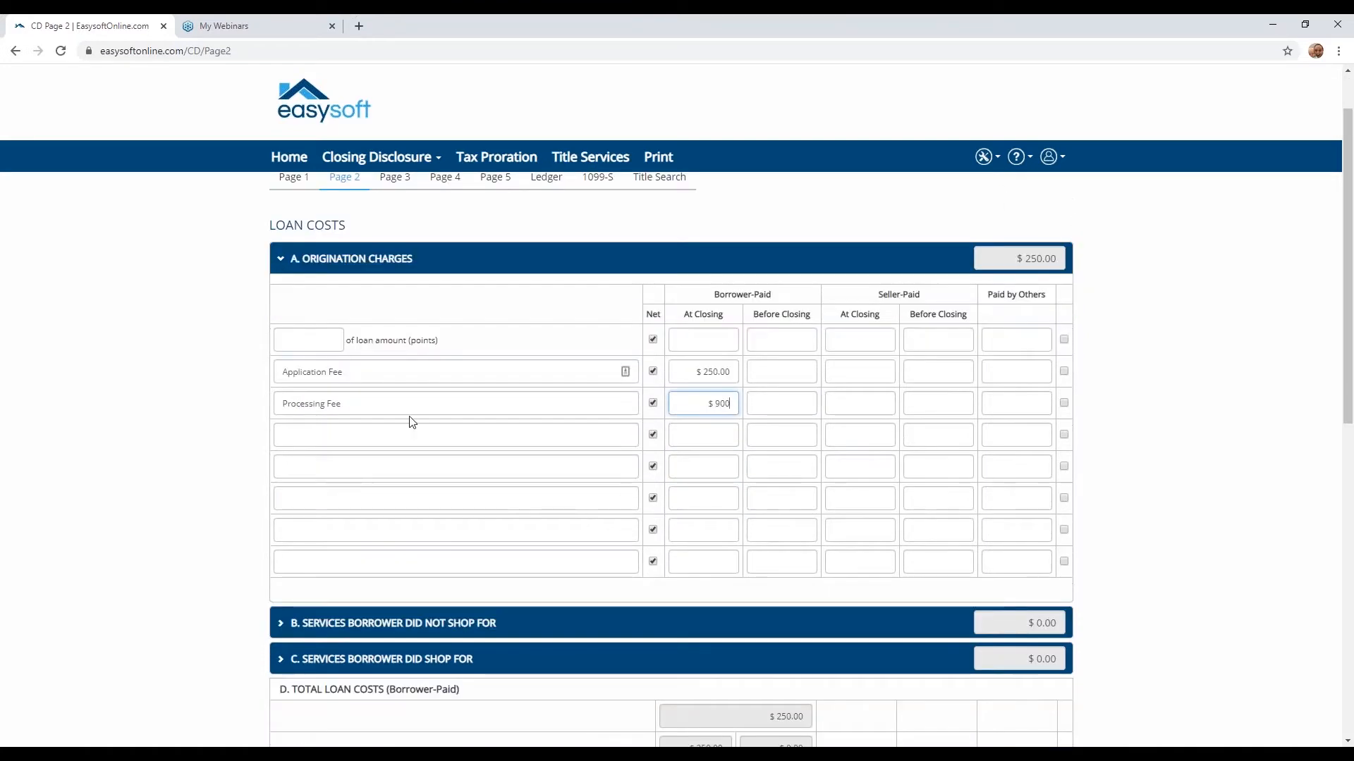
left_click(395, 434)
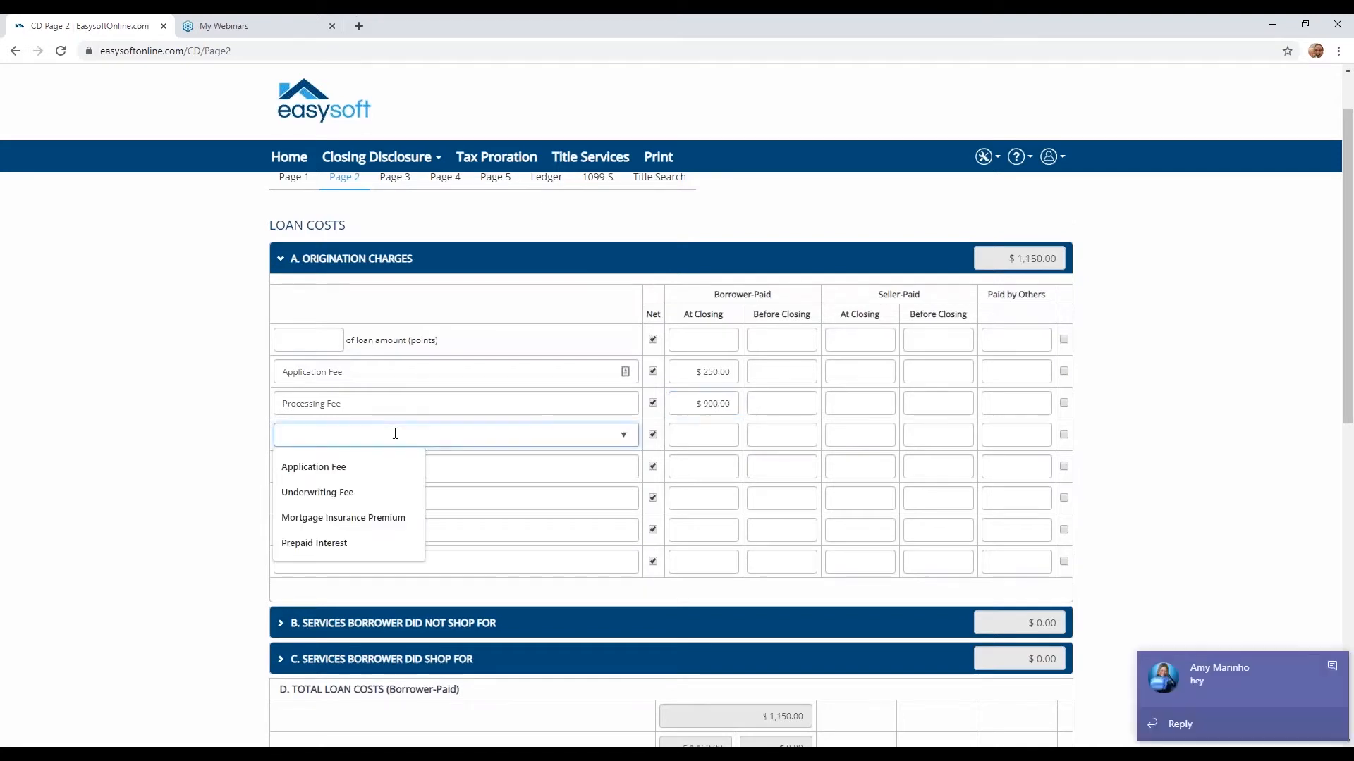
left_click(280, 264)
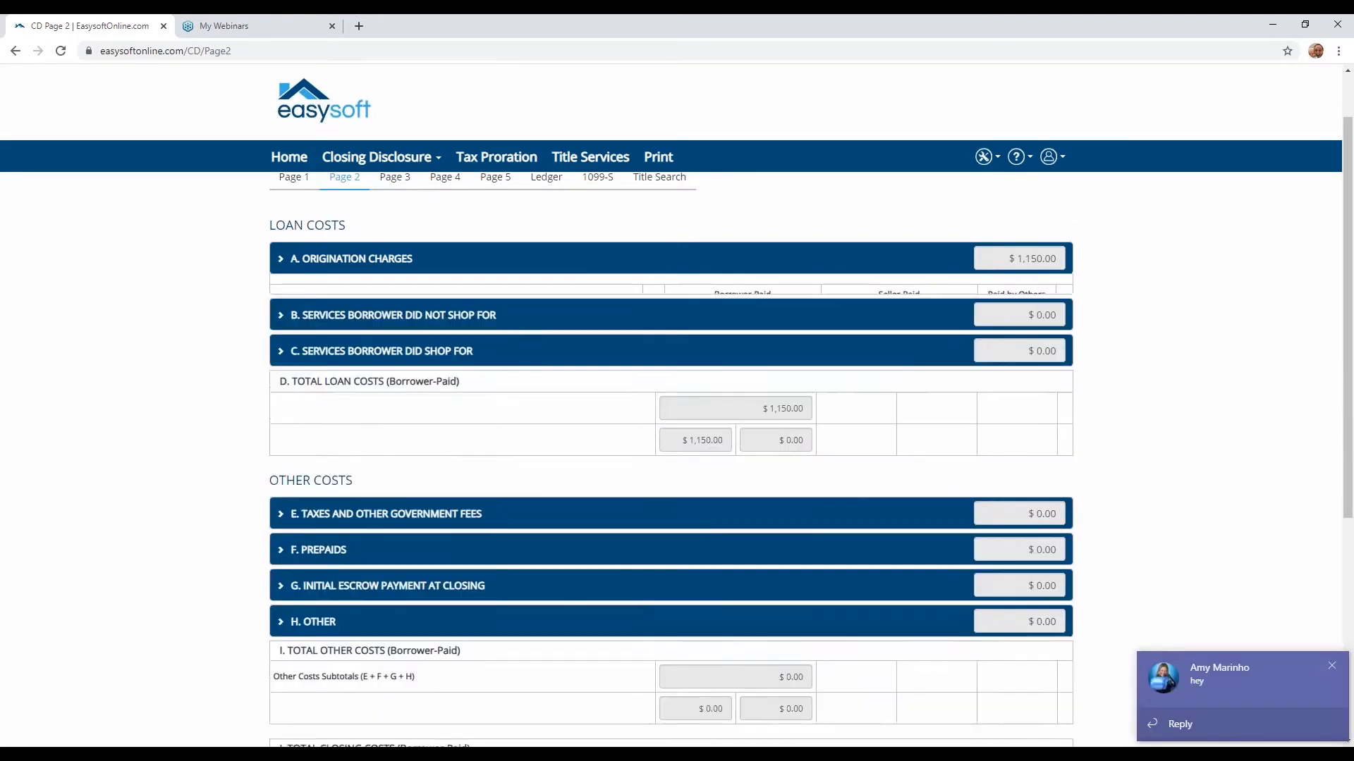
left_click(1331, 665)
- Under Services Borrower Did Not Shop For, add Appraisal Fee and Credit Report Fee, with $100 borrower-paid before closing for the credit report
left_click(281, 298)
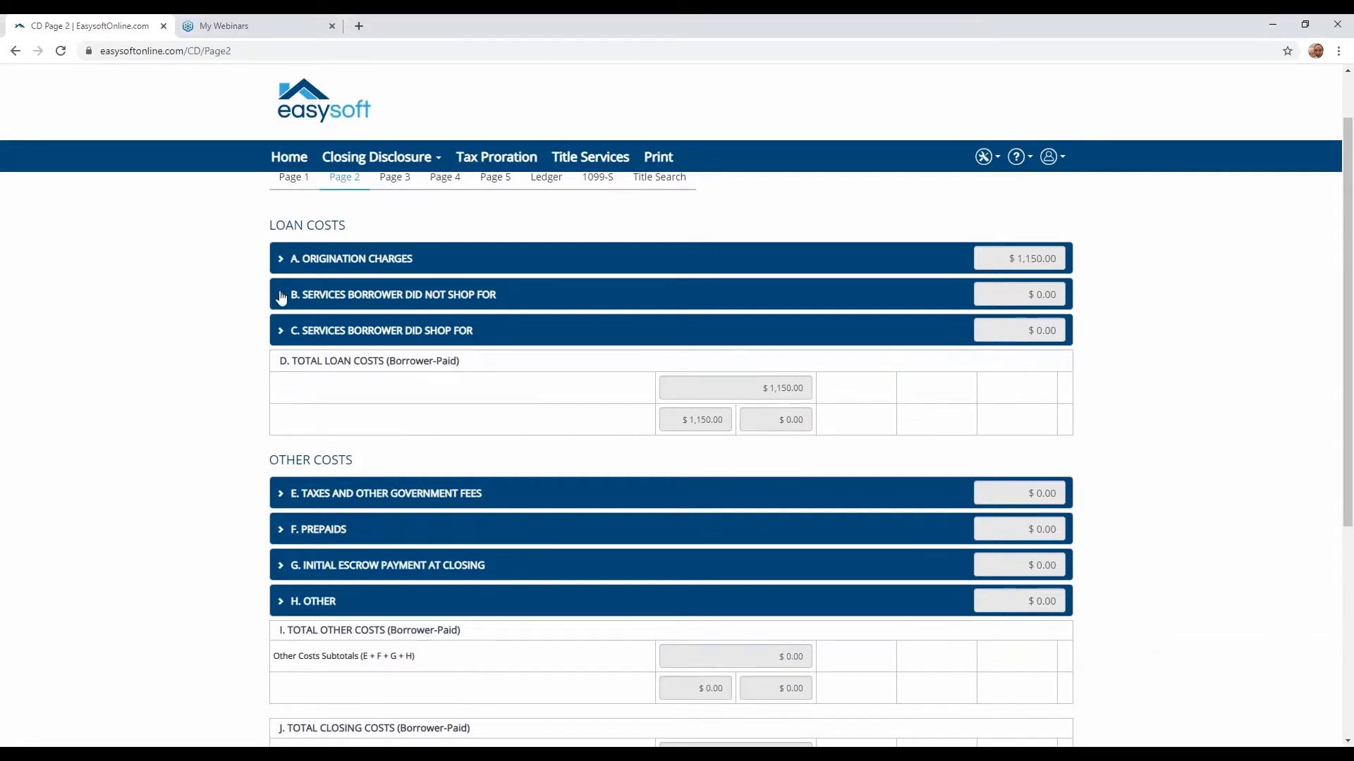
left_click(281, 298)
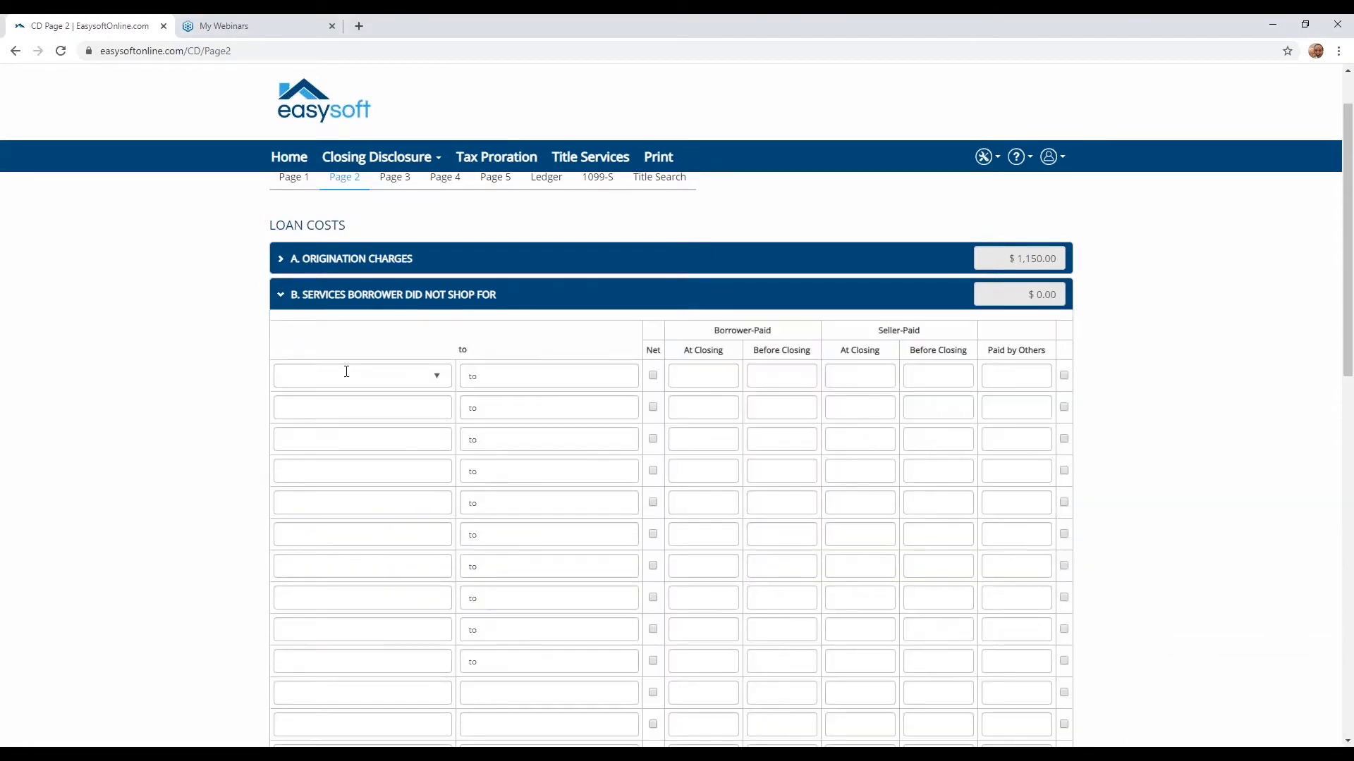
left_click(346, 372)
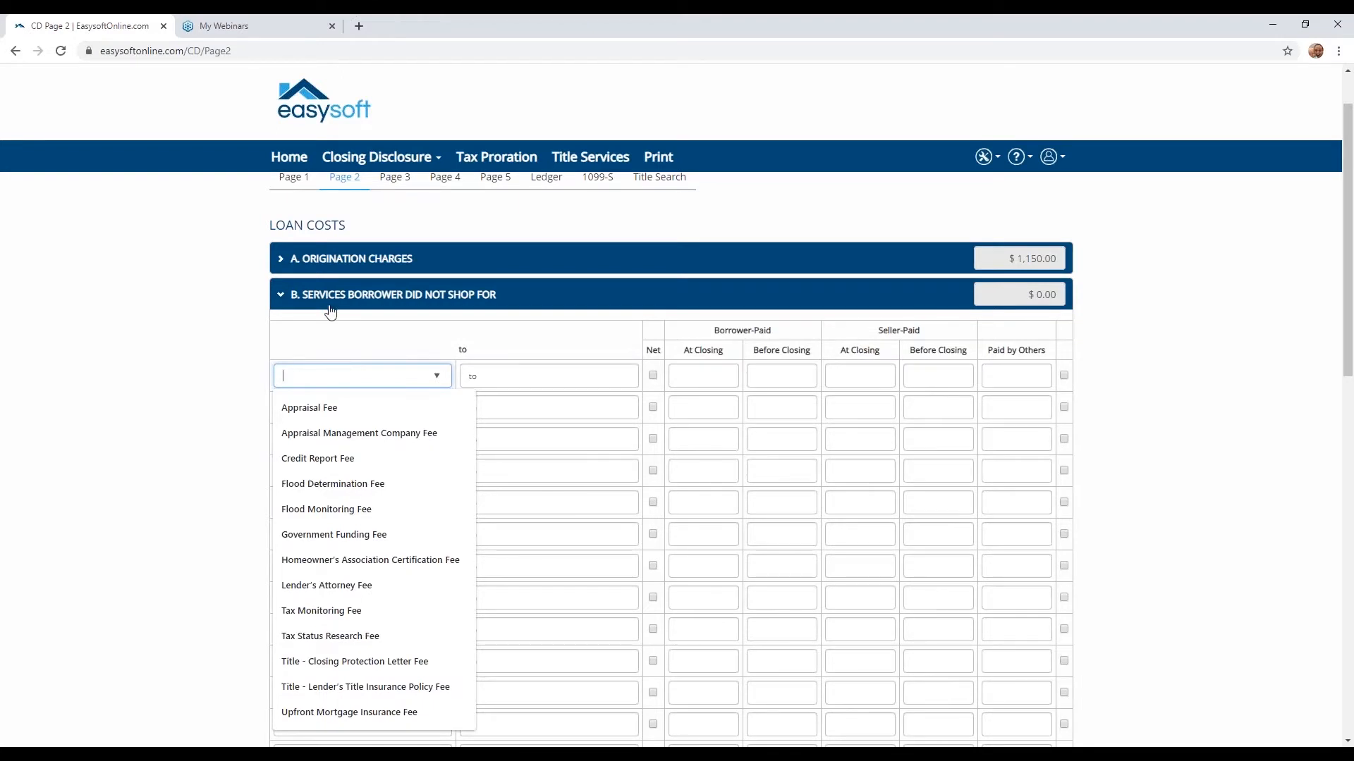
left_click(344, 406)
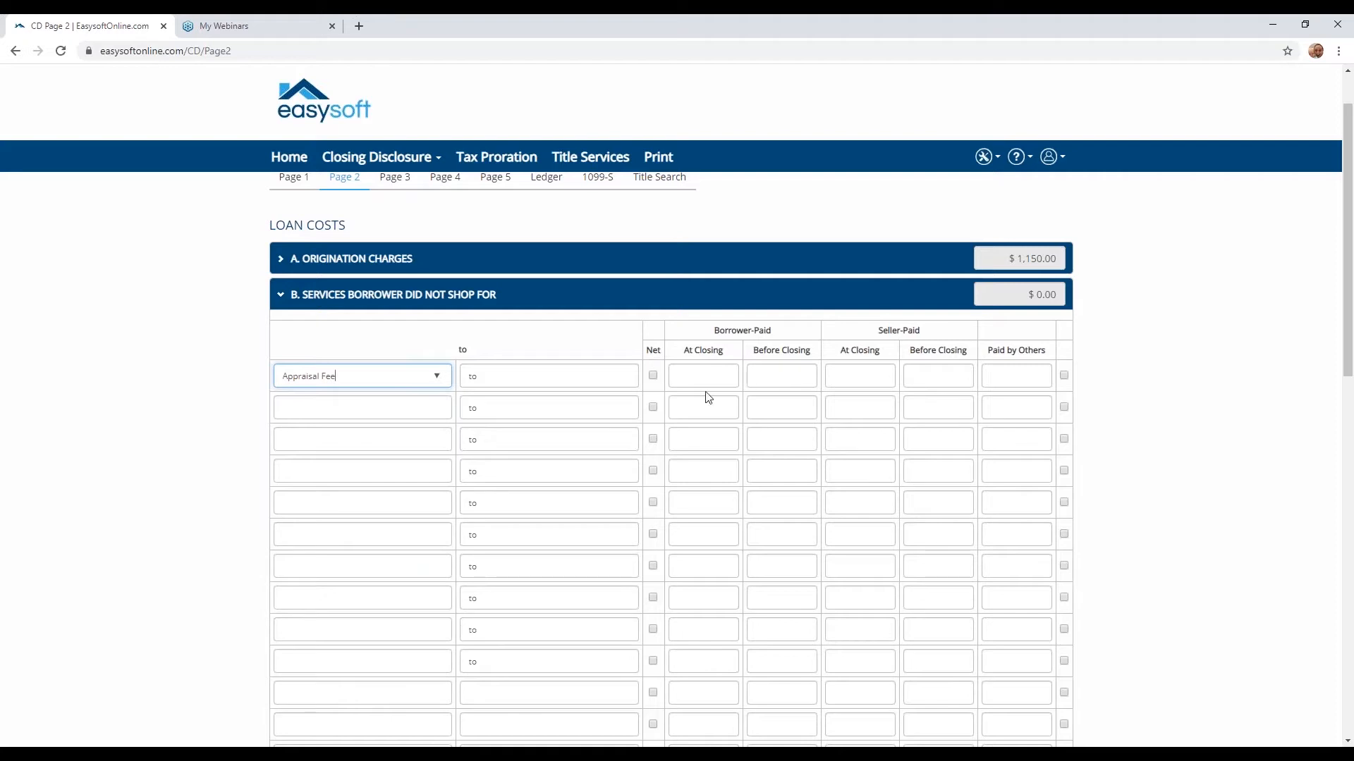
left_click(437, 409)
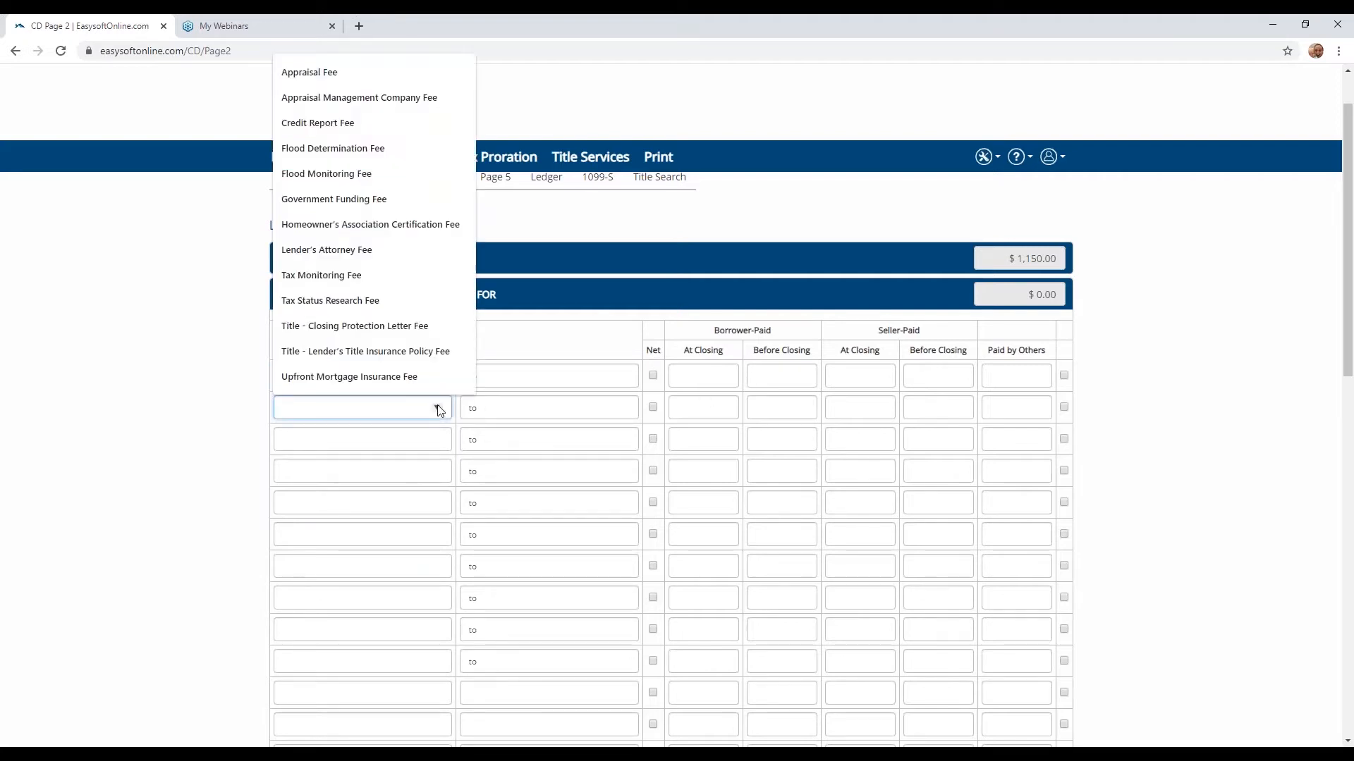
left_click(417, 123)
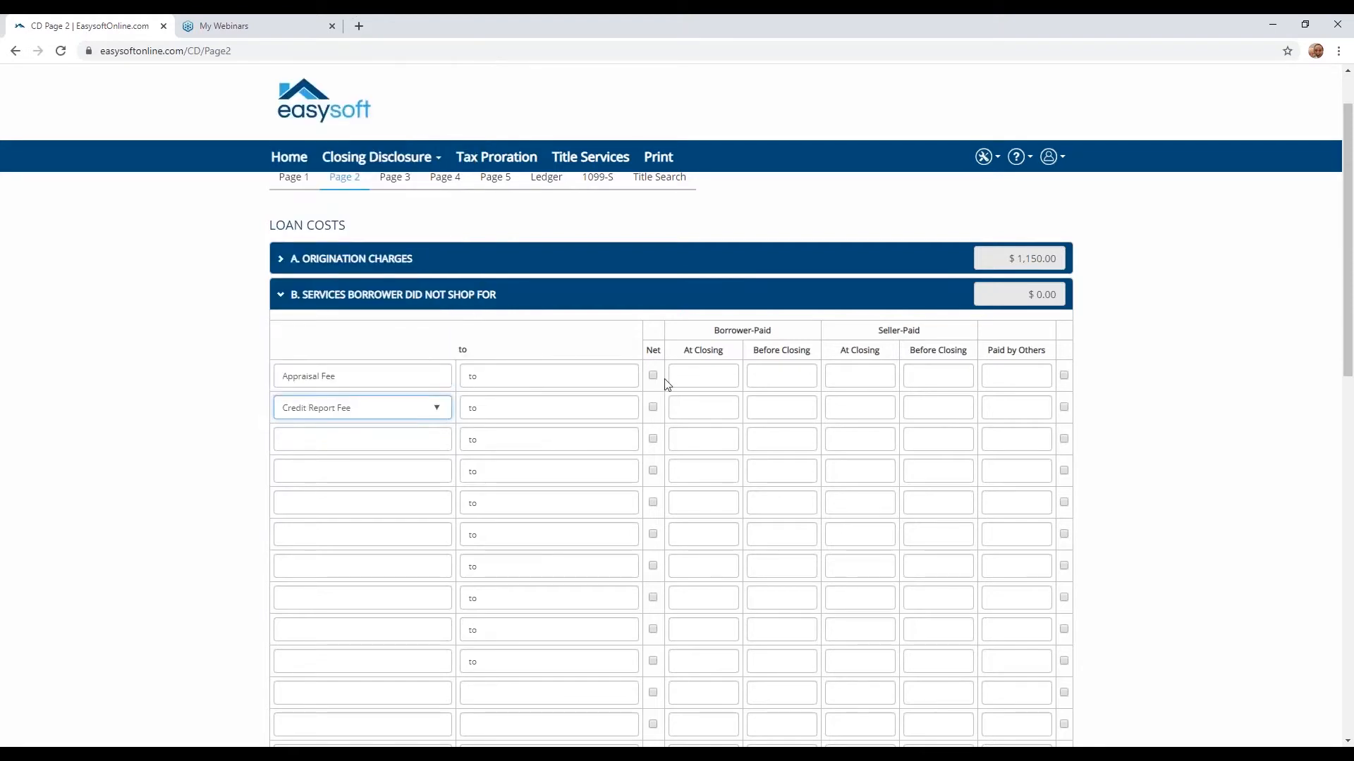
left_click(782, 413)
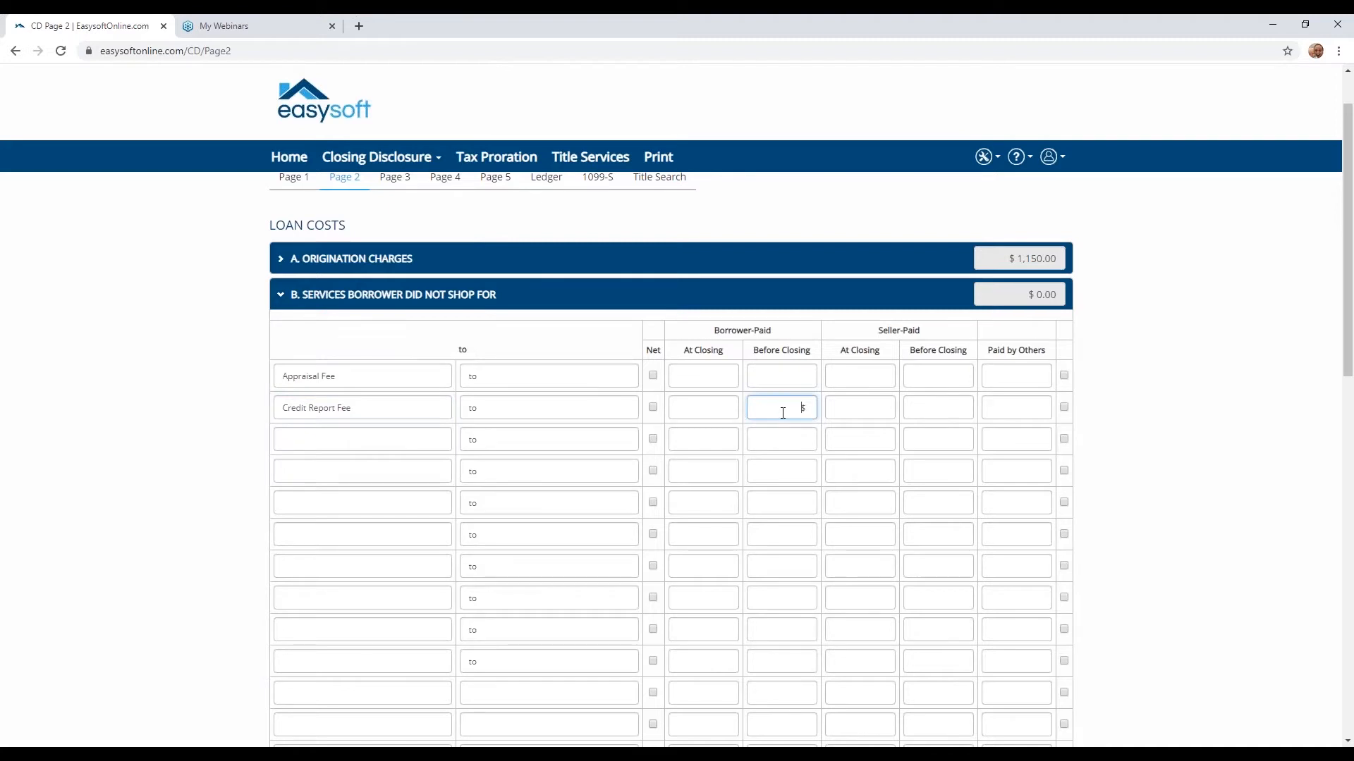
type("100")
- Add Tax Monitoring Fee and Title - Closing Protection Letter Fee below Credit Report Fee
left_click(785, 433)
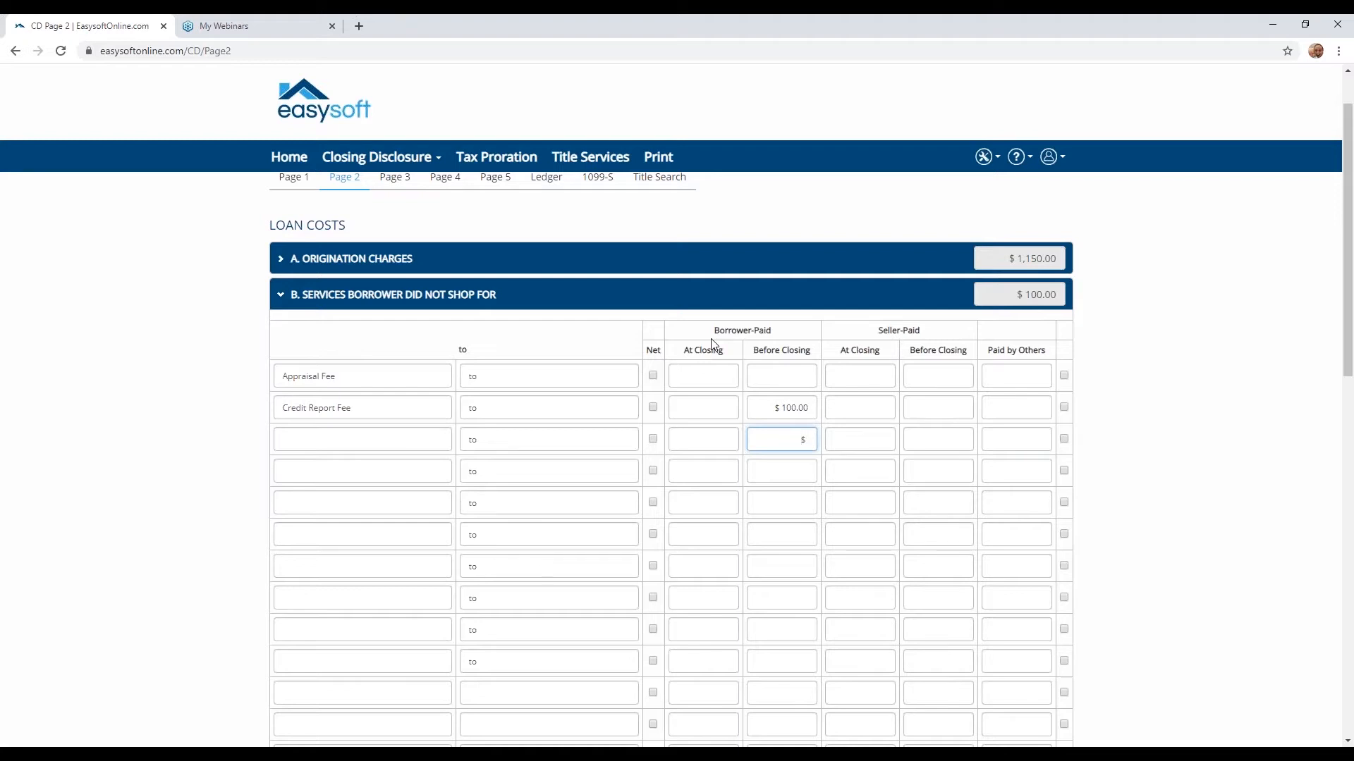
left_click(353, 440)
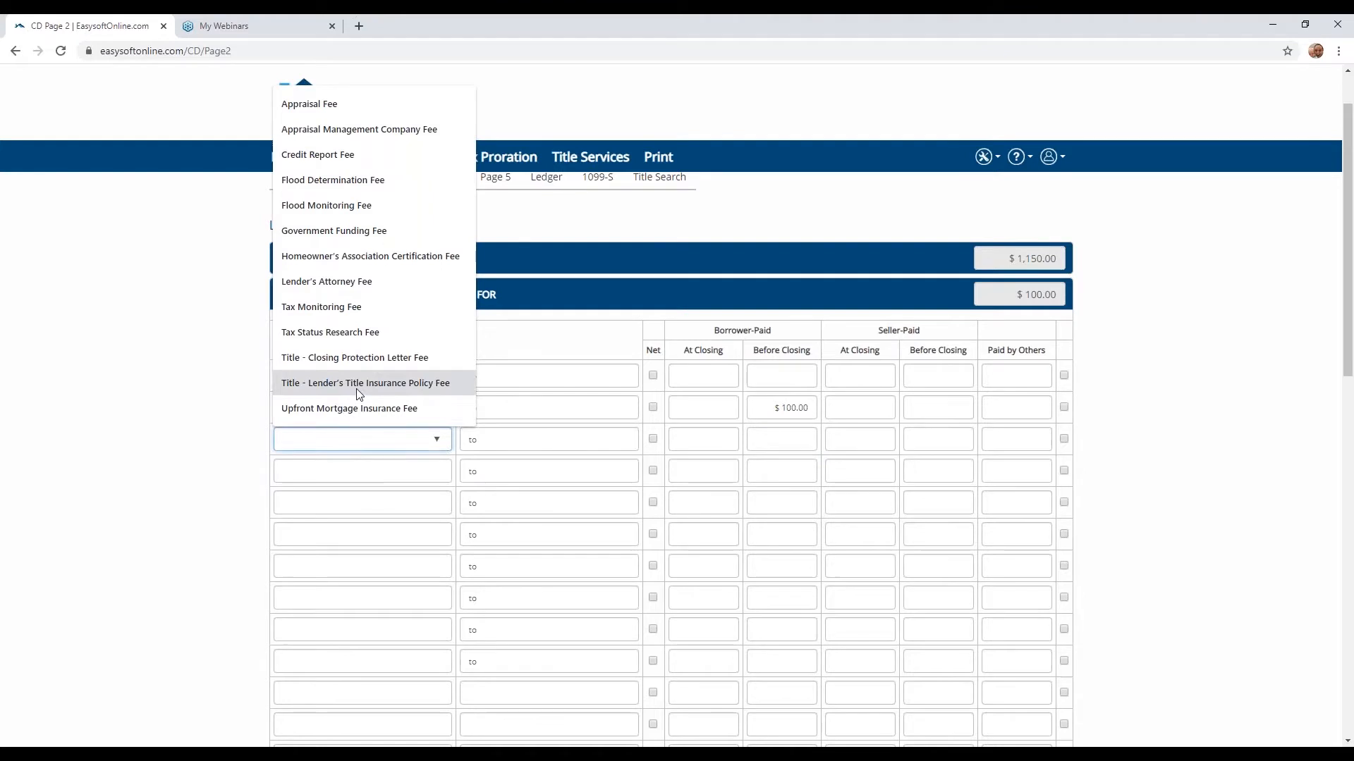
left_click(331, 307)
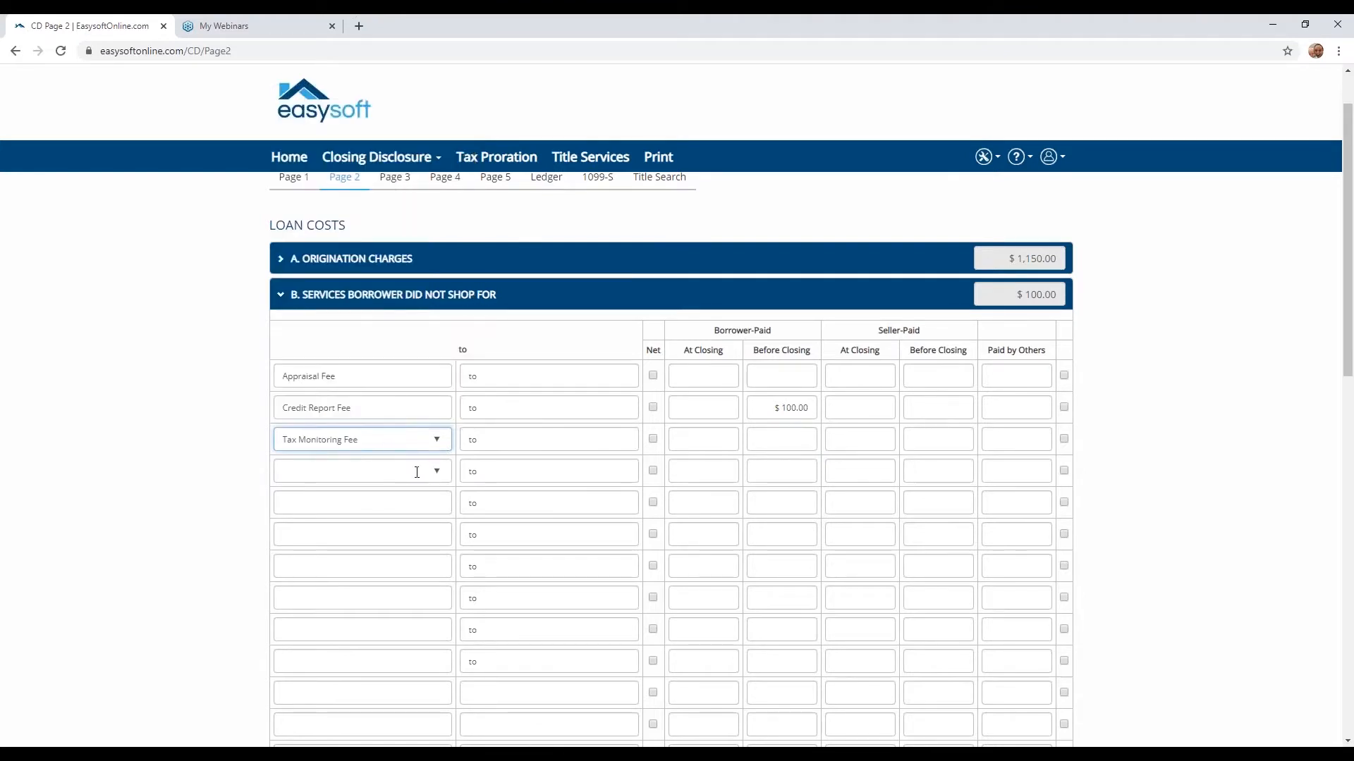
left_click(416, 472)
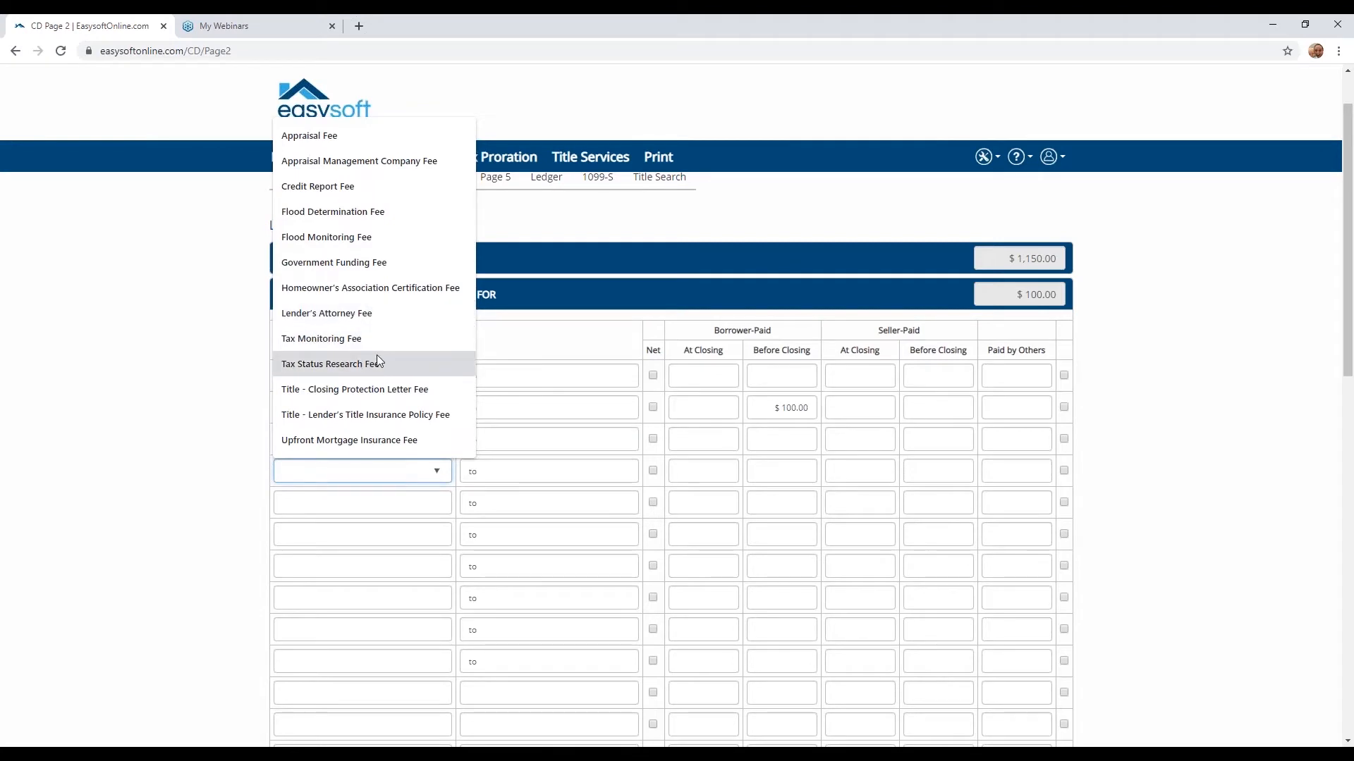
left_click(376, 389)
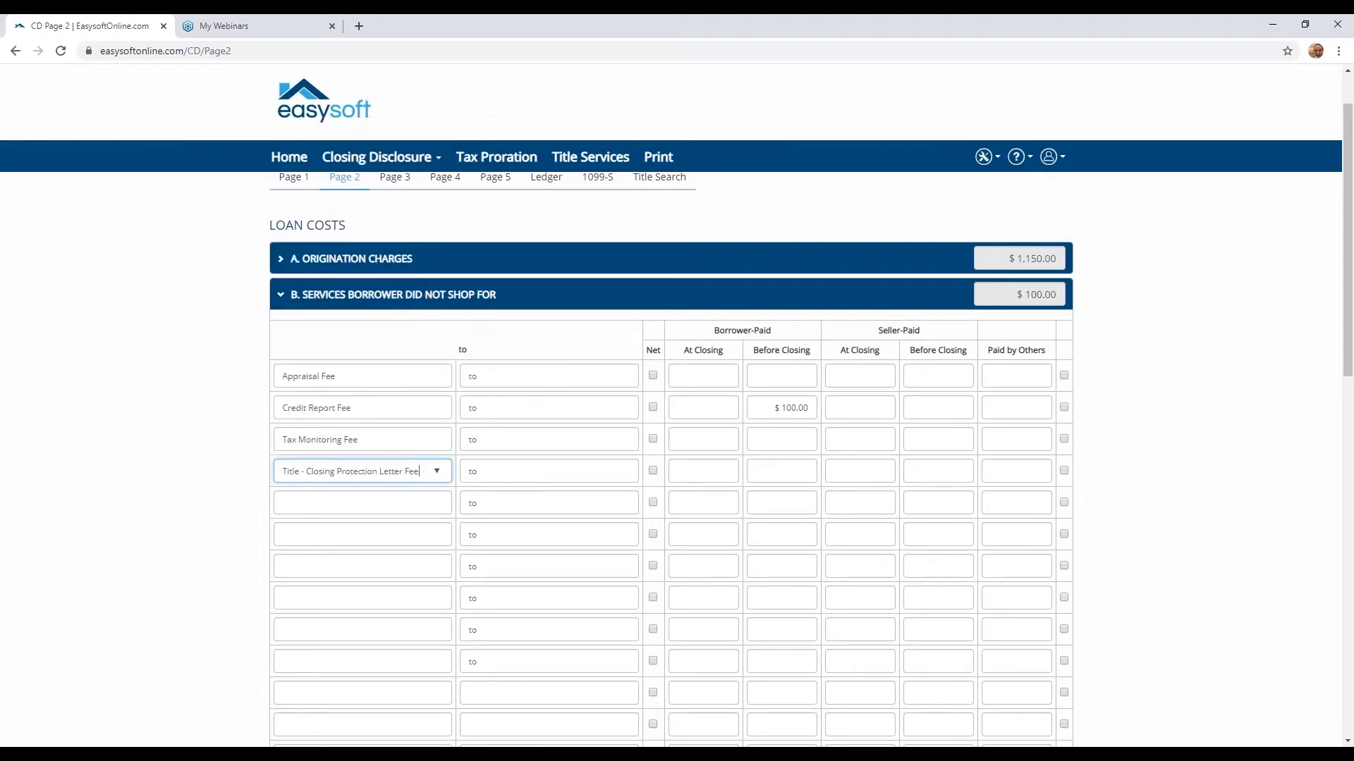
- Remove the "Title -" prefix from the Closing Protection Letter Fee, set it to $25 borrower-paid at closing, and collapse the section
left_click(308, 473)
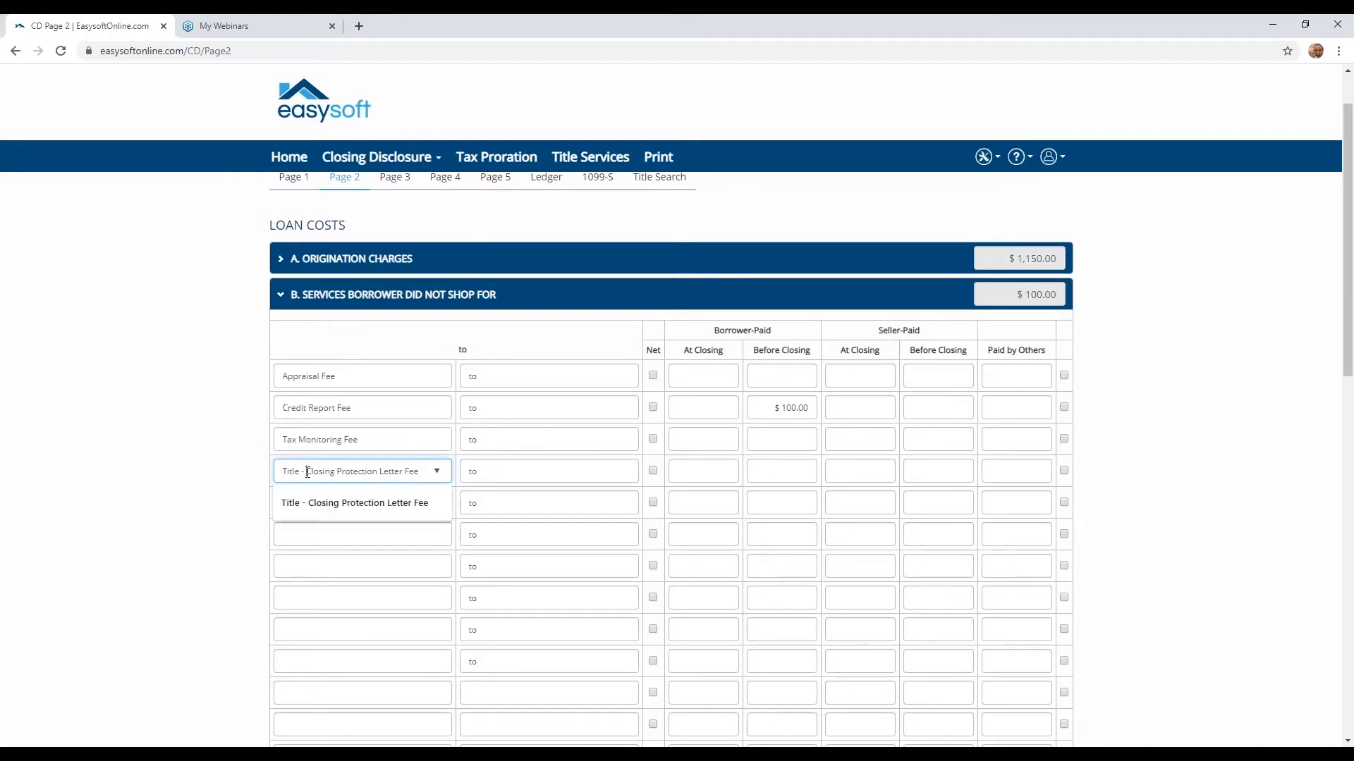
left_click_drag(308, 472, 277, 474)
key("BackSpace")
left_click(264, 464)
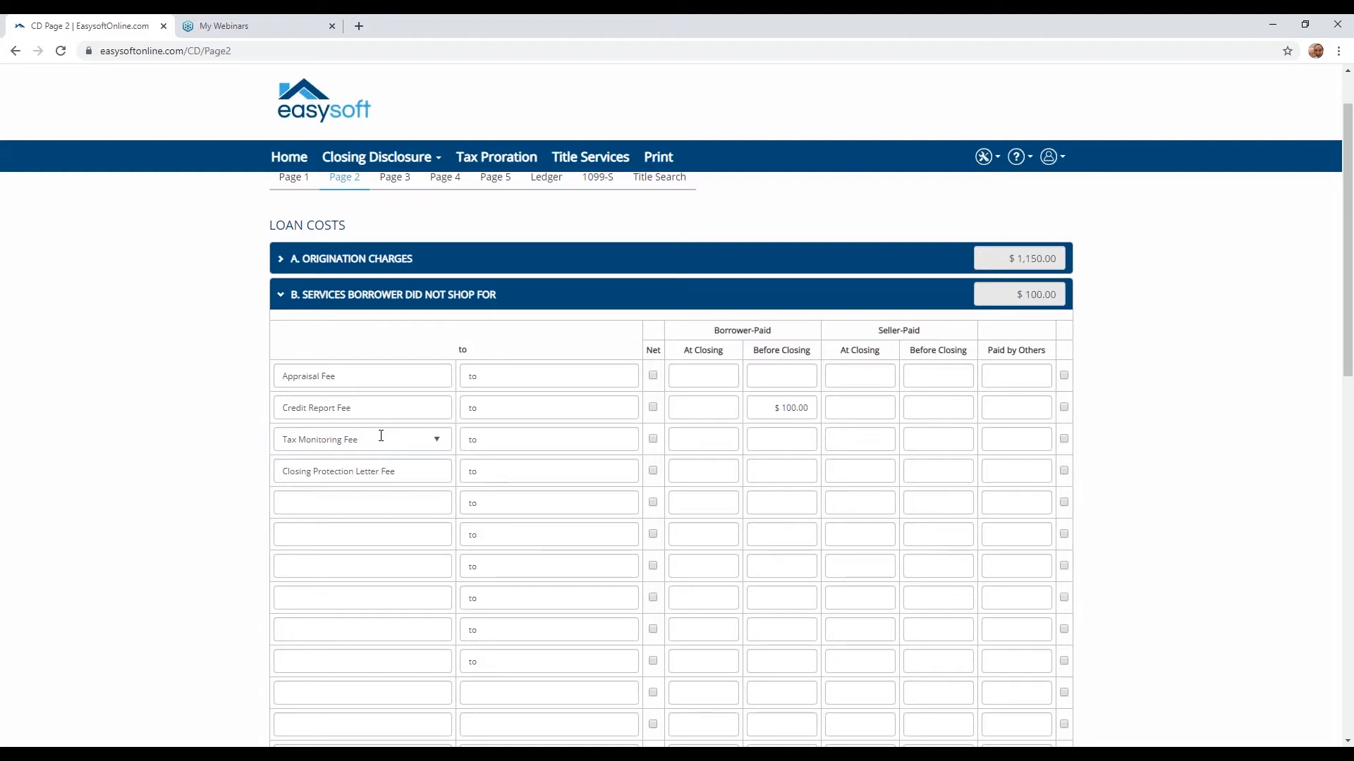
left_click(712, 469)
type("25")
left_click(281, 296)
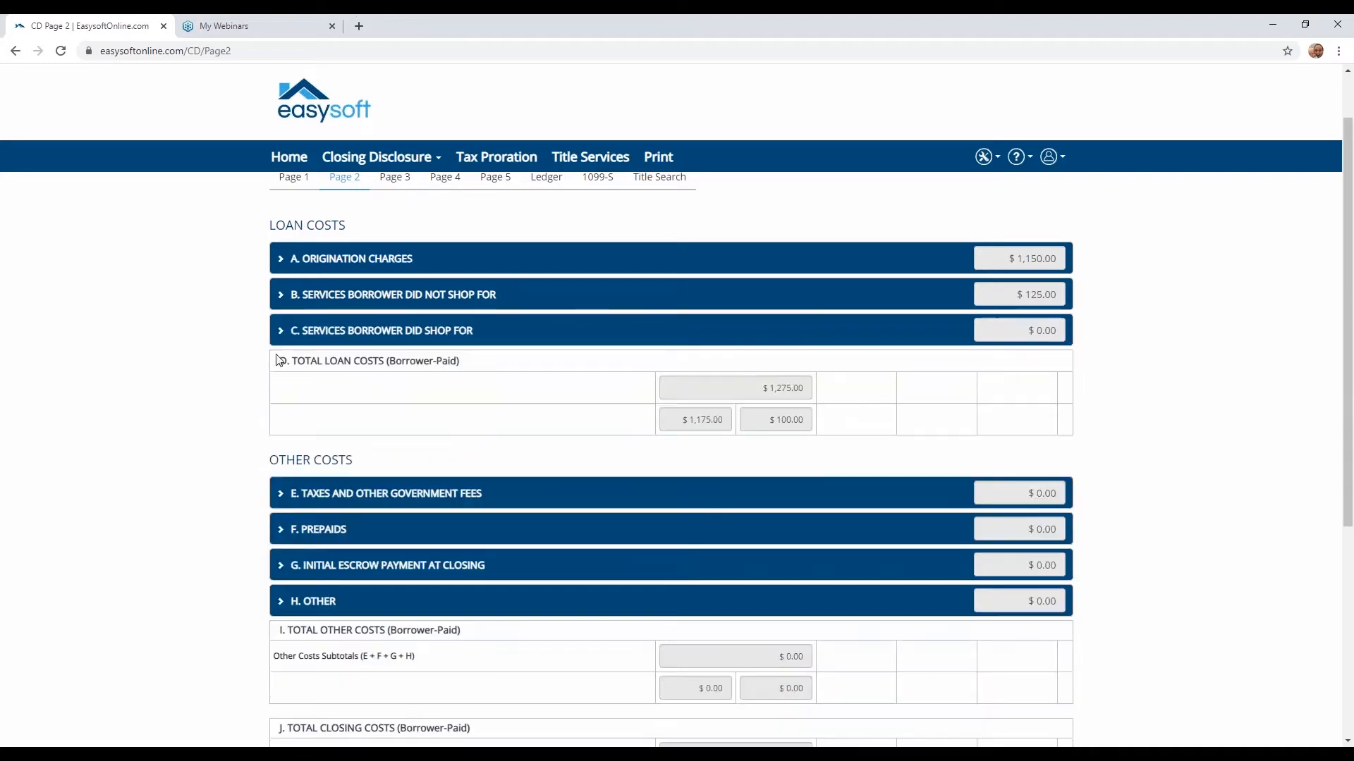
- Expand Services Borrower Did Shop For and add Courier Fee in the first row with $50 borrower-paid at closing
left_click(283, 331)
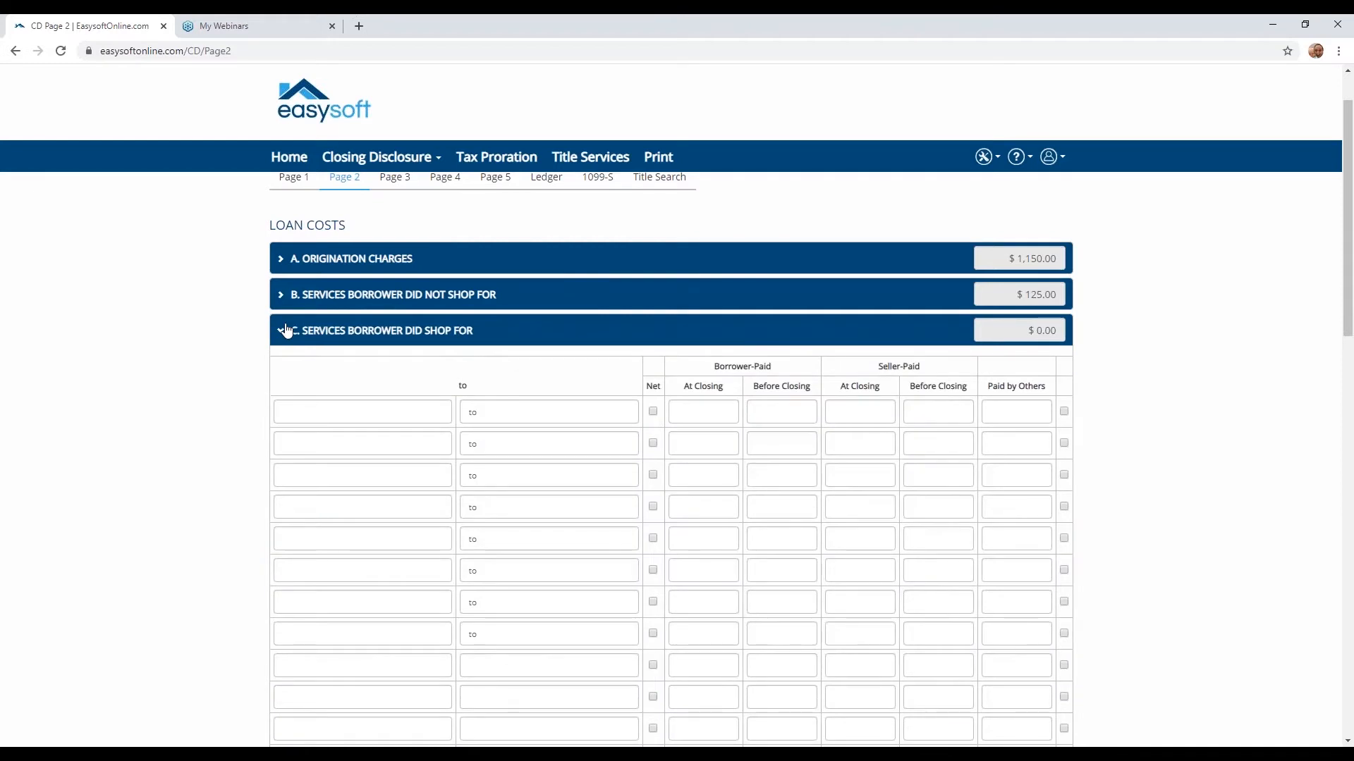
left_click(330, 414)
type("C")
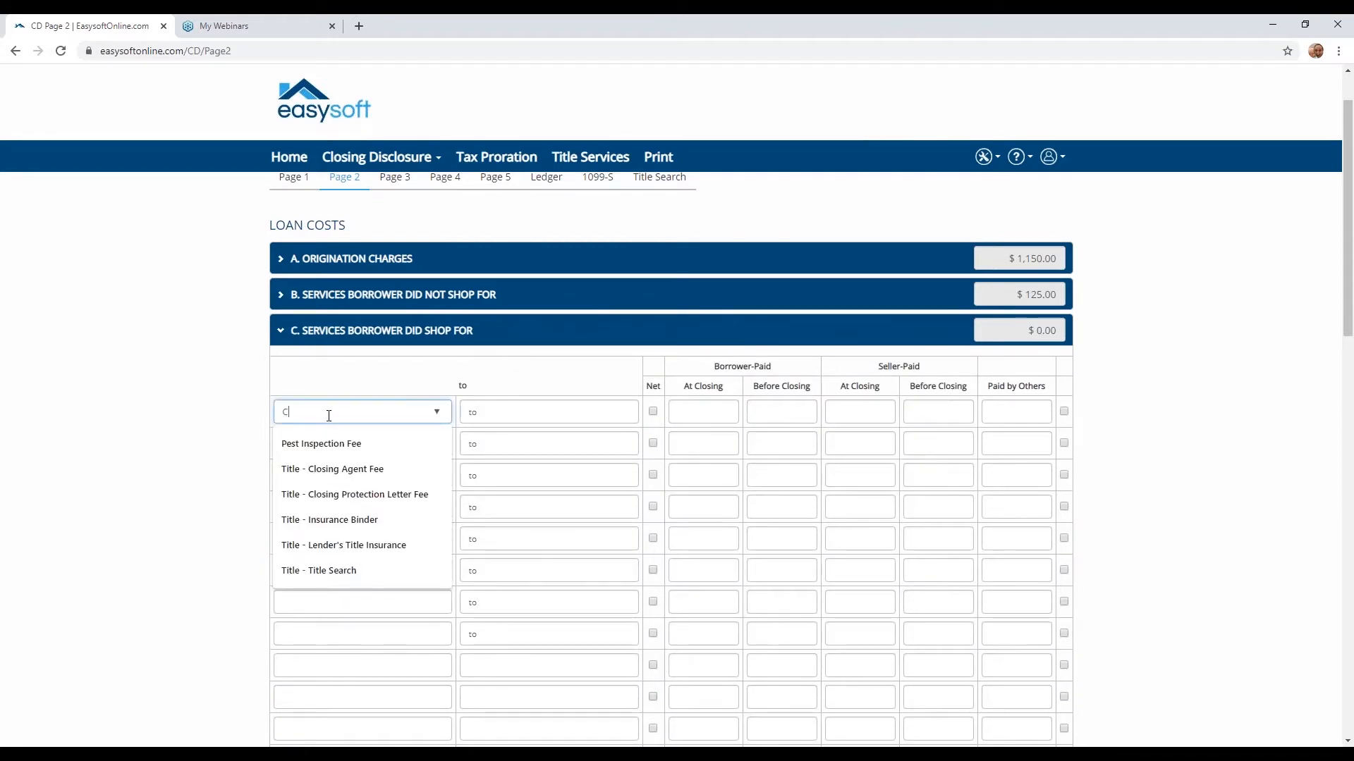
type("ourier Fee")
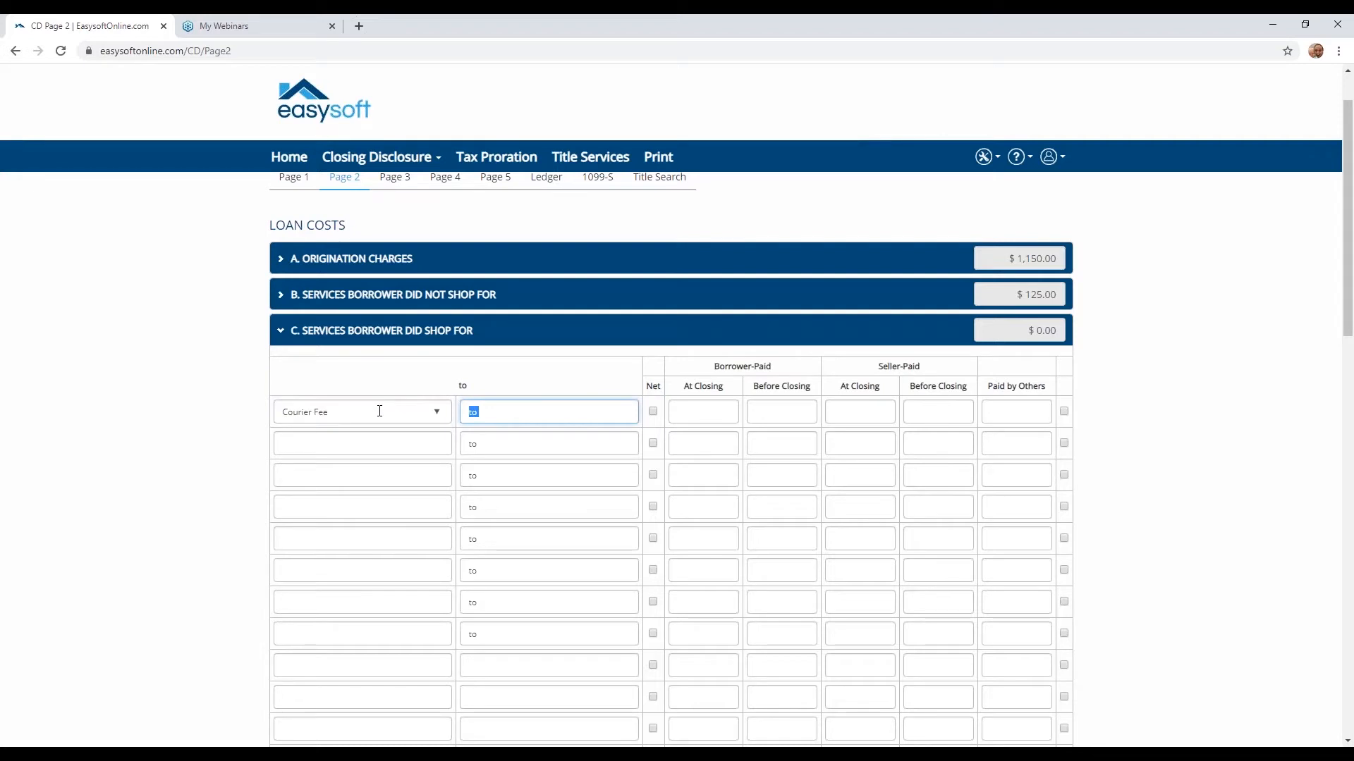
left_click(687, 407)
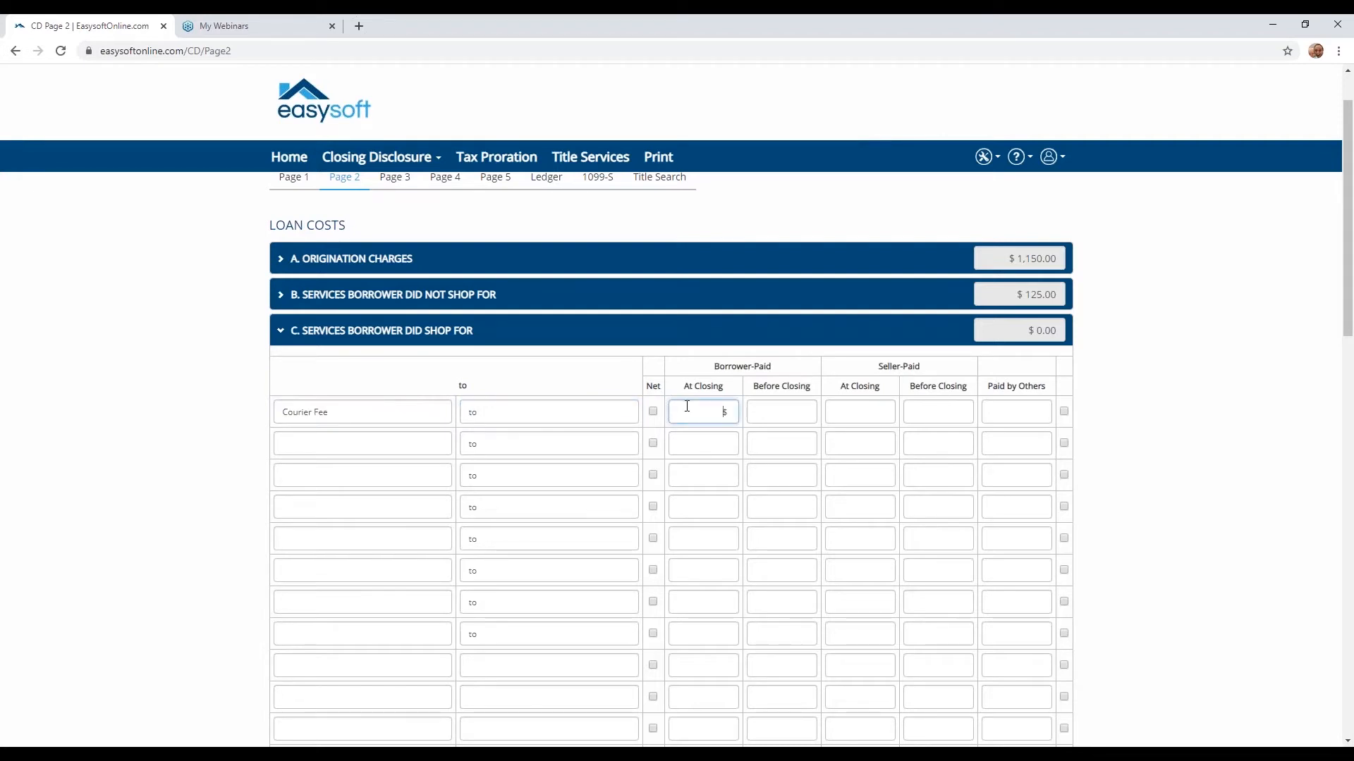
type("50")
- Add Title - Settlement Agent Fee below Courier Fee with $1,150 borrower-paid at closing
left_click(436, 444)
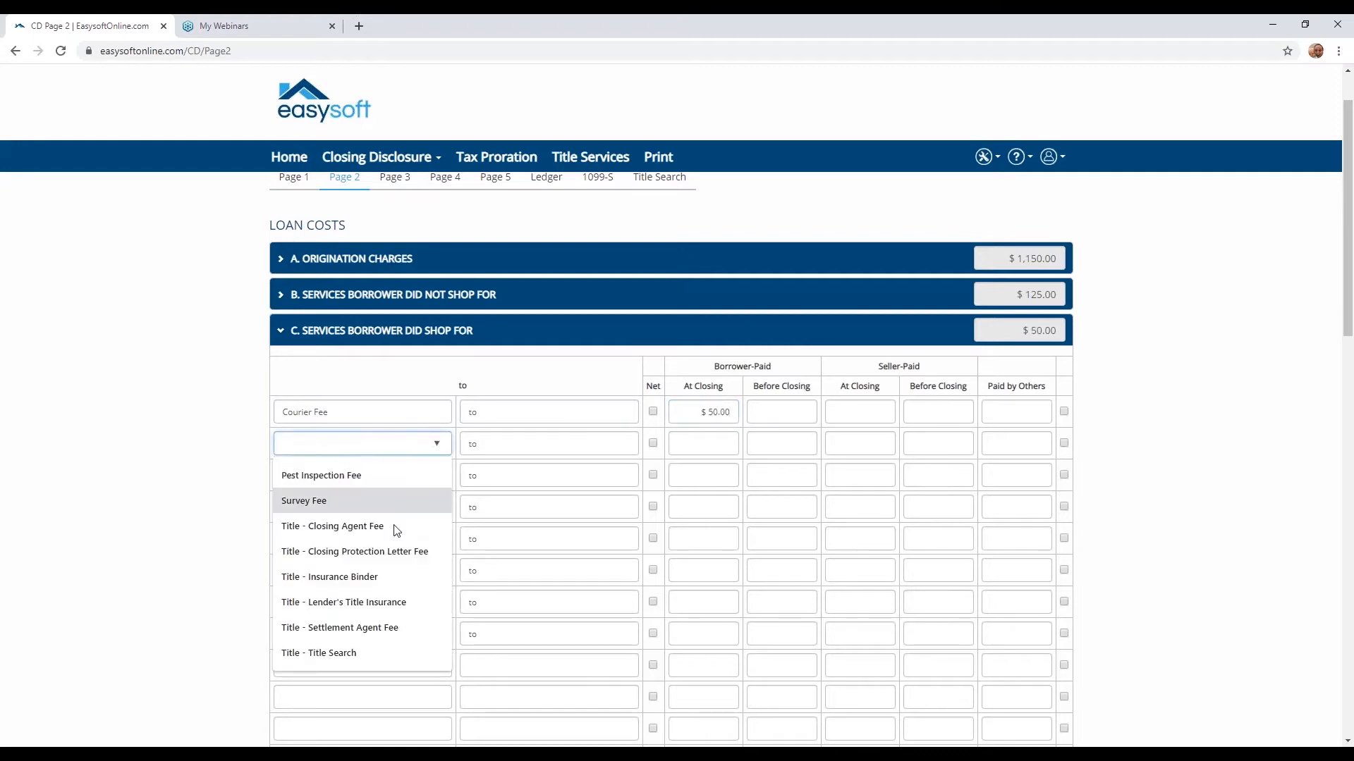
left_click(375, 628)
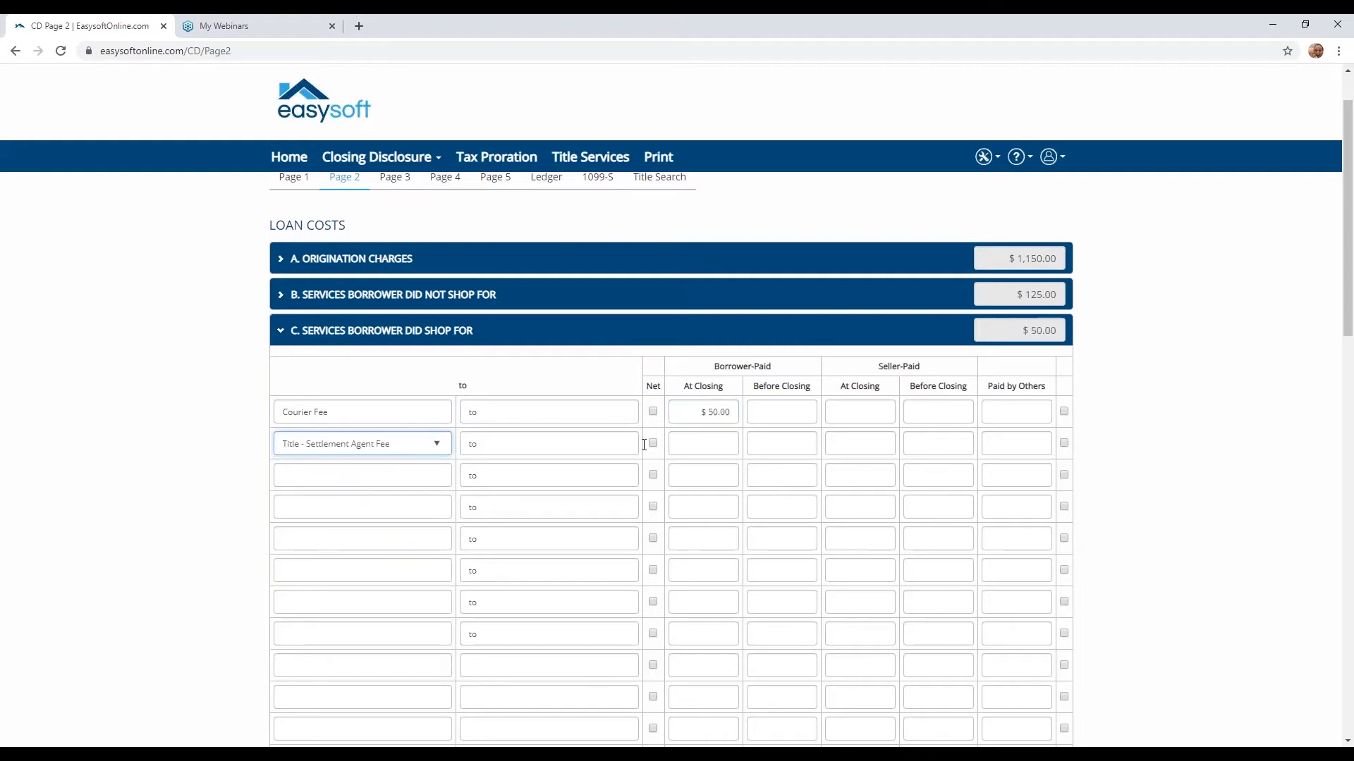
left_click(711, 449)
type("115")
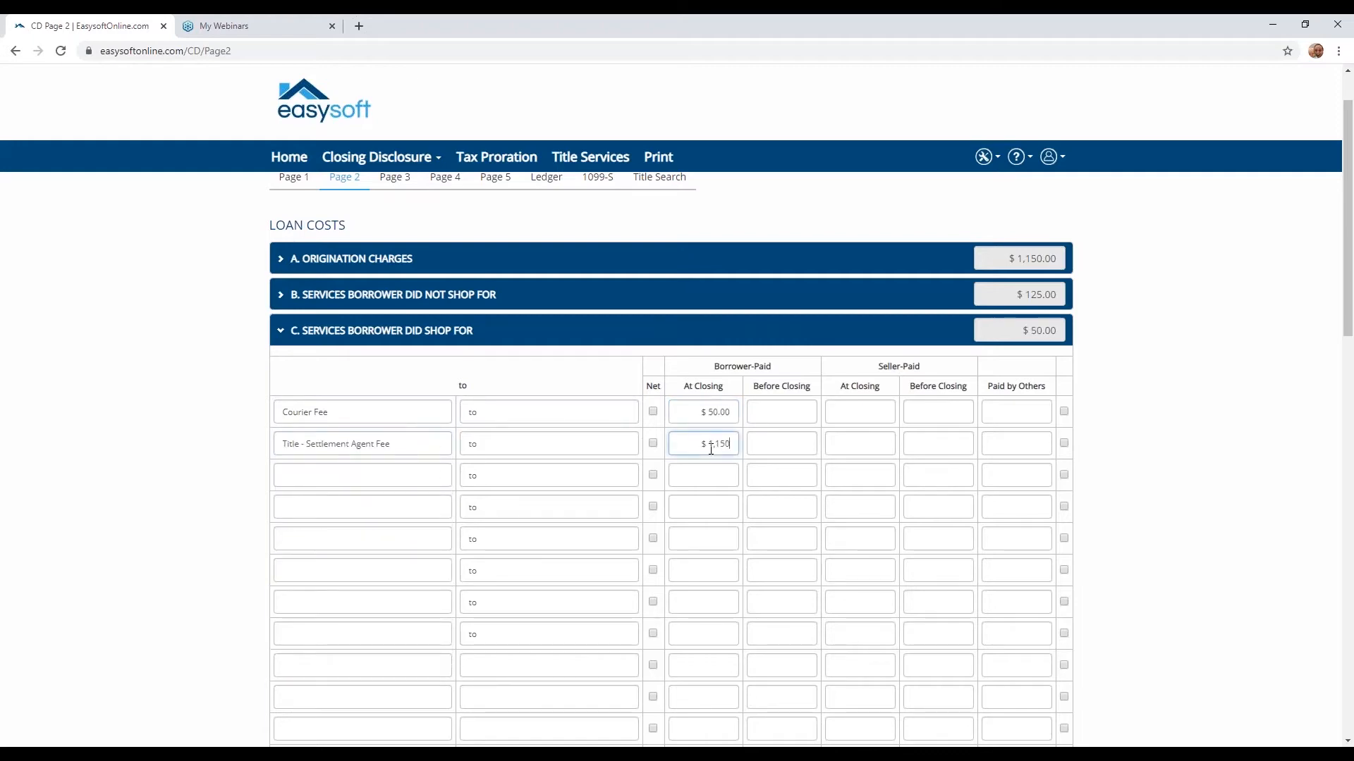
- Add Survey Fee and Title - Lender's Title Insurance in the next two rows without amounts, and collapse Services Borrower Did Shop For
left_click(393, 484)
type("Survey")
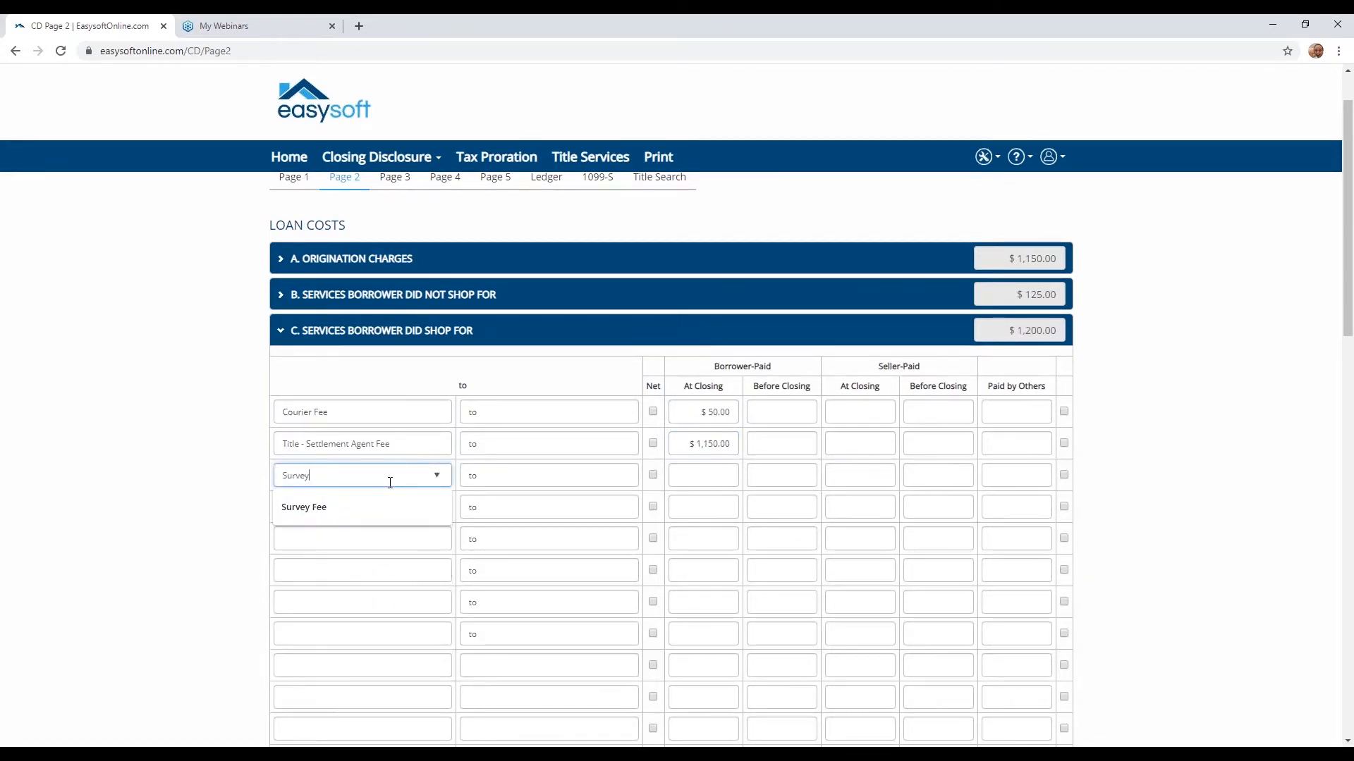
left_click(385, 510)
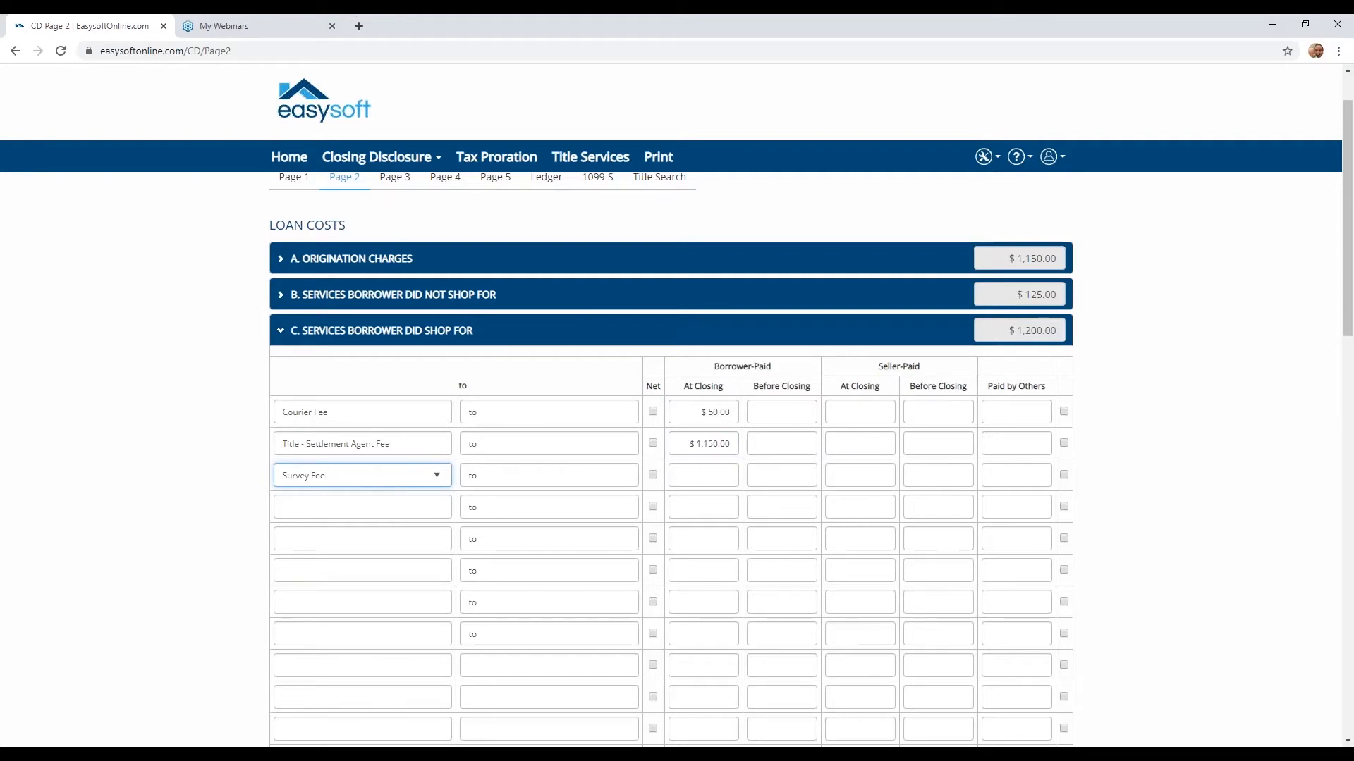
left_click(357, 507)
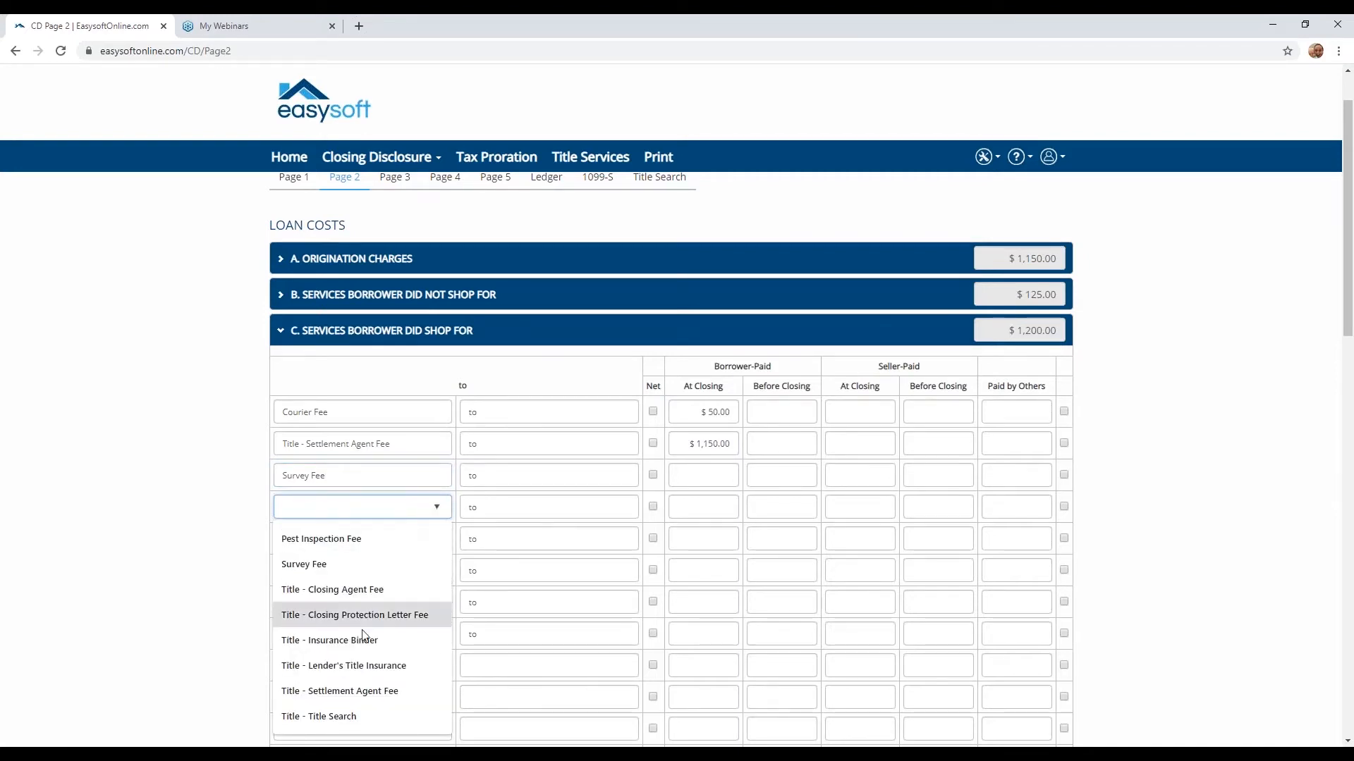
left_click(352, 666)
left_click(285, 344)
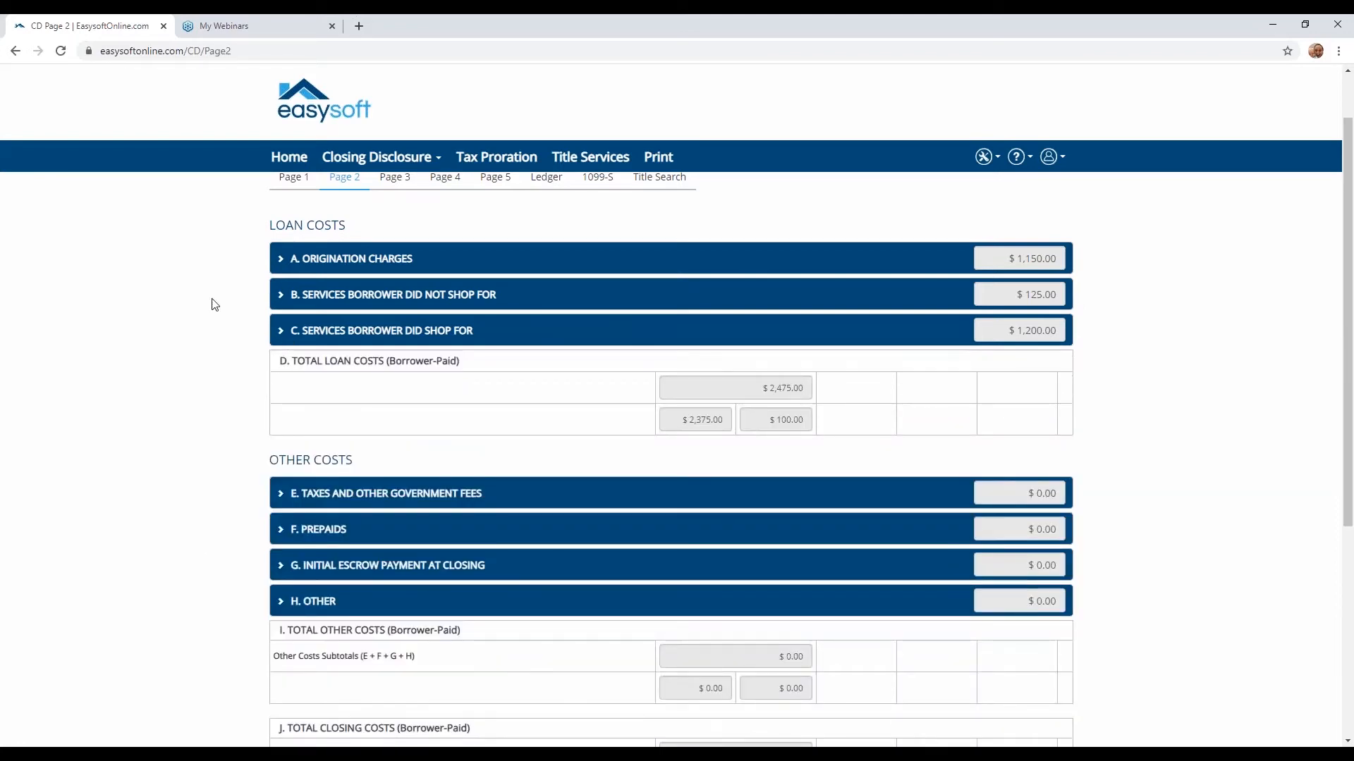
- In Taxes and Other Government Fees, load and save the CO recording charges and transfer tax rates, accept the update, and collapse the section
scroll(275, 455, "down", 2)
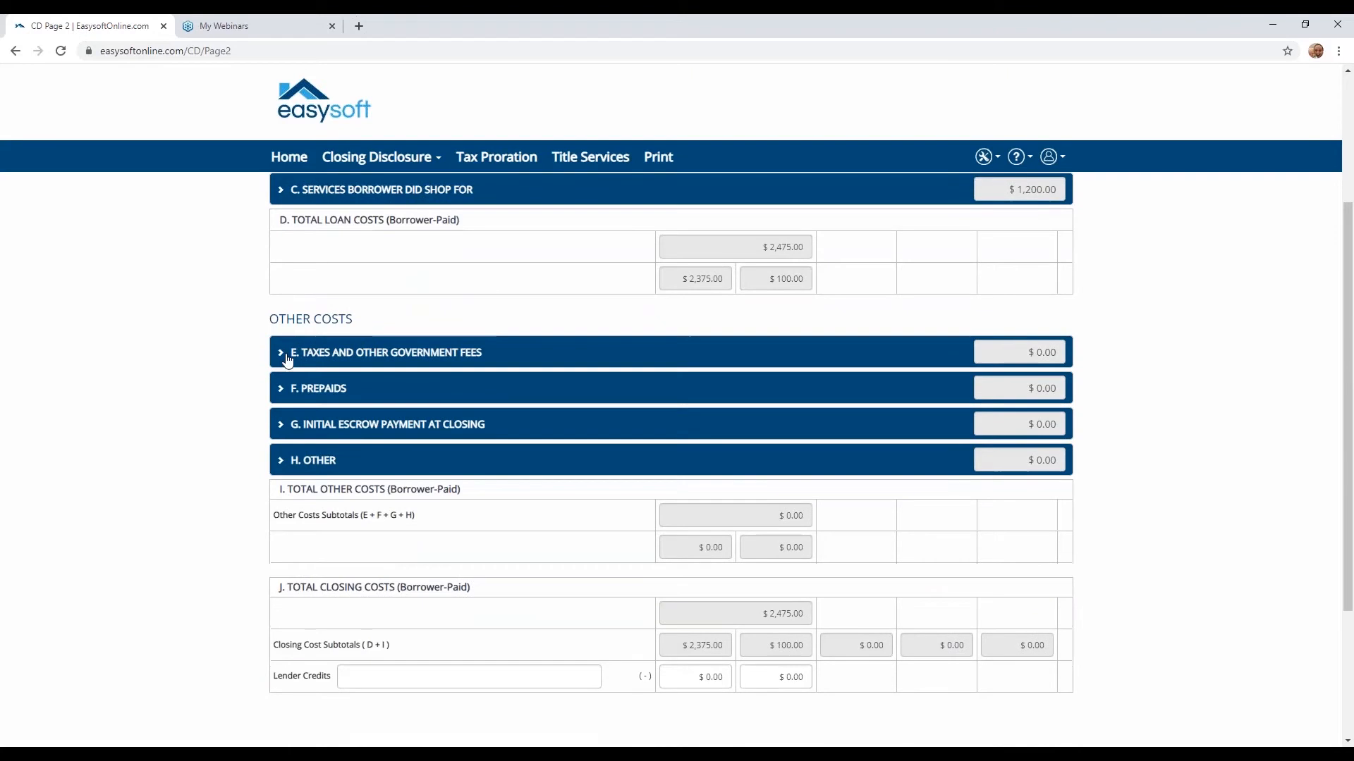
left_click(281, 354)
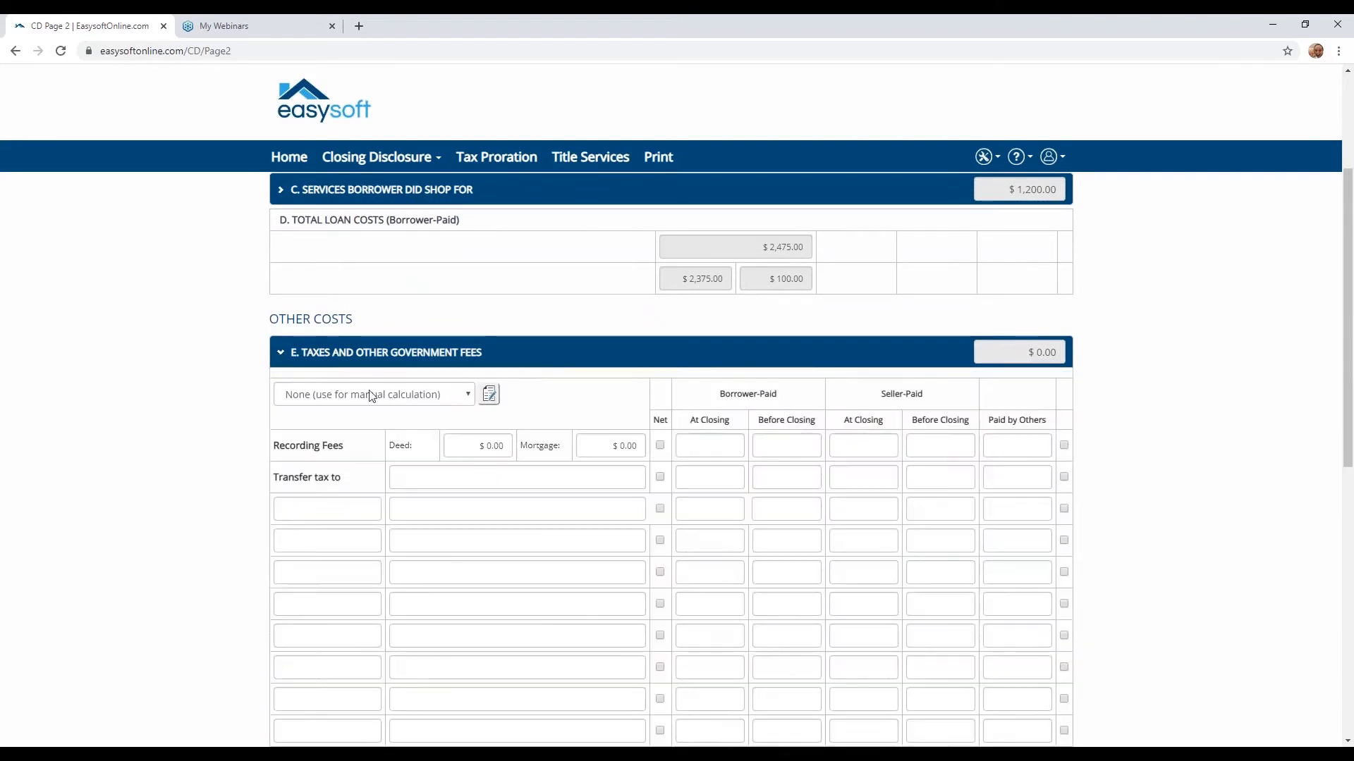
left_click(380, 397)
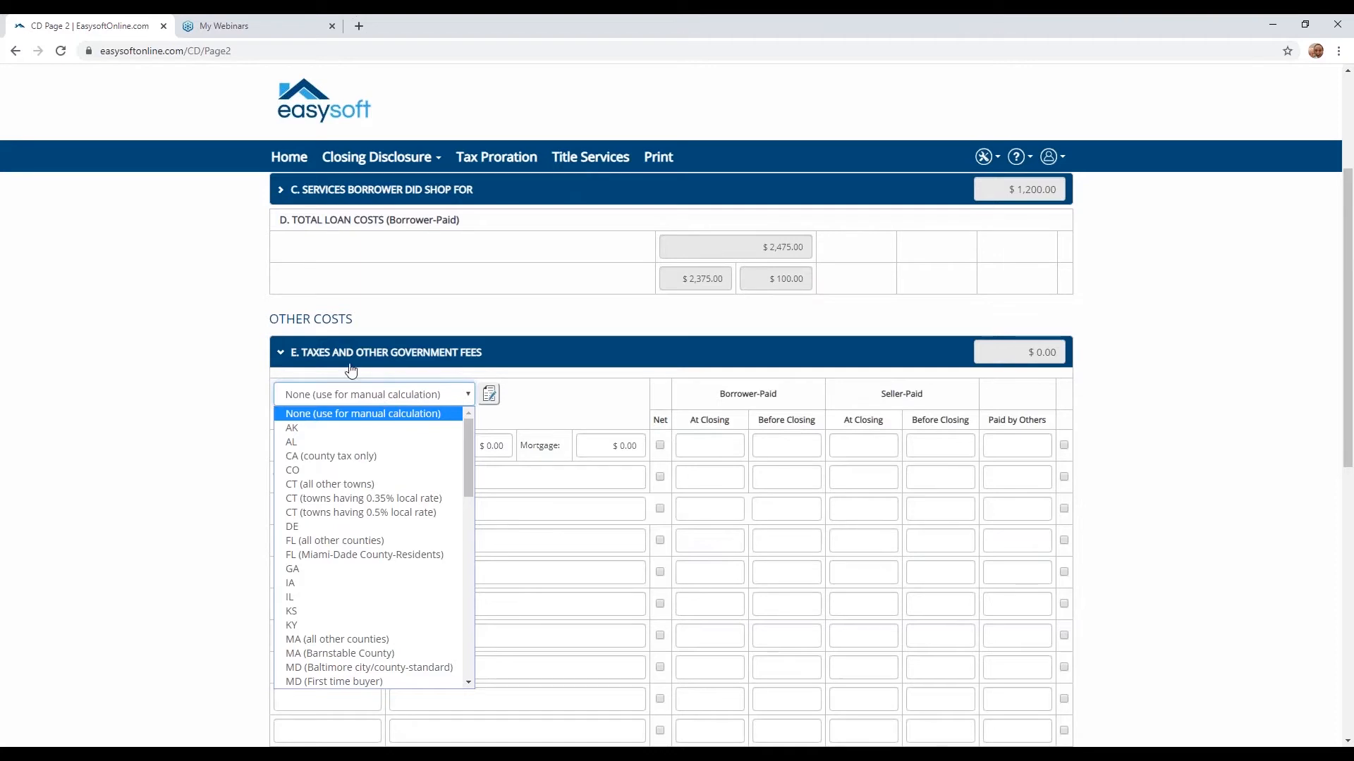
left_click(368, 470)
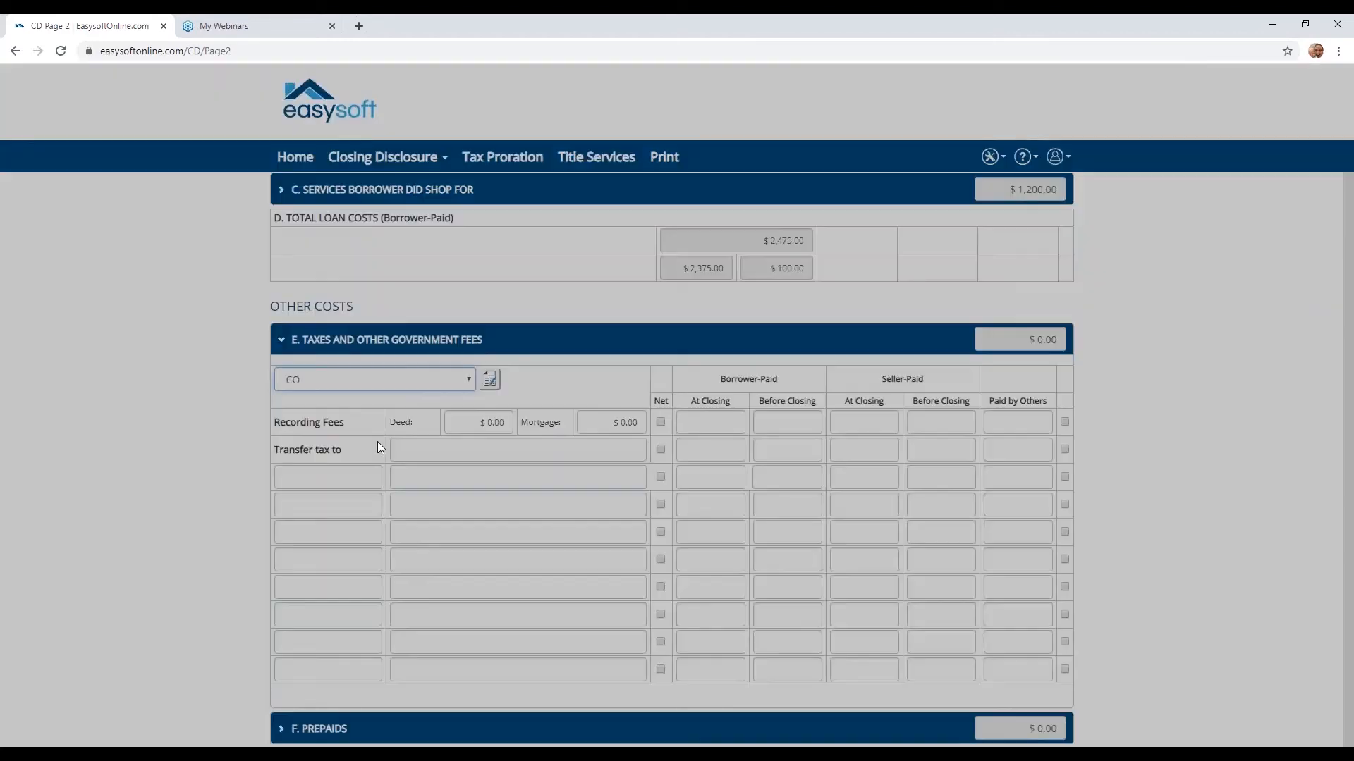
scroll(1084, 601, "down", 7)
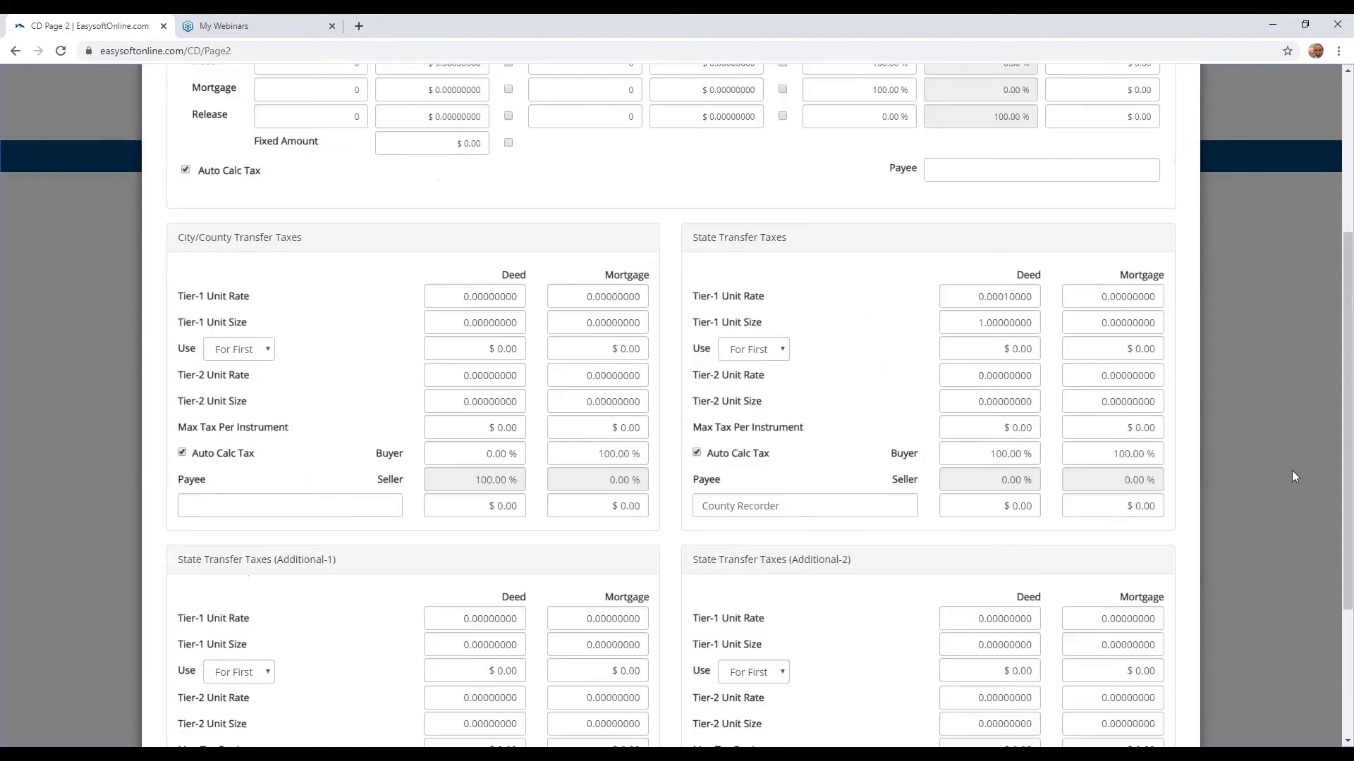
left_click(1177, 694)
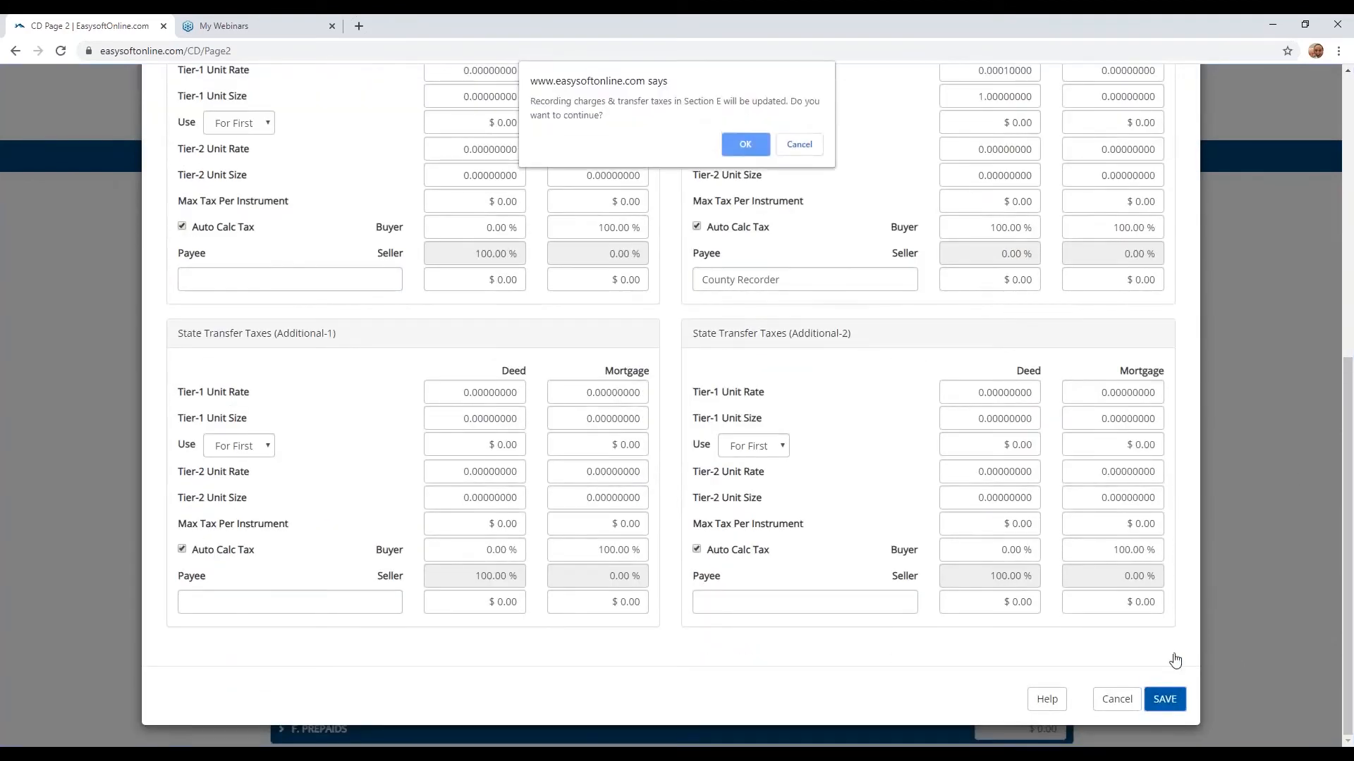
left_click(745, 144)
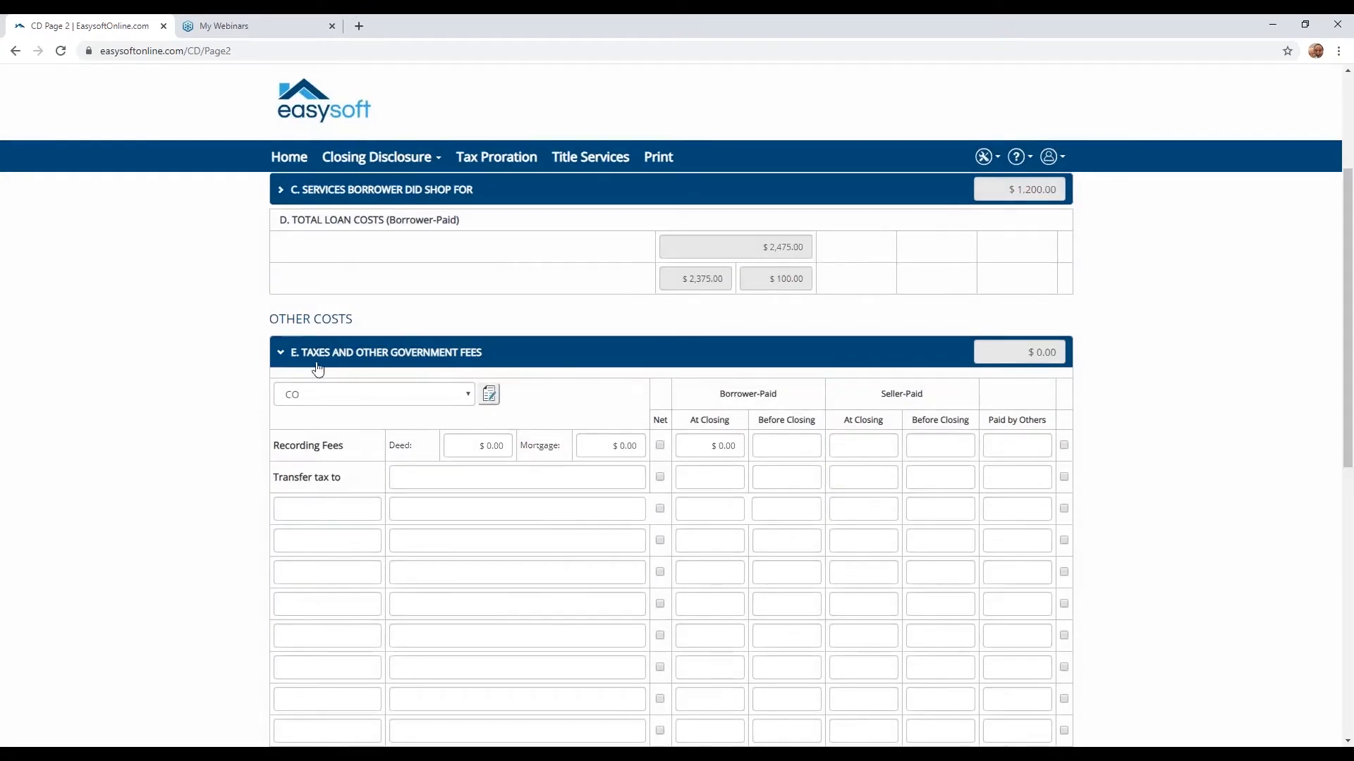
left_click(280, 355)
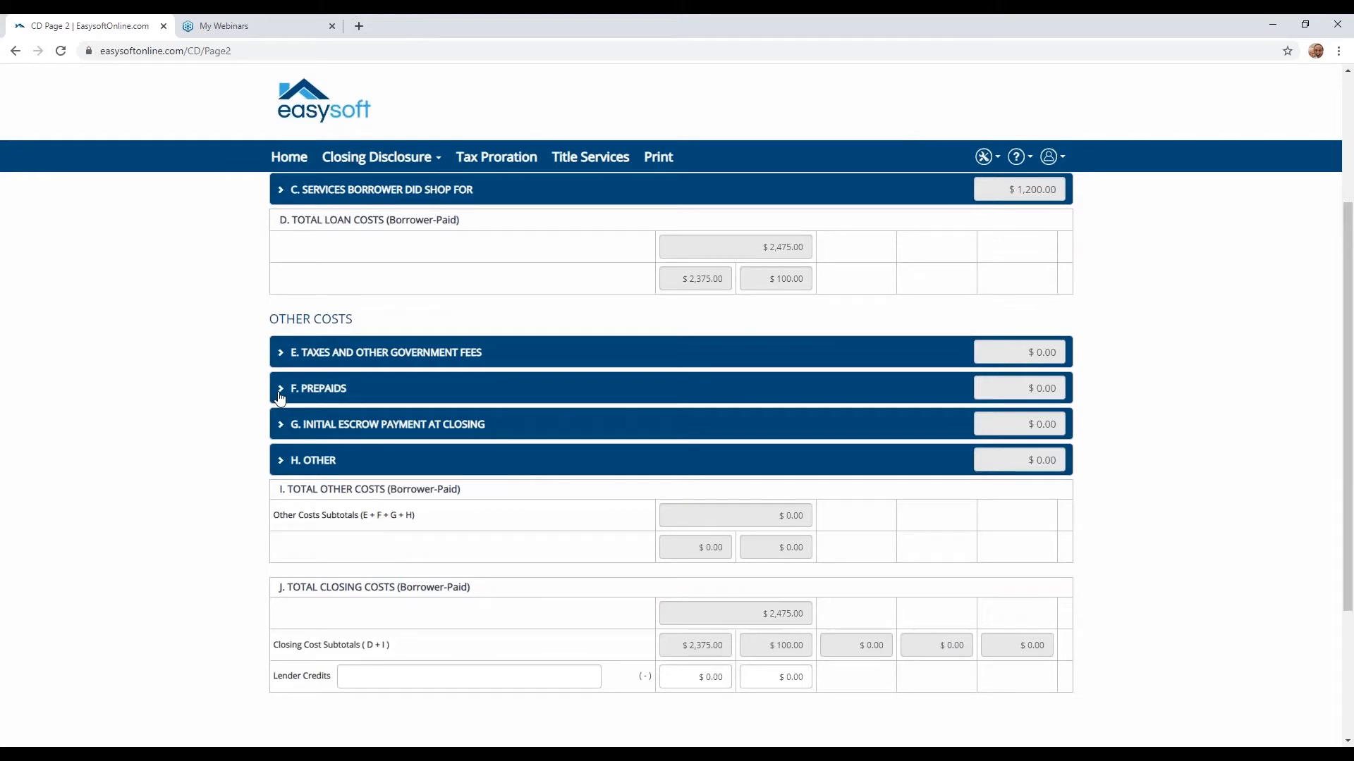
- Examine the Prepaids and Initial Escrow Payment at Closing sections, collapsing each one after viewing
left_click(280, 394)
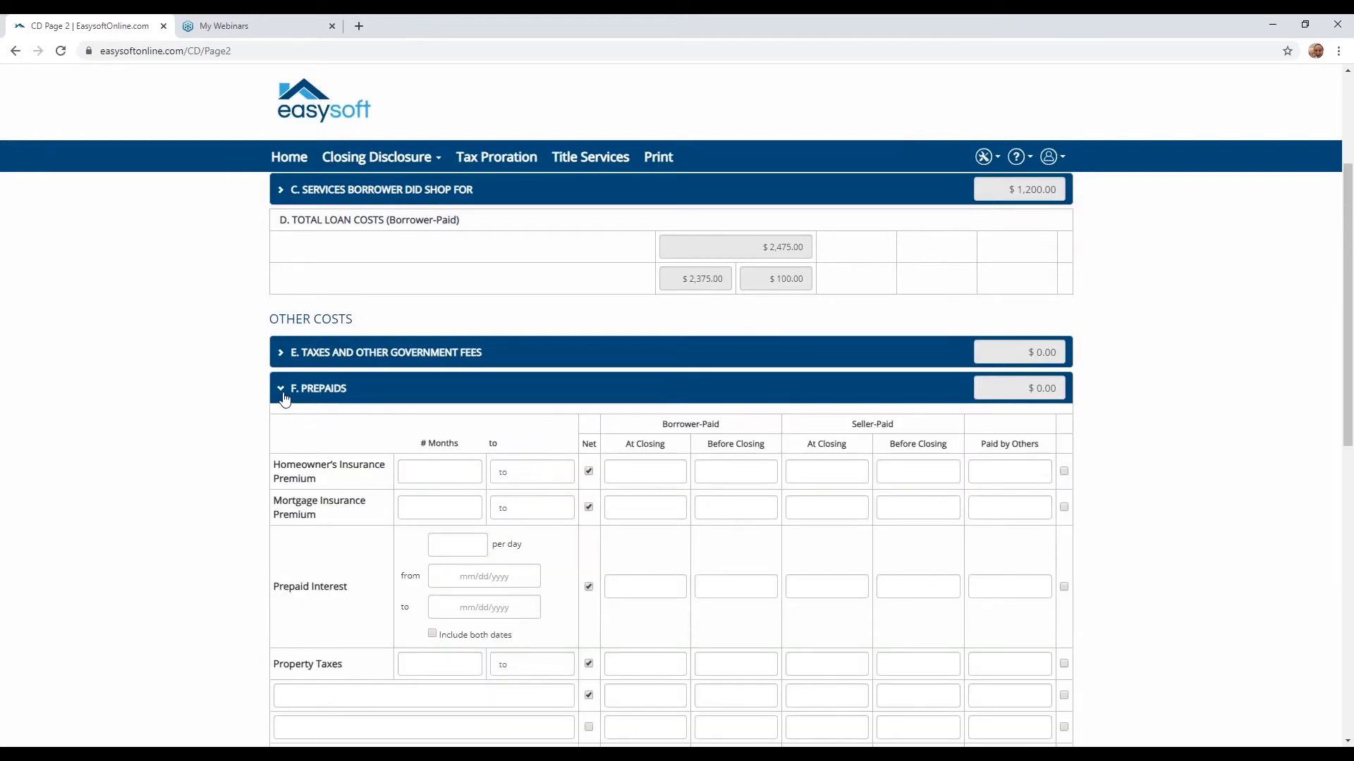
left_click(281, 390)
left_click(280, 426)
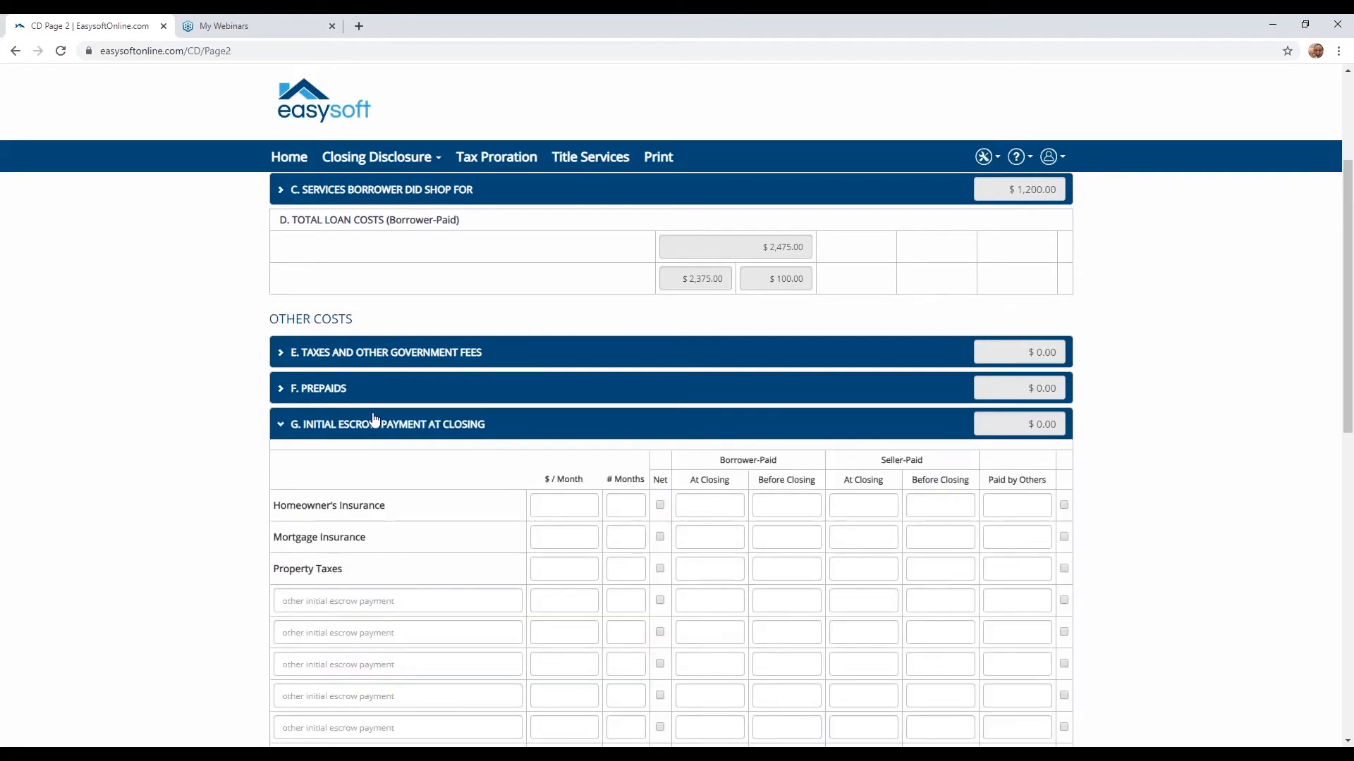
left_click(282, 429)
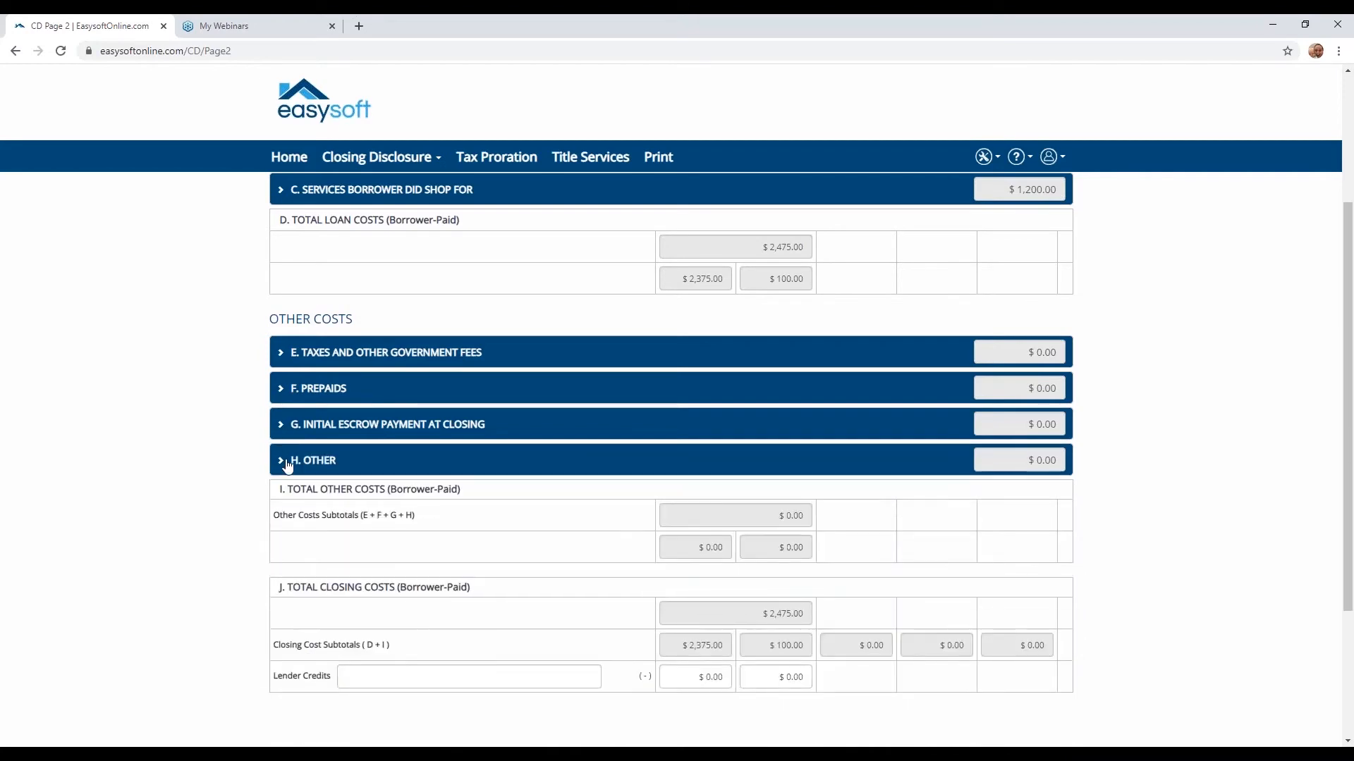
- Expand the Other section and add Legal Fees and Broker Commission as the first two costs, without amounts
left_click(287, 463)
scroll(284, 462, "down", 2)
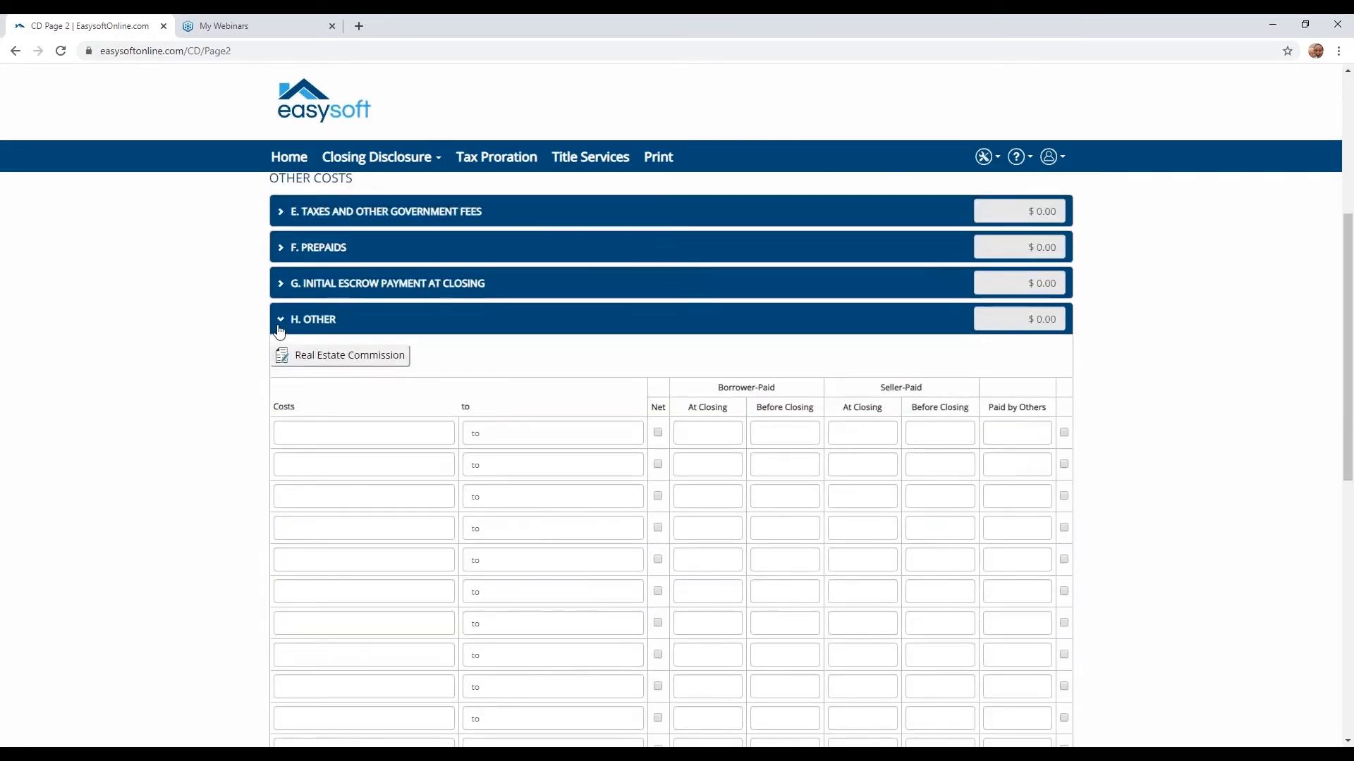
left_click(442, 435)
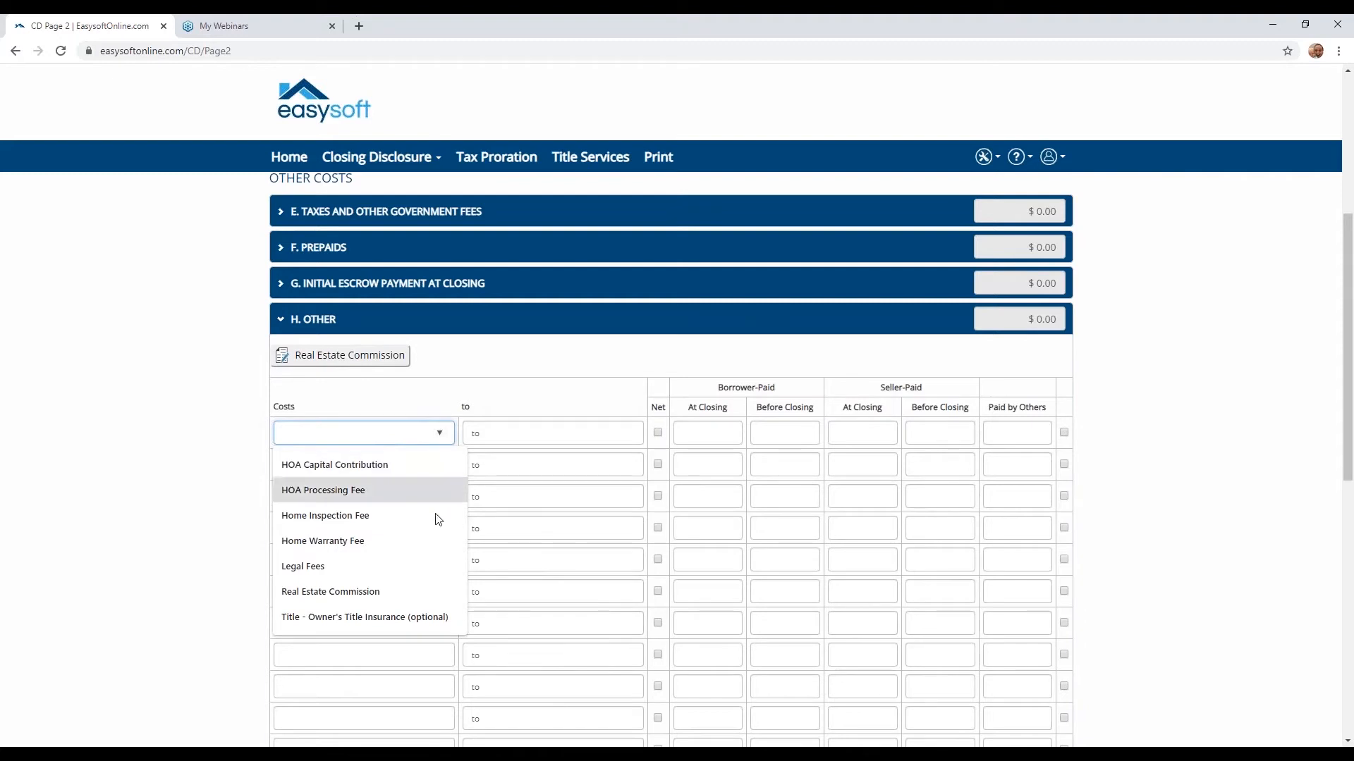
left_click(404, 568)
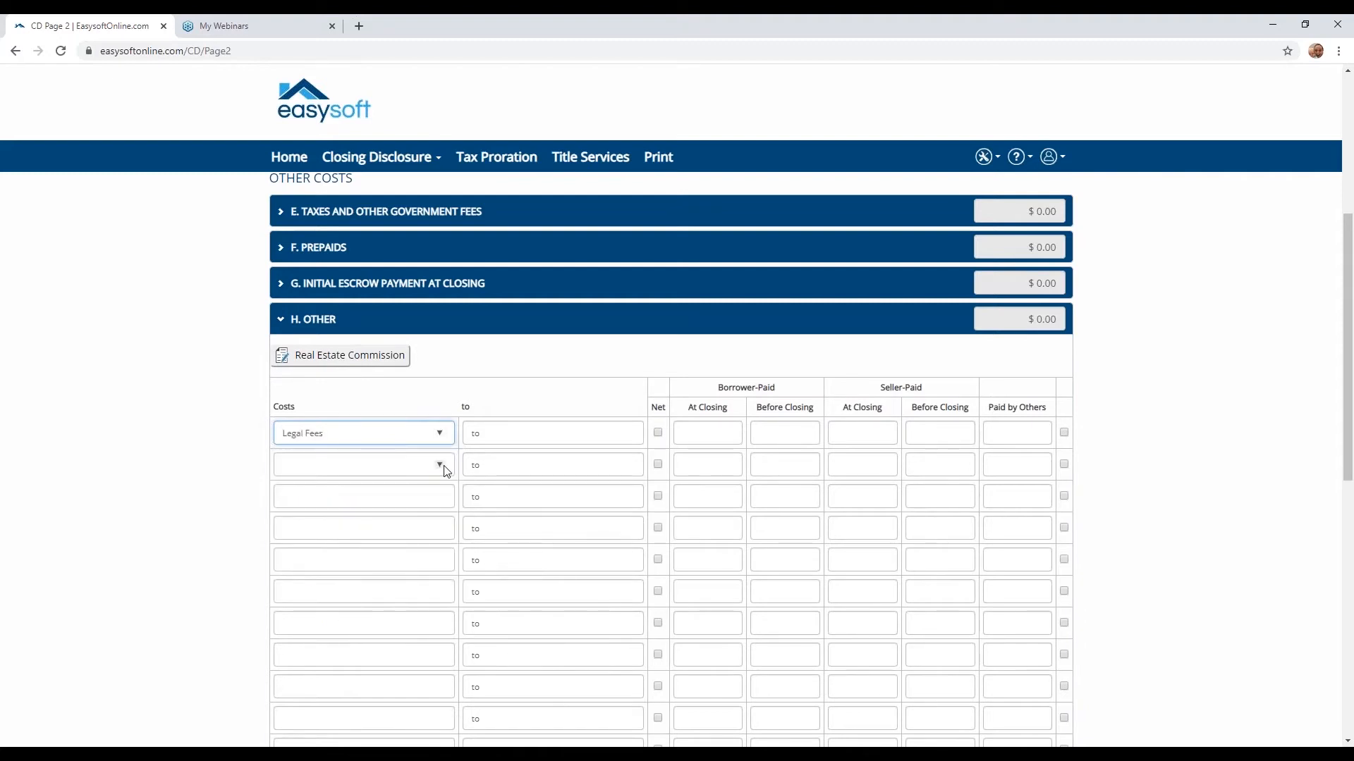
left_click(409, 469)
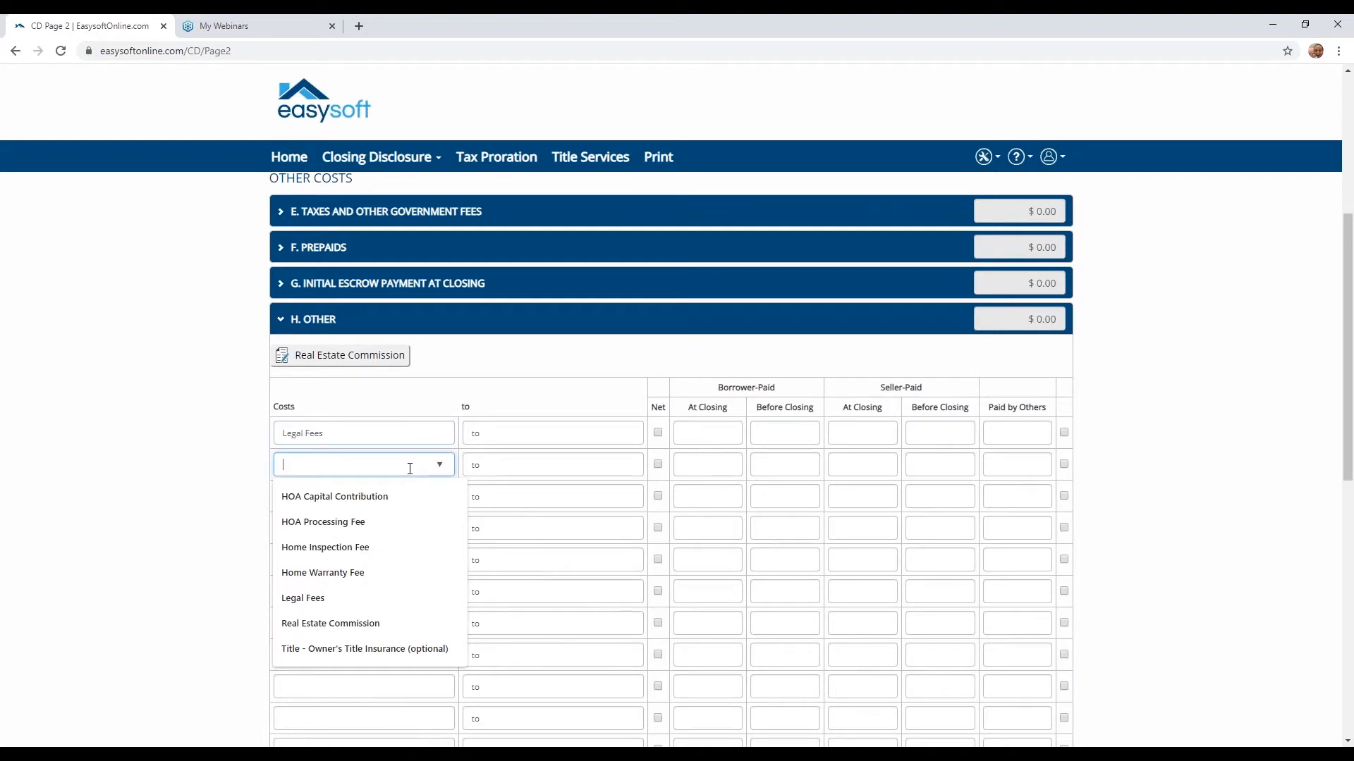
type("Broker Commission")
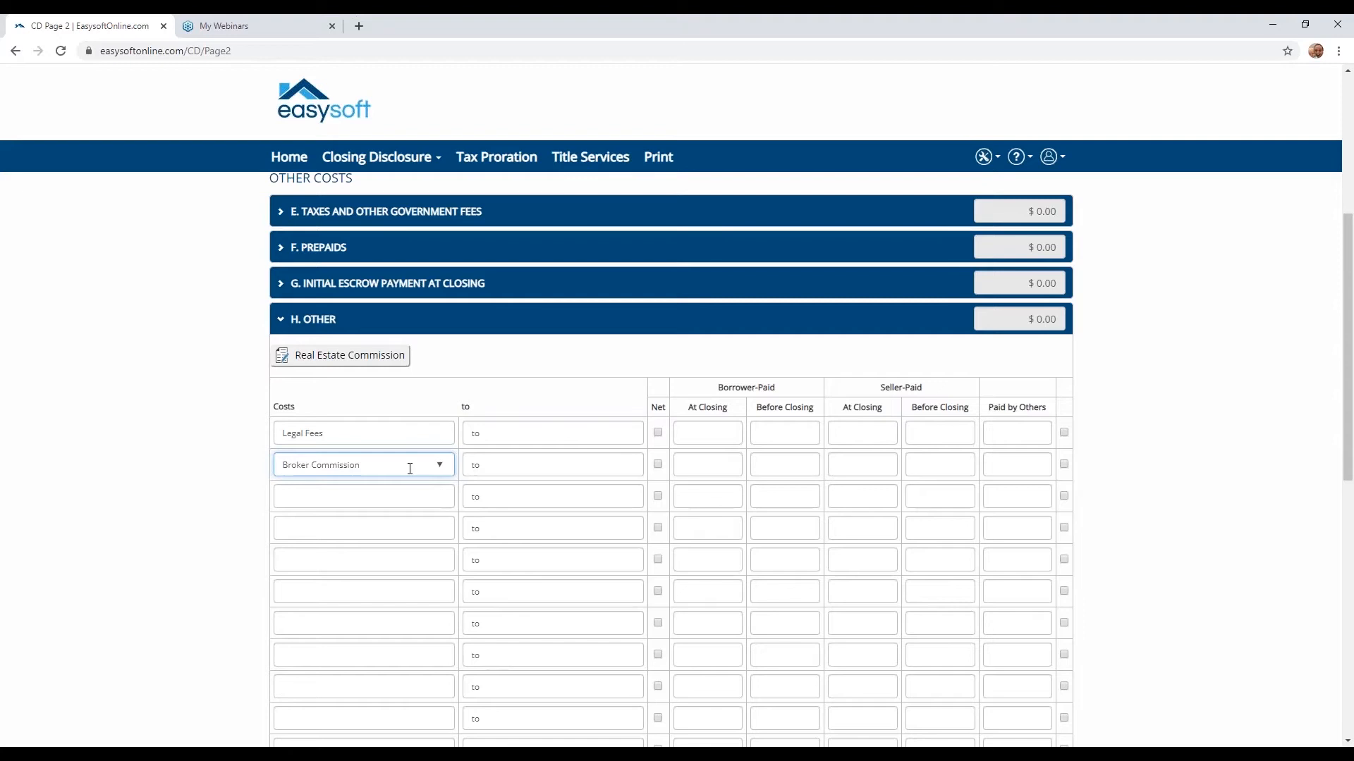
- Add Title - Owner's Title Insurance (optional) in the third row of Other and collapse the section
left_click(439, 496)
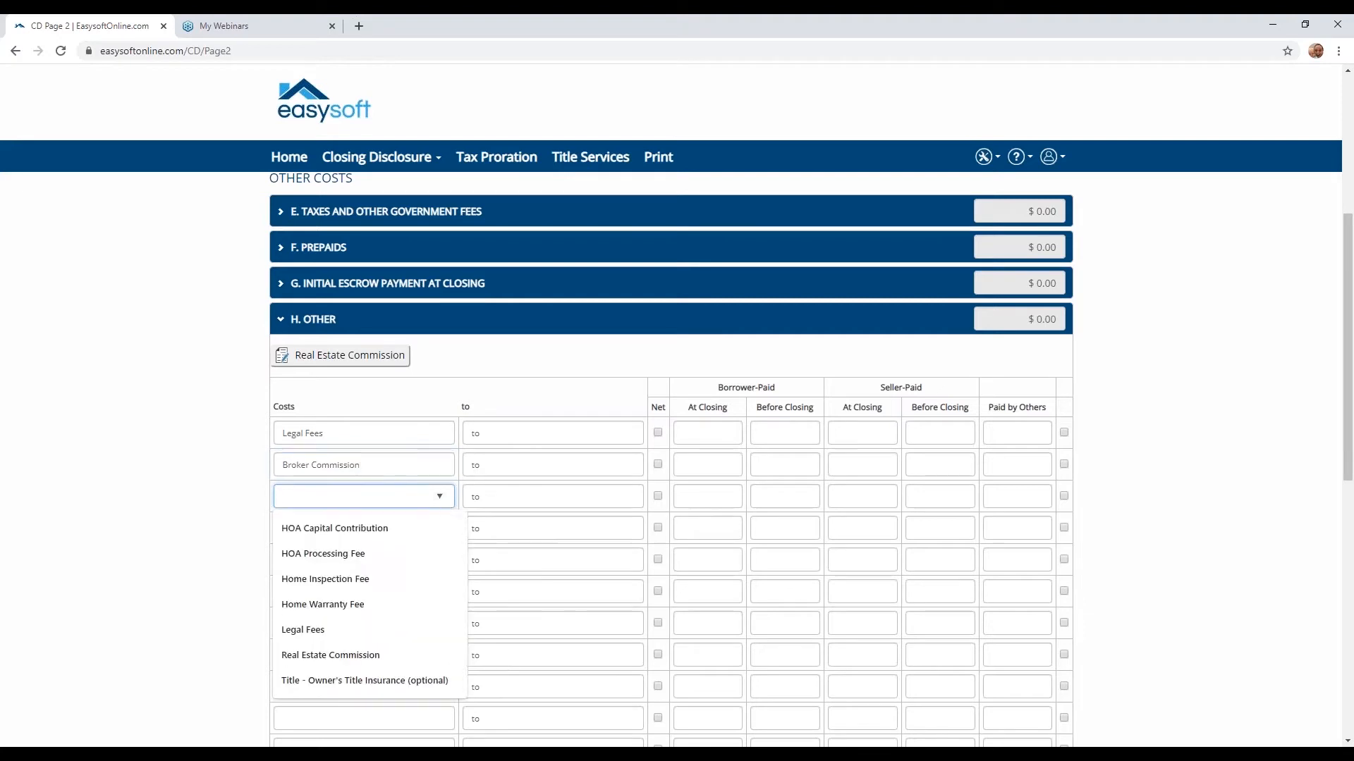
left_click(393, 681)
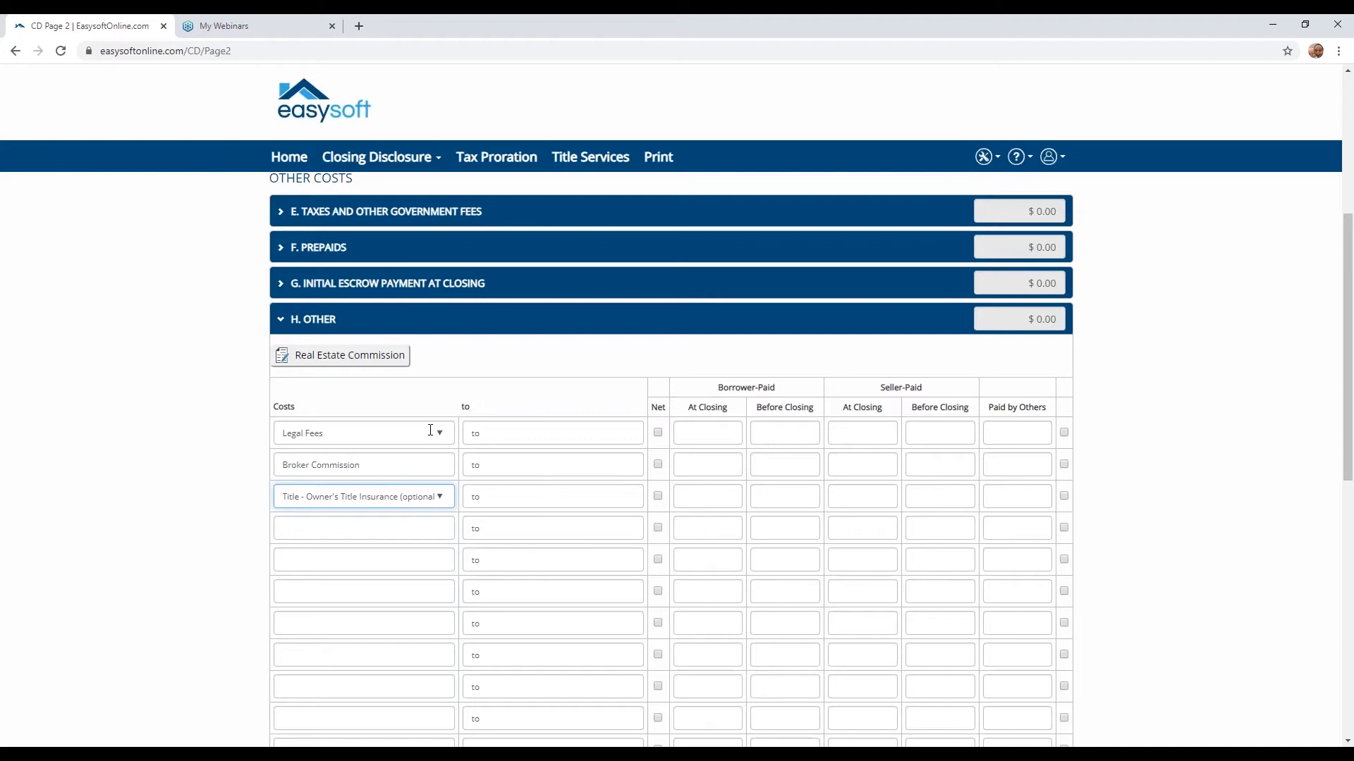
left_click(279, 320)
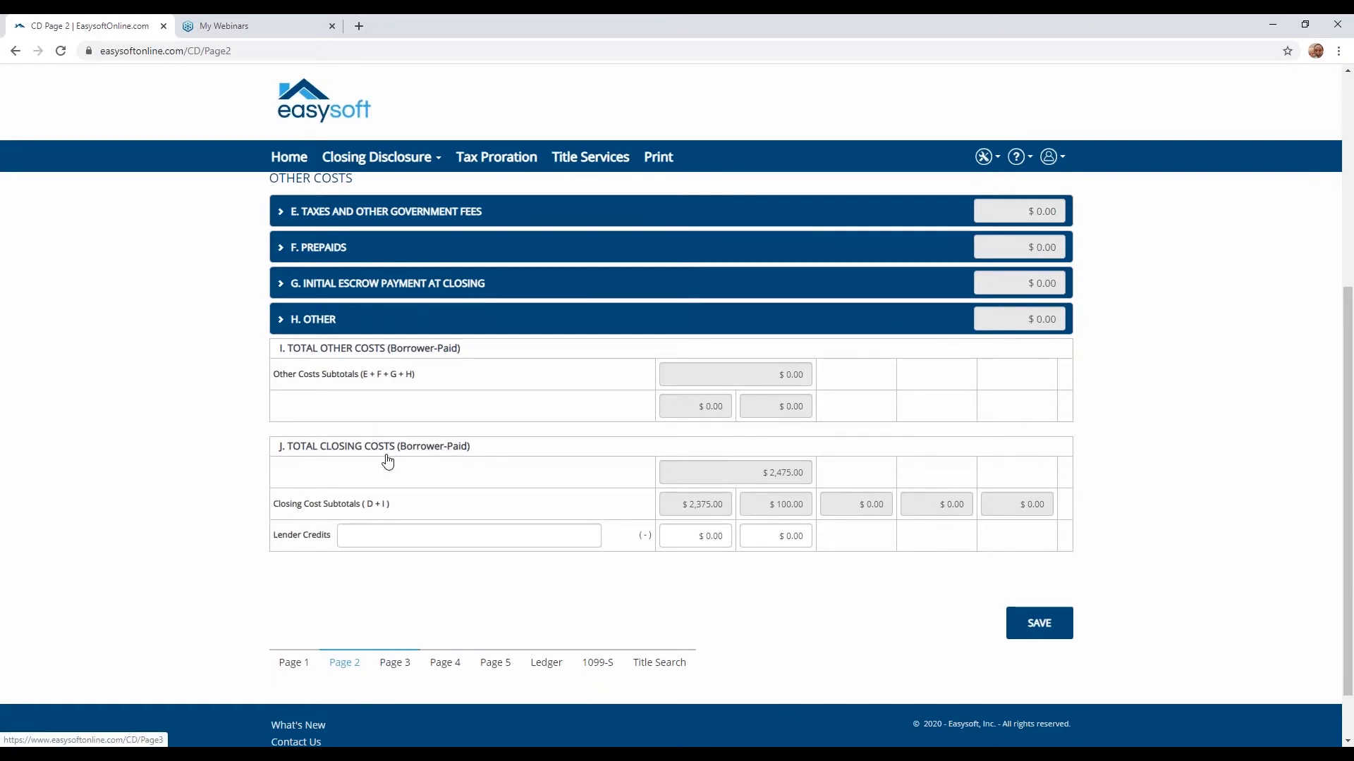
- Go through Page 3 to Page 4 and set the late payment terms to more than 15 days with a $50 late fee
left_click(406, 670)
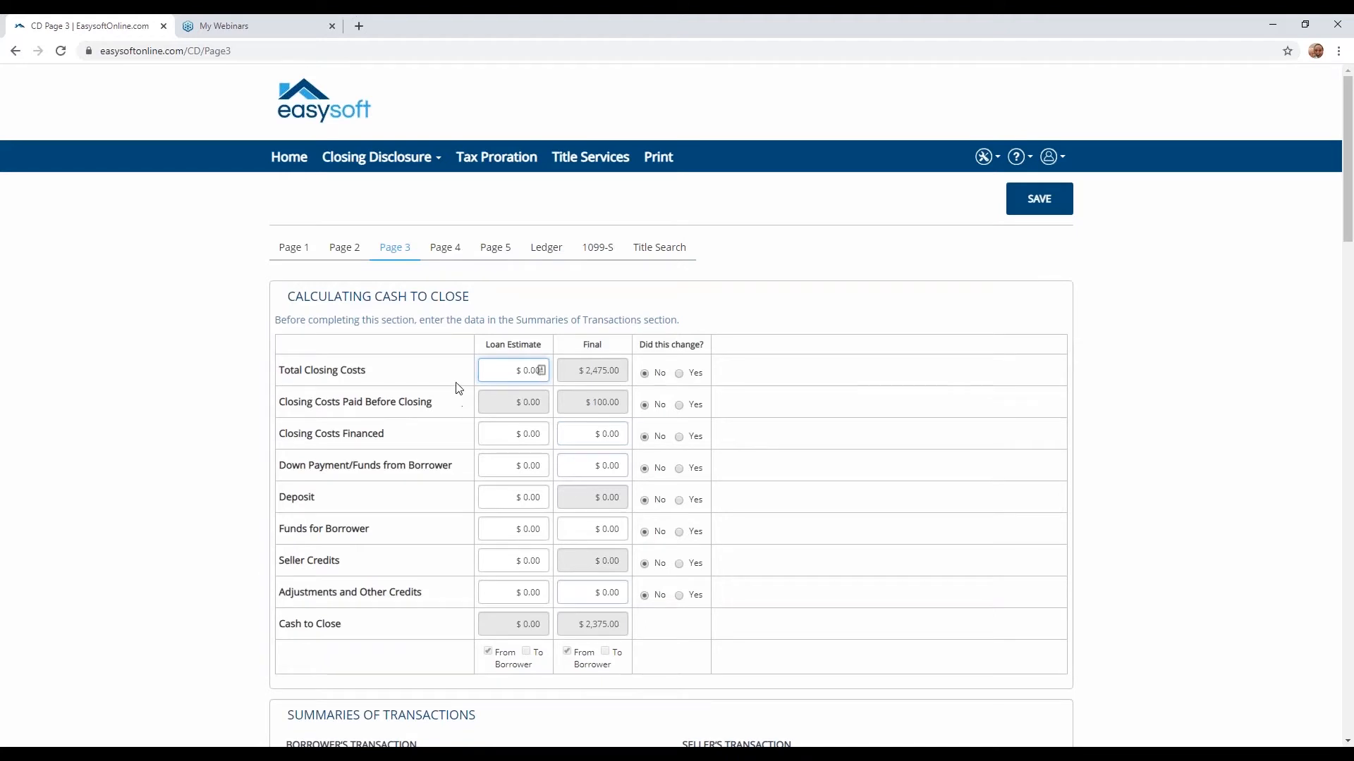
left_click(445, 248)
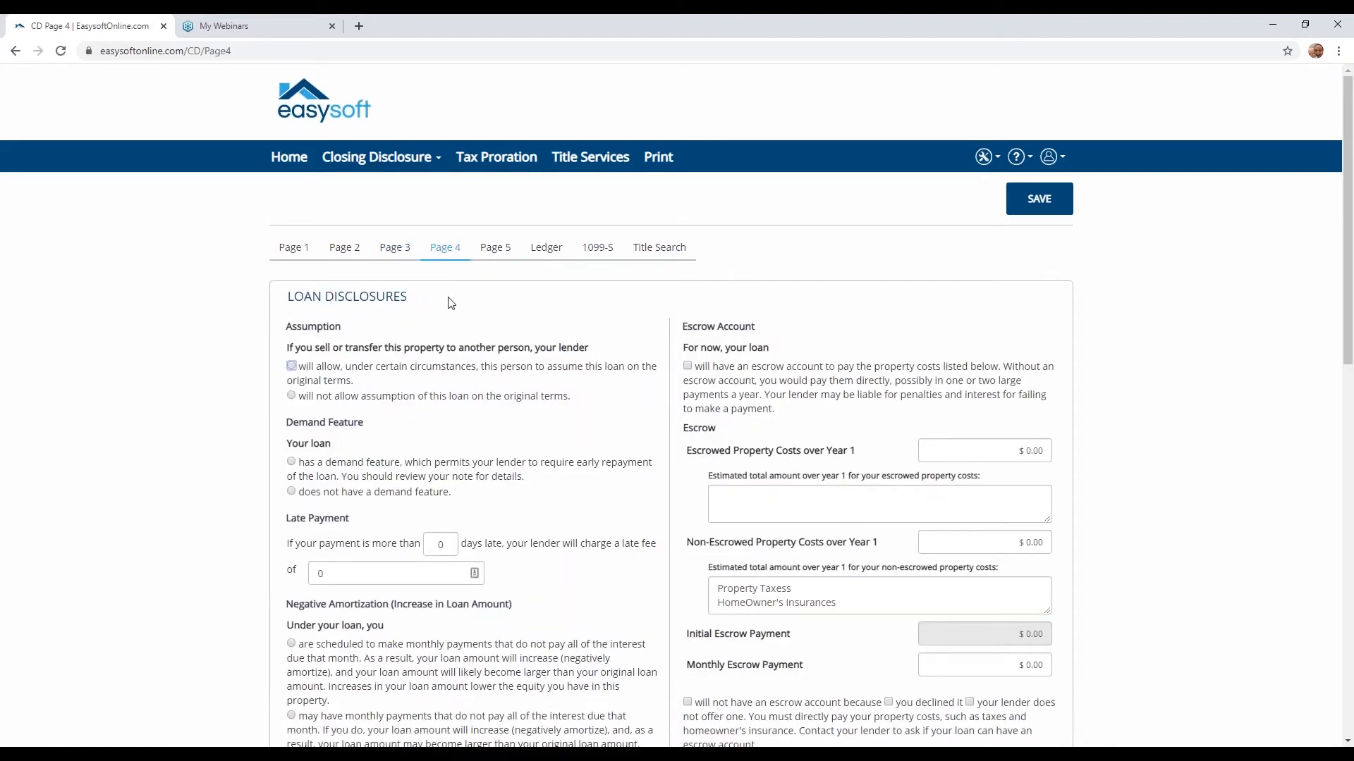
scroll(446, 303, "down", 1)
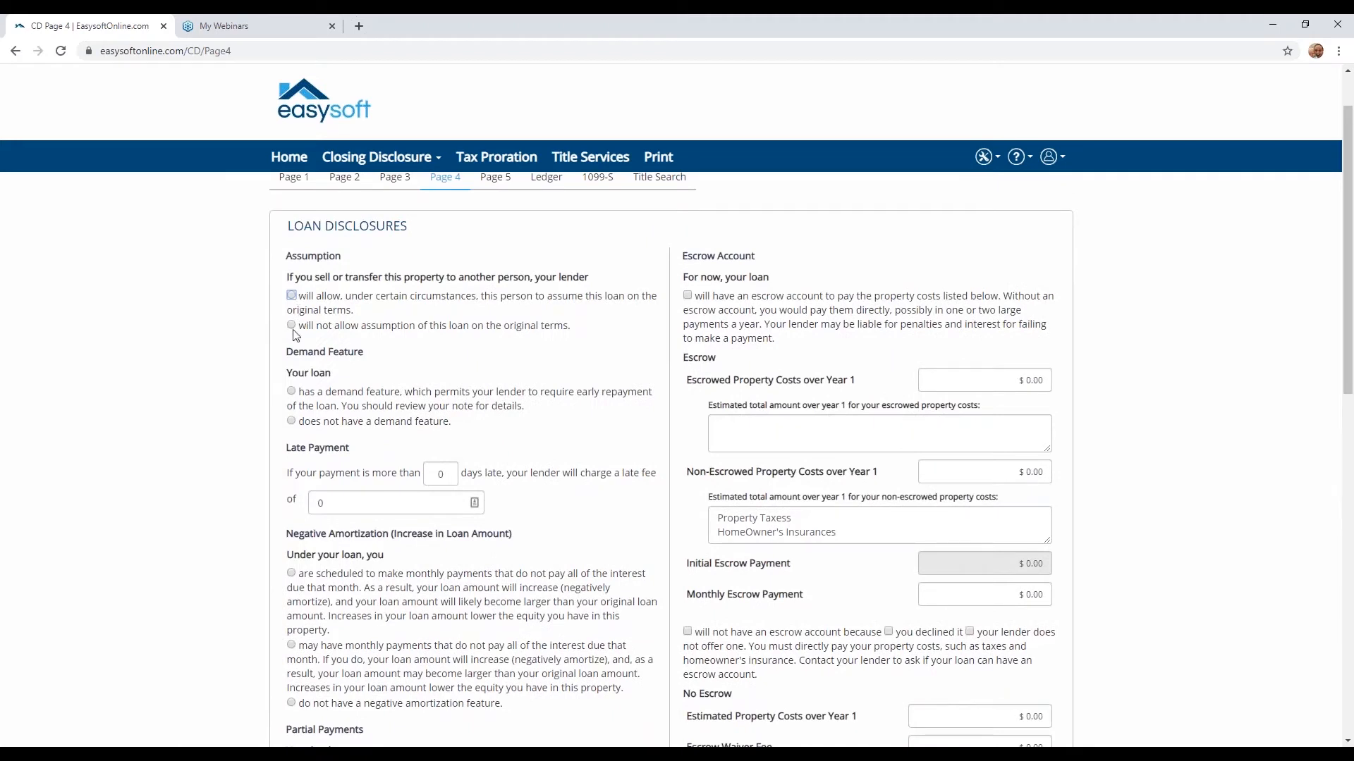
scroll(316, 454, "down", 1)
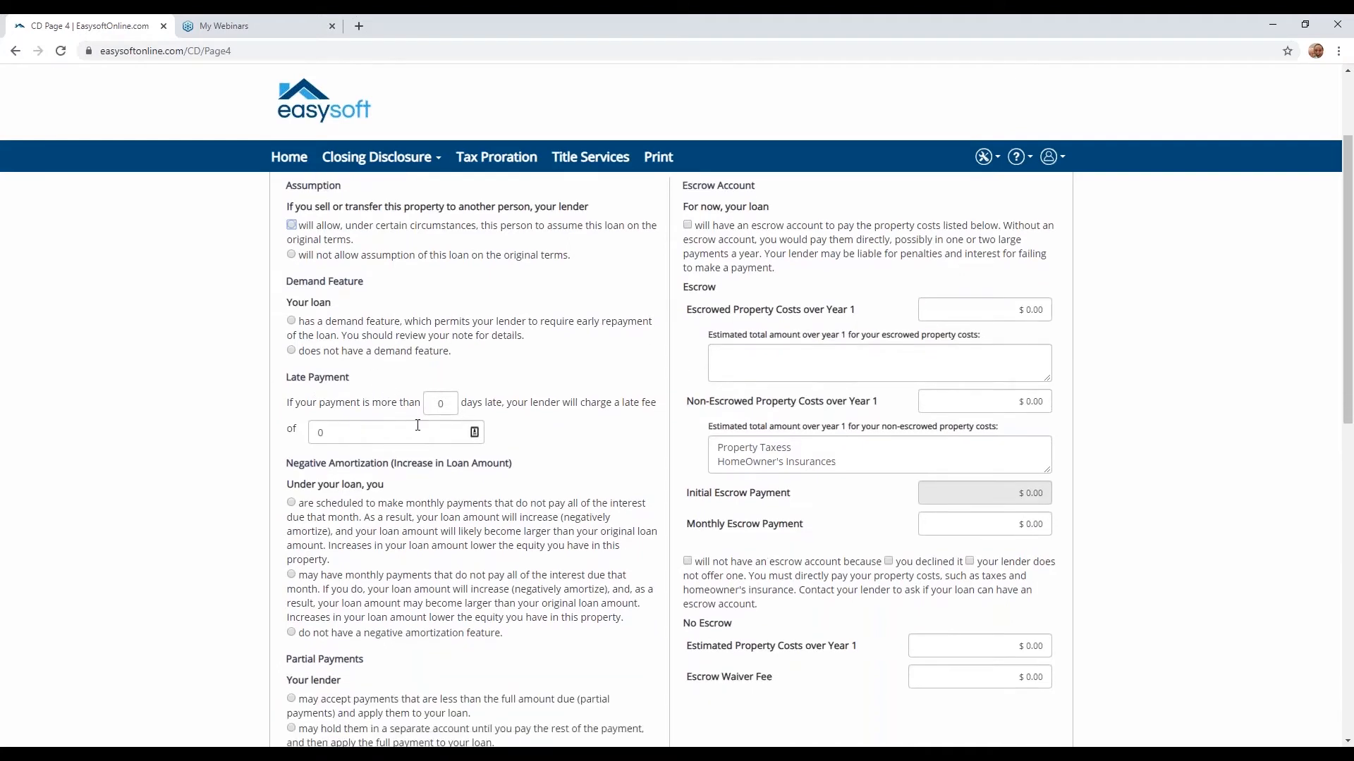
double_click(455, 407)
type("15")
double_click(321, 433)
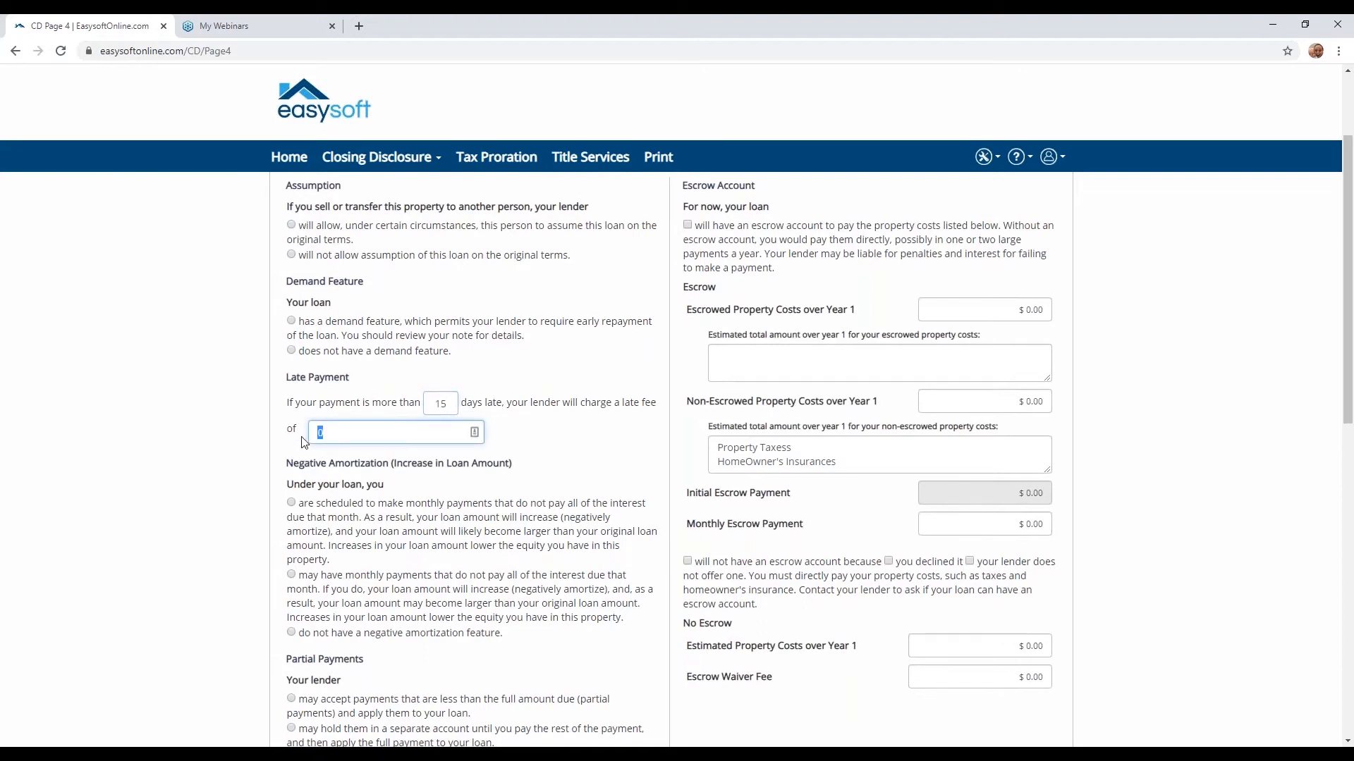
type("50")
key("Tab")
- On Page 5, enable printing the appraisal statement on the form and save the template
scroll(363, 426, "down", 2)
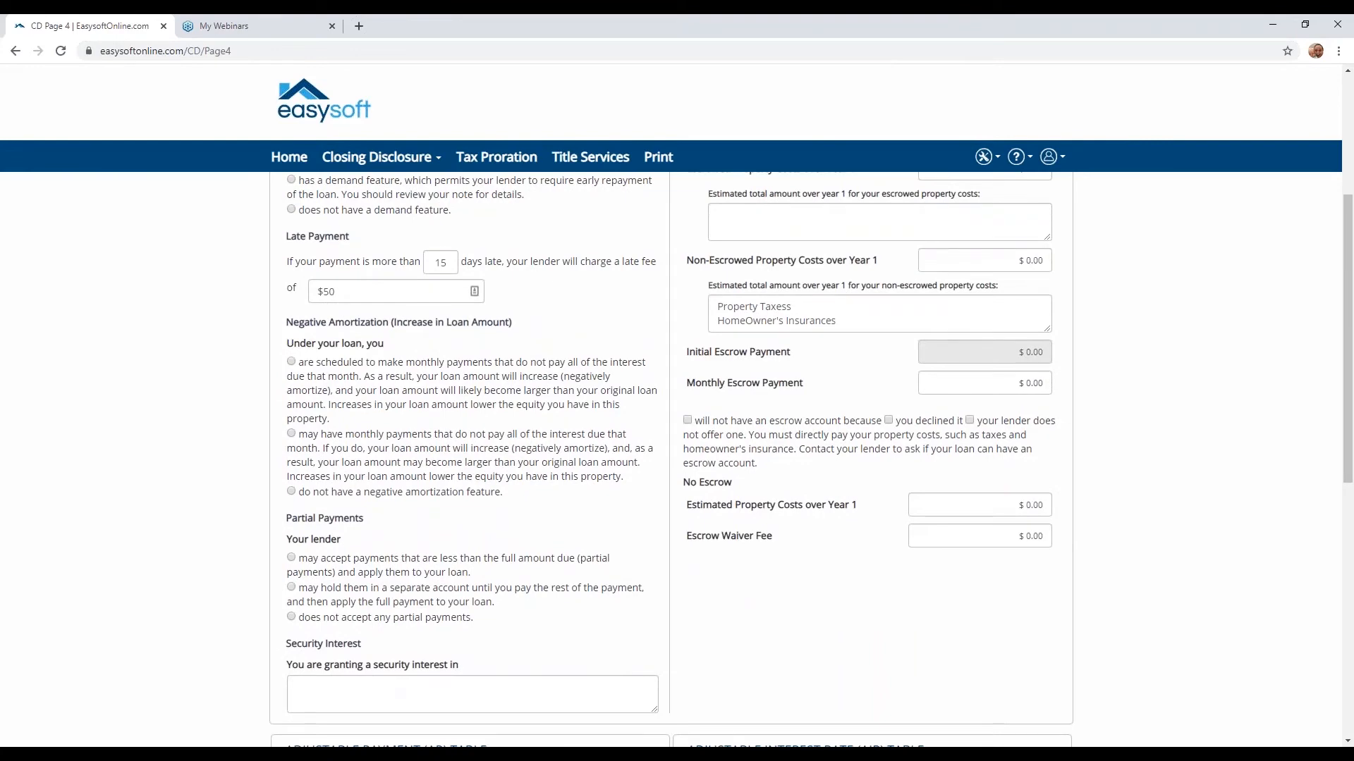
scroll(342, 417, "down", 5)
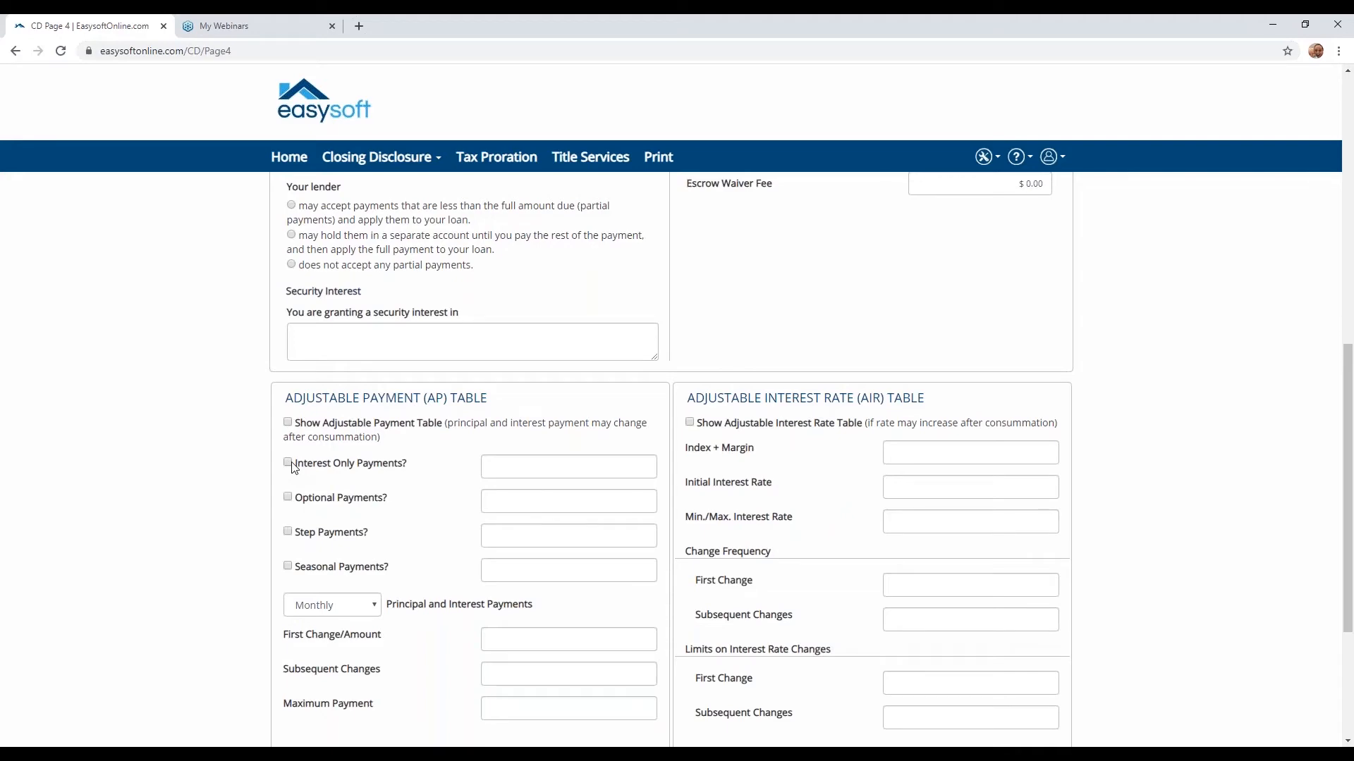
scroll(293, 469, "down", 3)
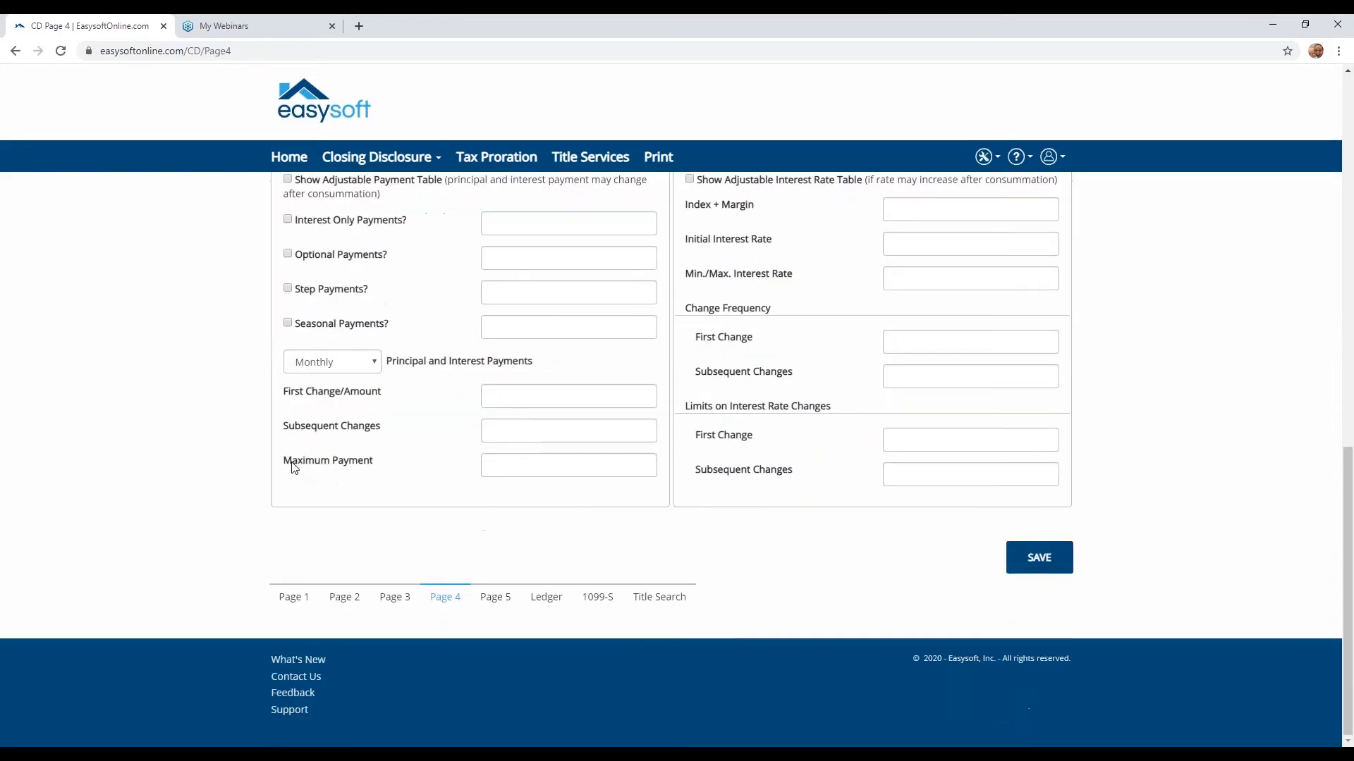
left_click(481, 604)
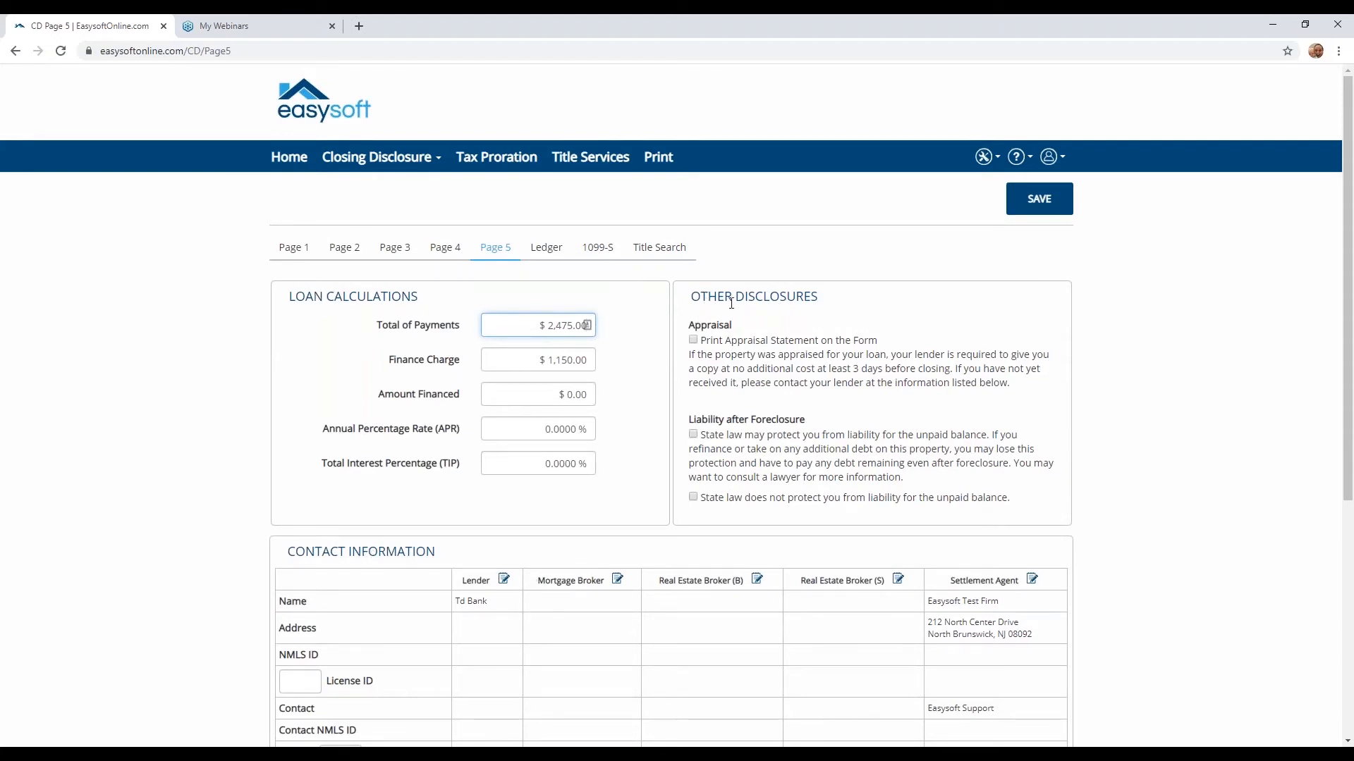
left_click(694, 345)
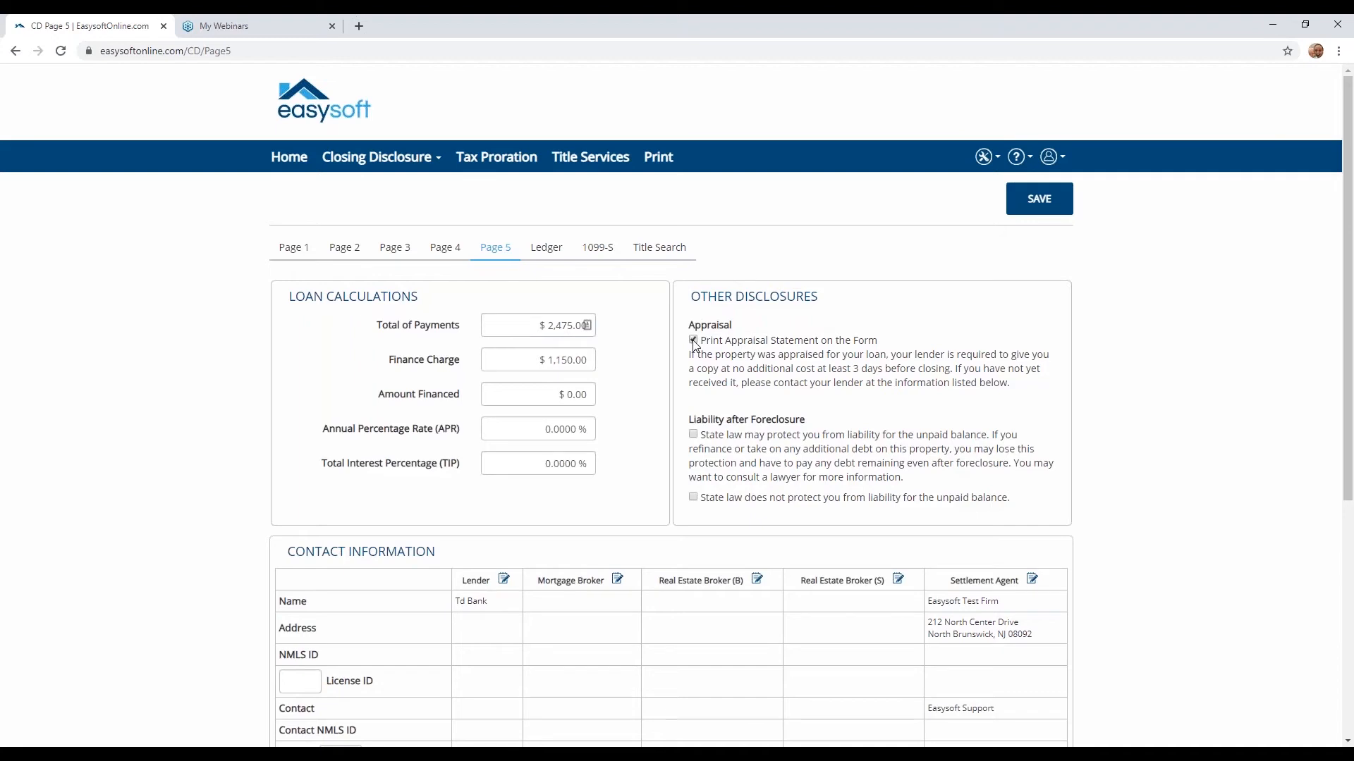
scroll(681, 416, "down", 4)
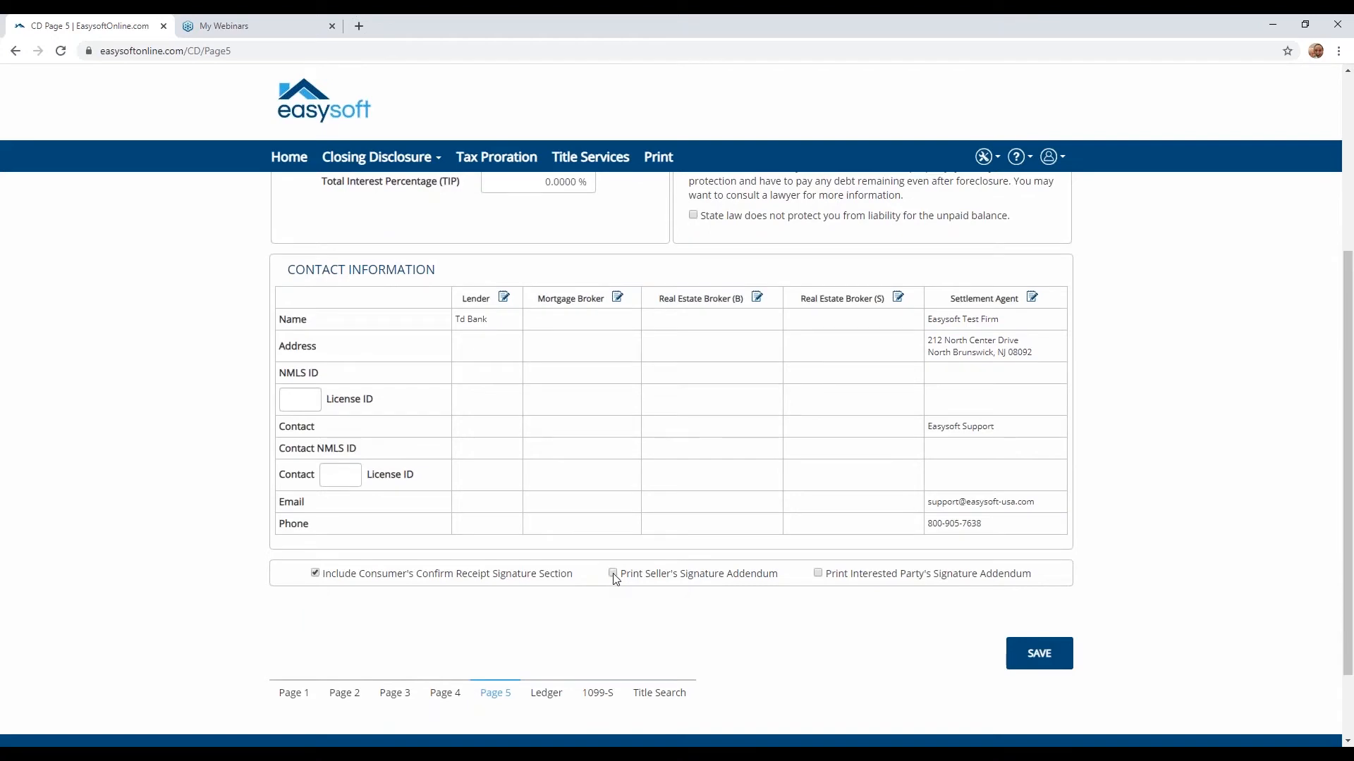
left_click(1032, 663)
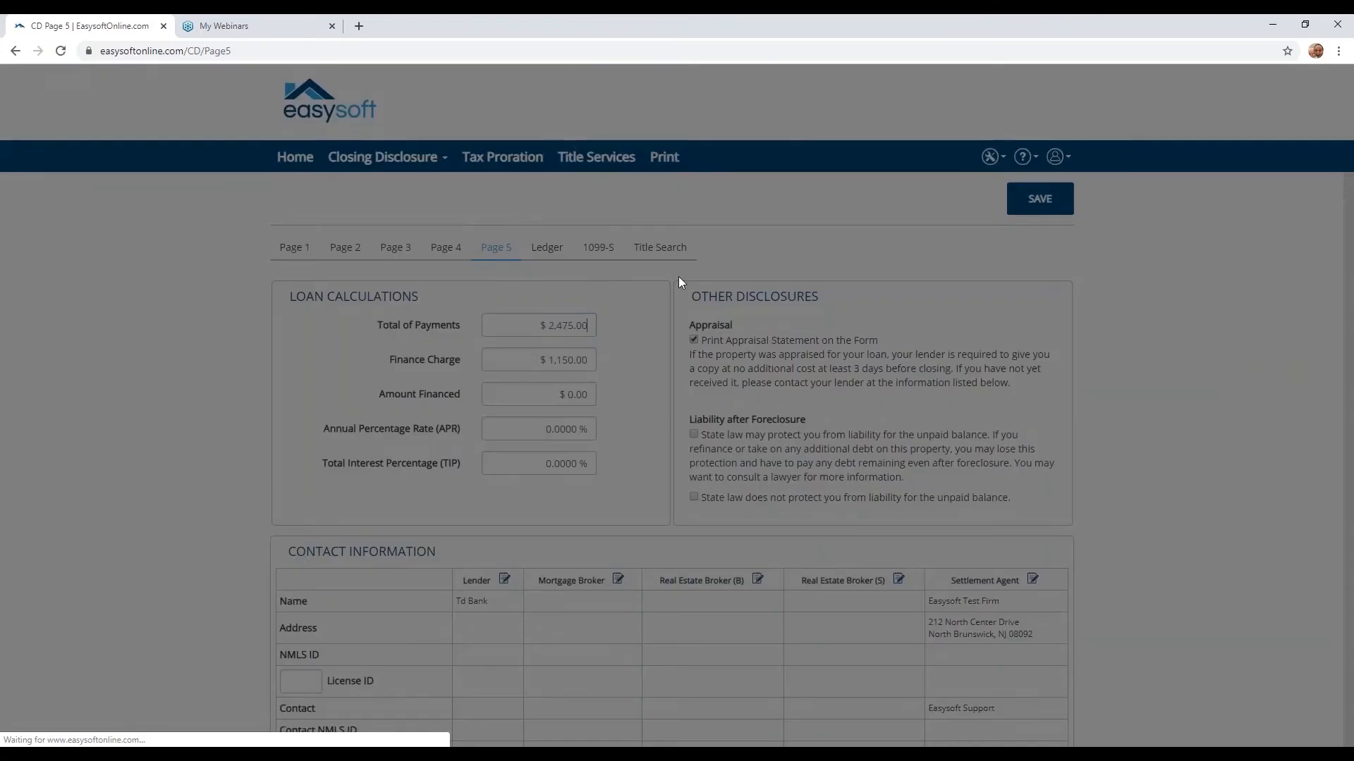
left_click(671, 148)
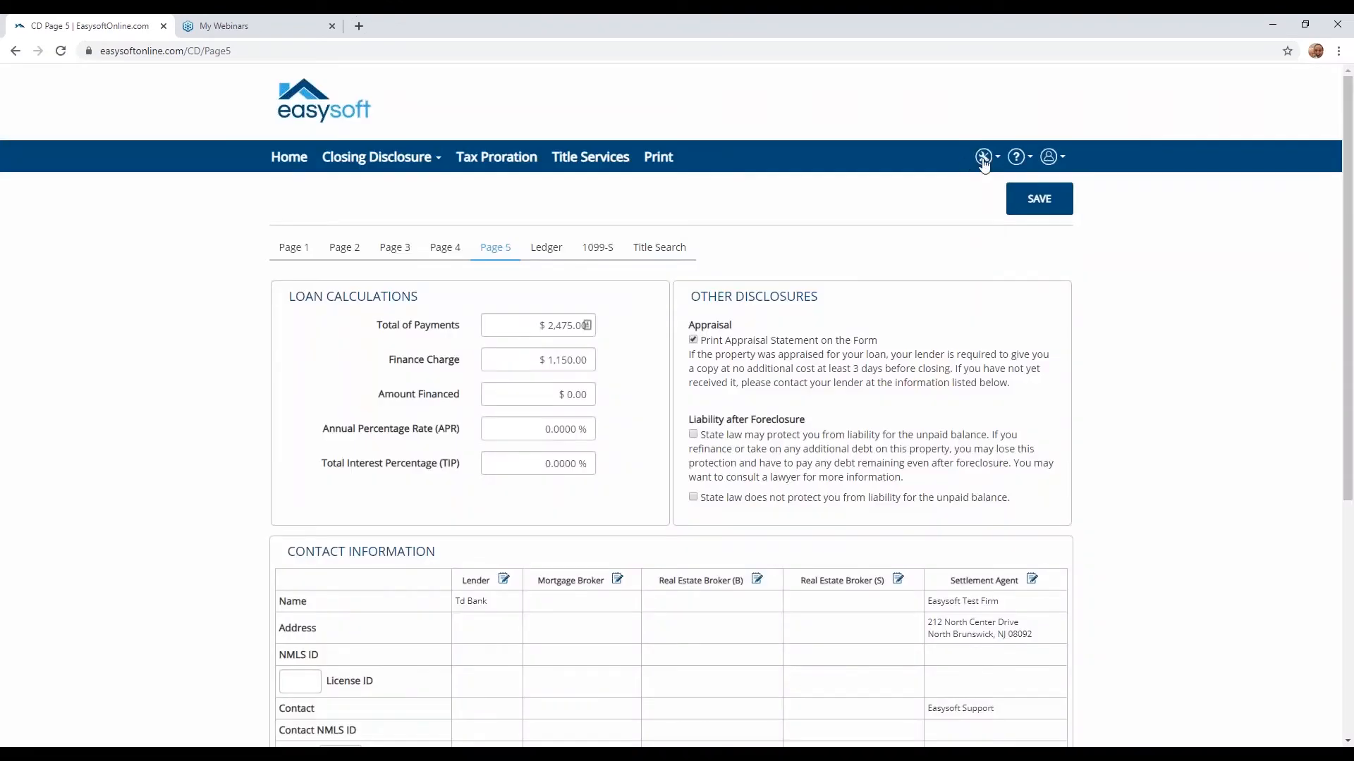
- Open the Closing Templates list to check for the Lender CD template
left_click(984, 158)
left_click(898, 219)
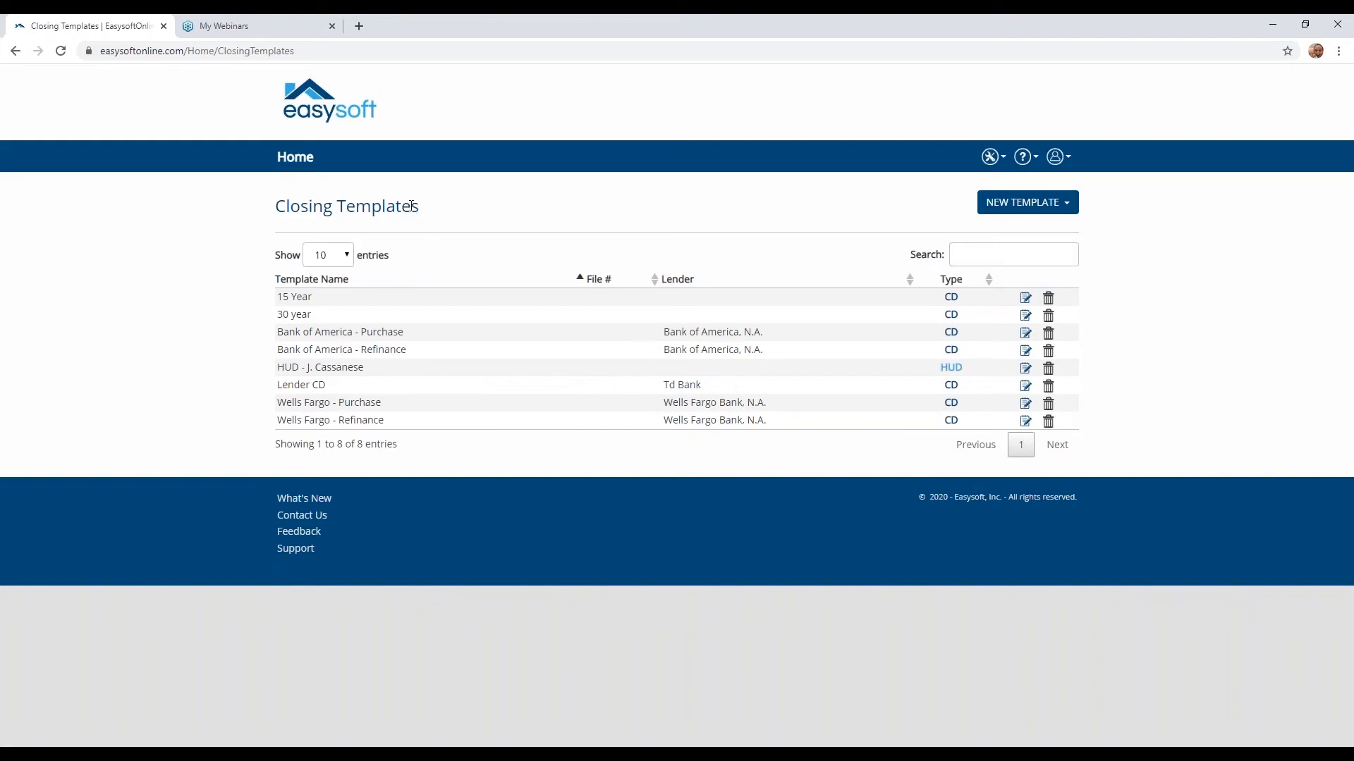
- Return to the closings list and create a new closing from the Lender CD template
left_click(297, 160)
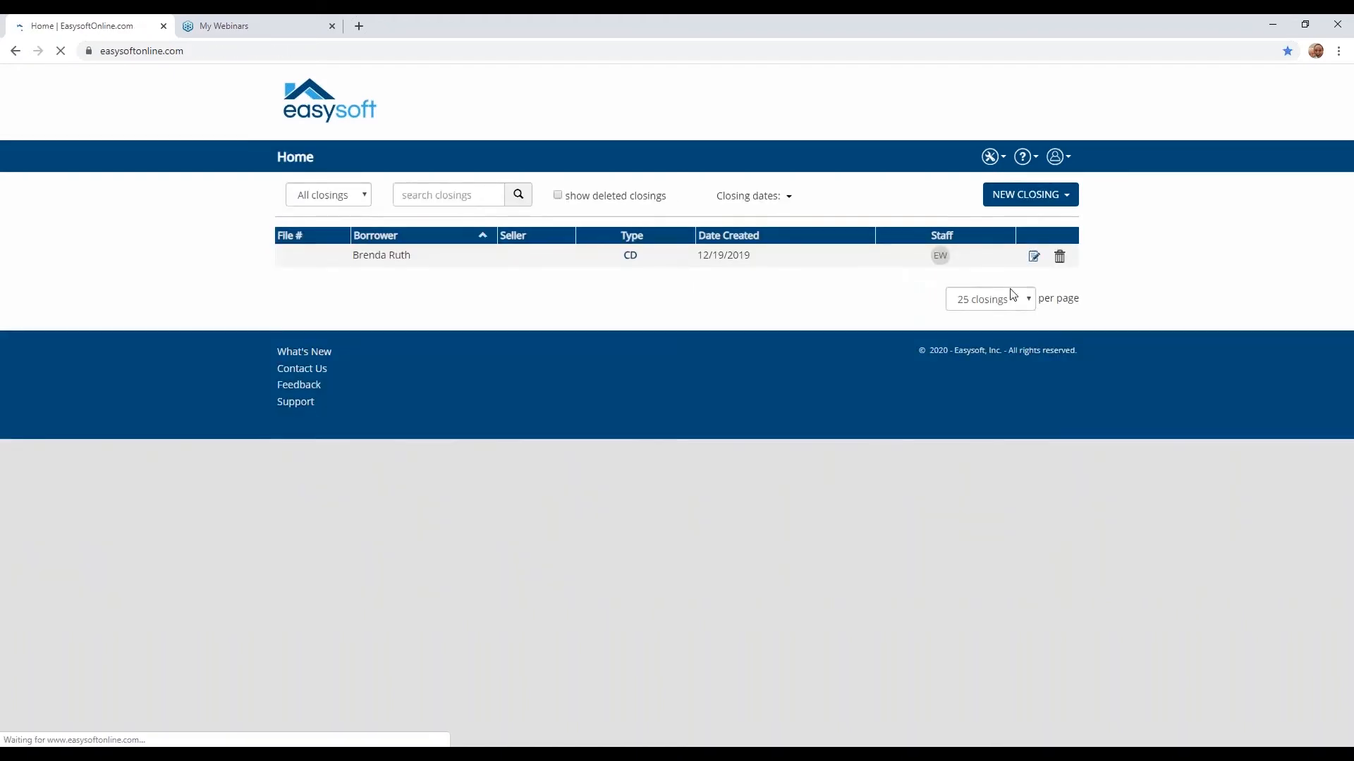
left_click(1023, 200)
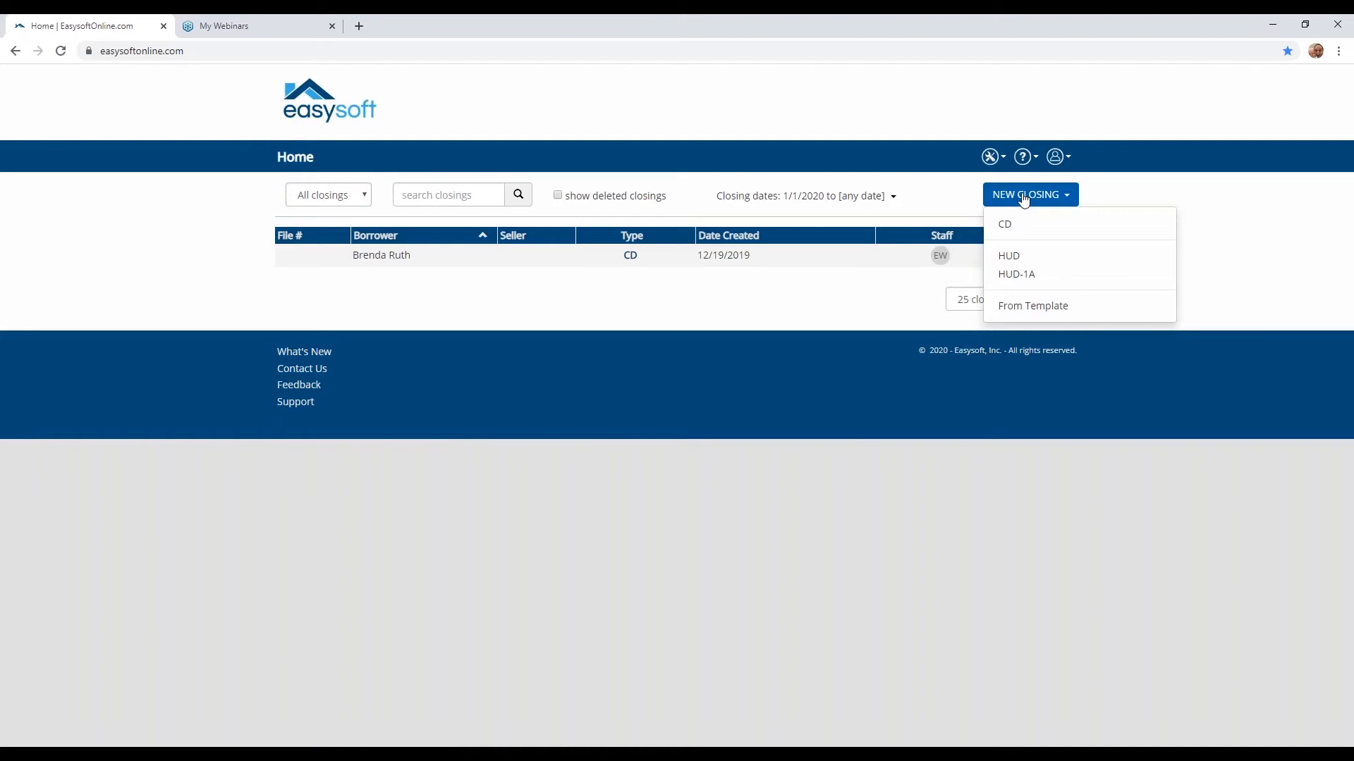
left_click(1020, 311)
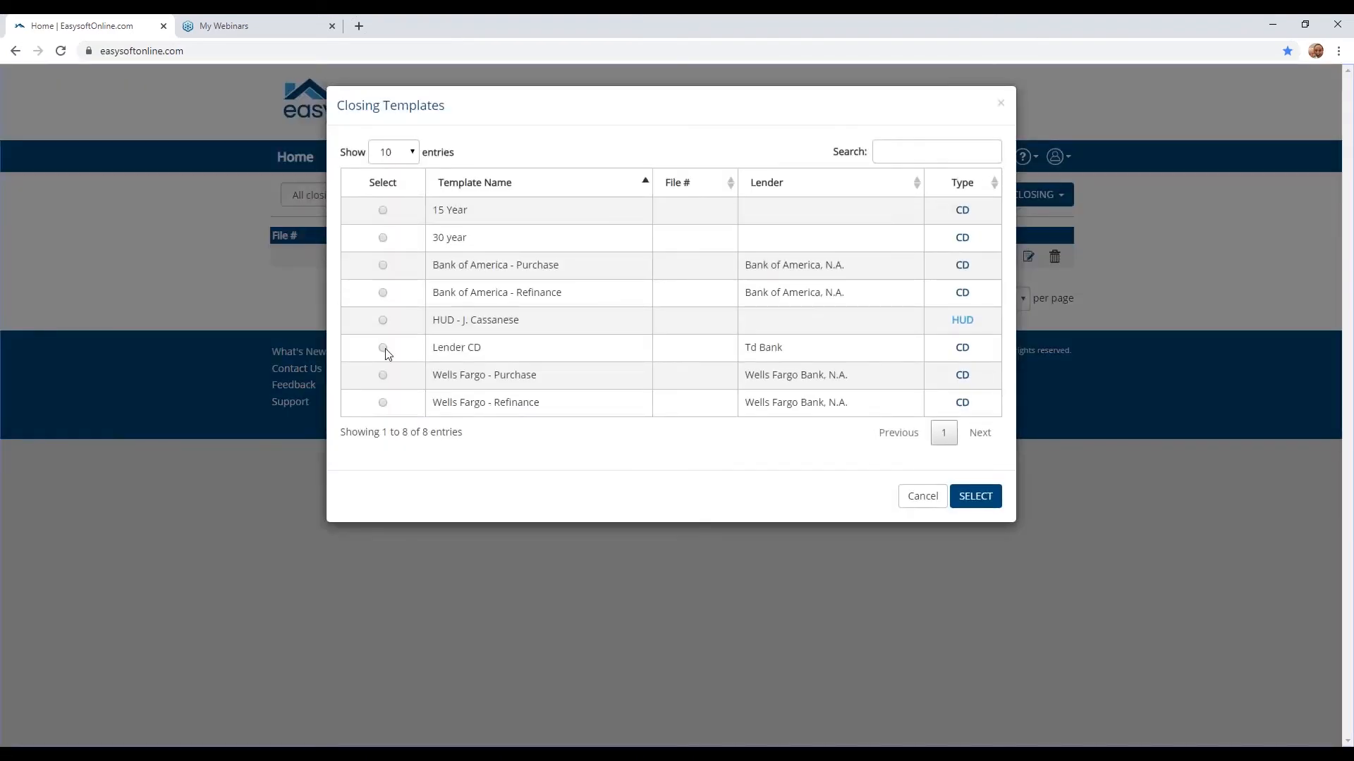
left_click(385, 348)
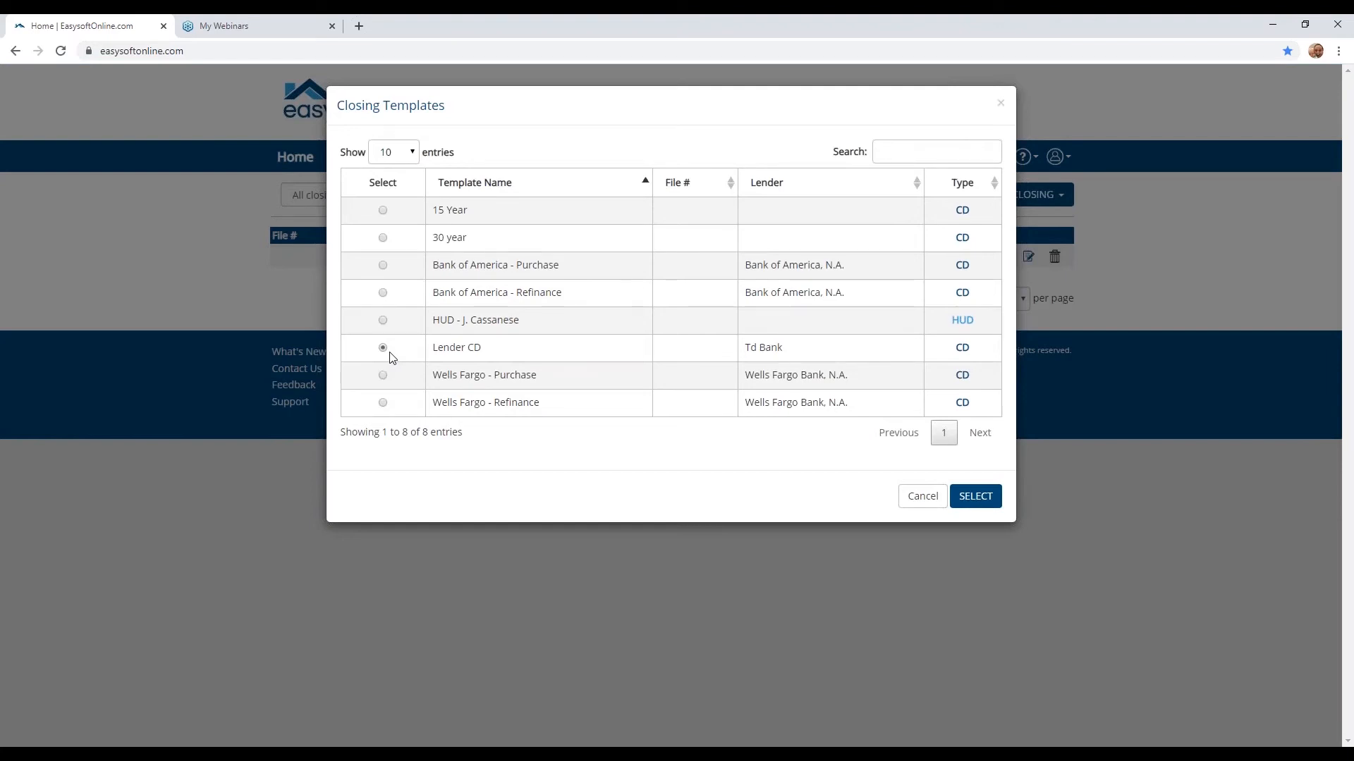
left_click(977, 497)
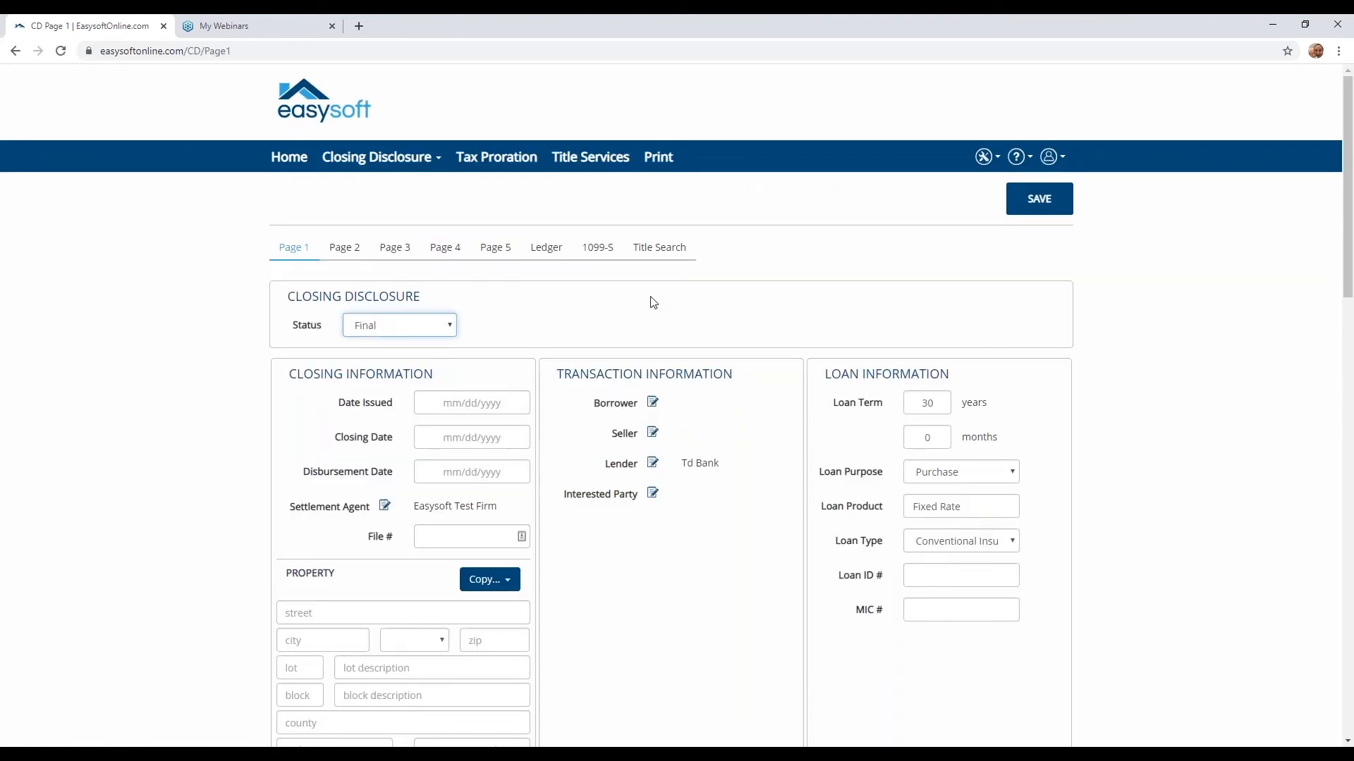
- Set the closing's Date Issued to 1/29/2020 and its Closing Date to 3/20/2020
left_click(456, 406)
left_click(504, 550)
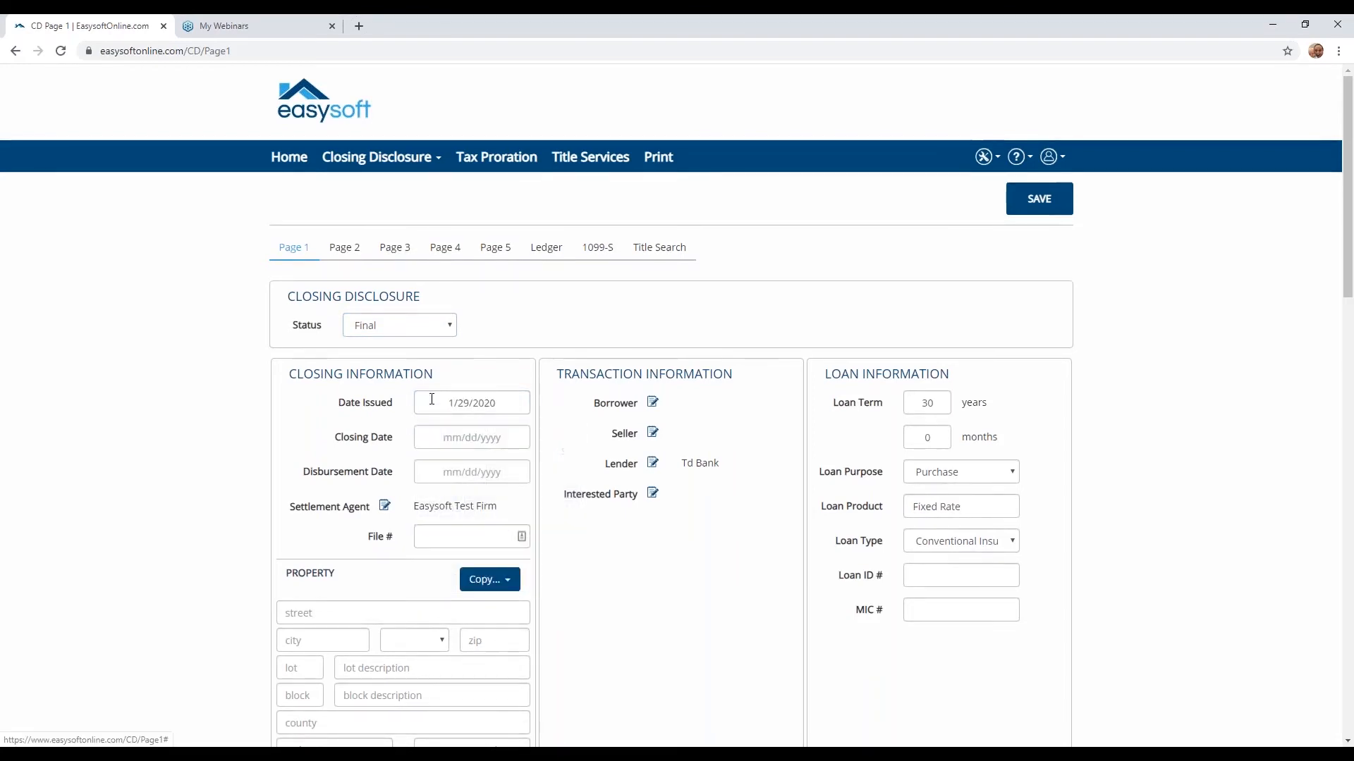
left_click(447, 439)
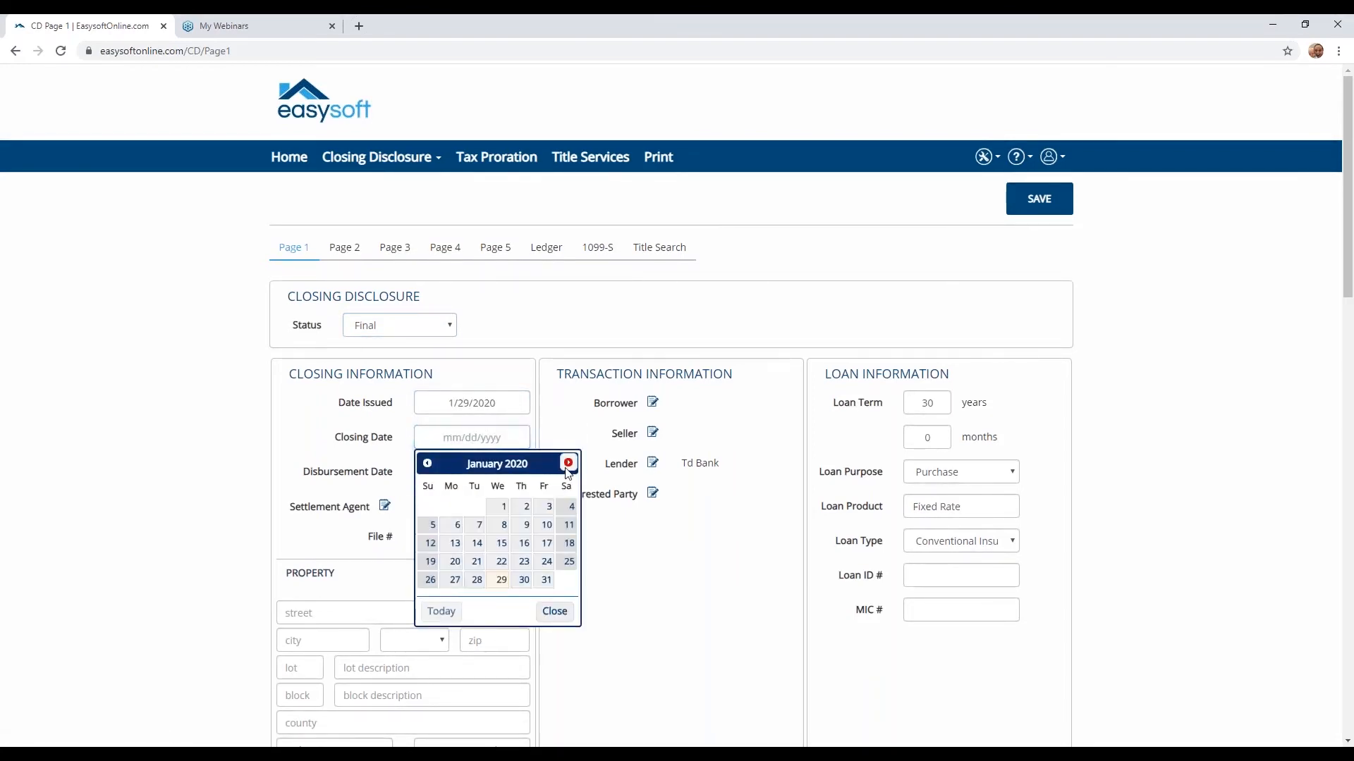
left_click(568, 463)
left_click(568, 463)
left_click(548, 541)
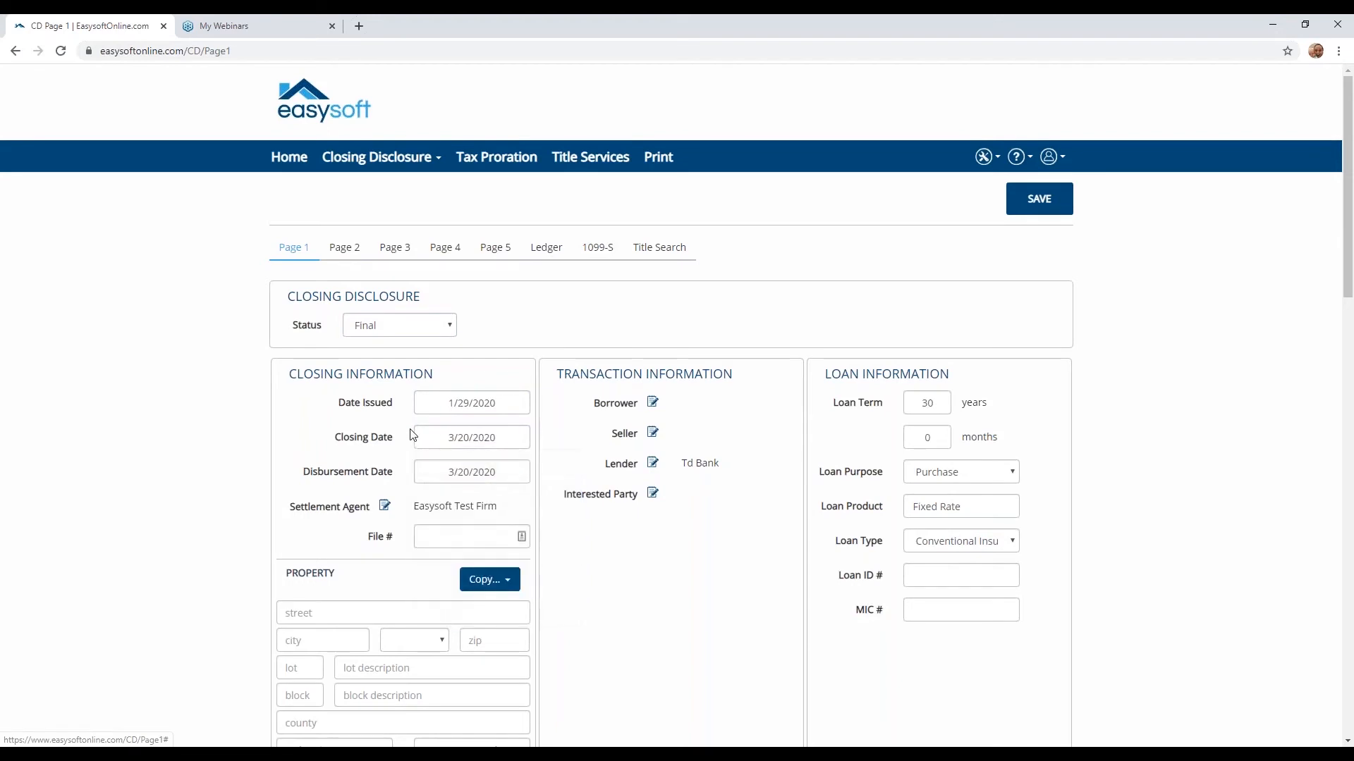
- Enter 52-3 as the closing's file number
left_click(455, 538)
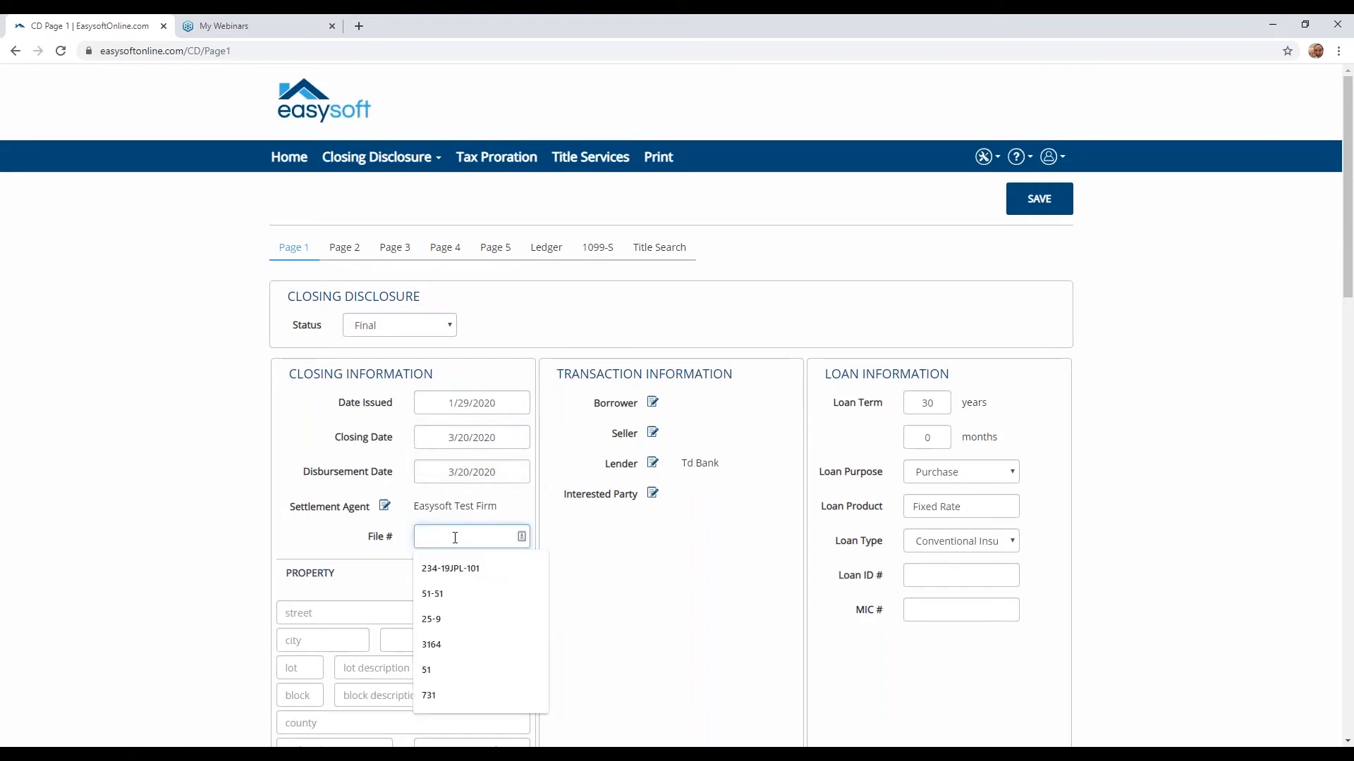
type("52")
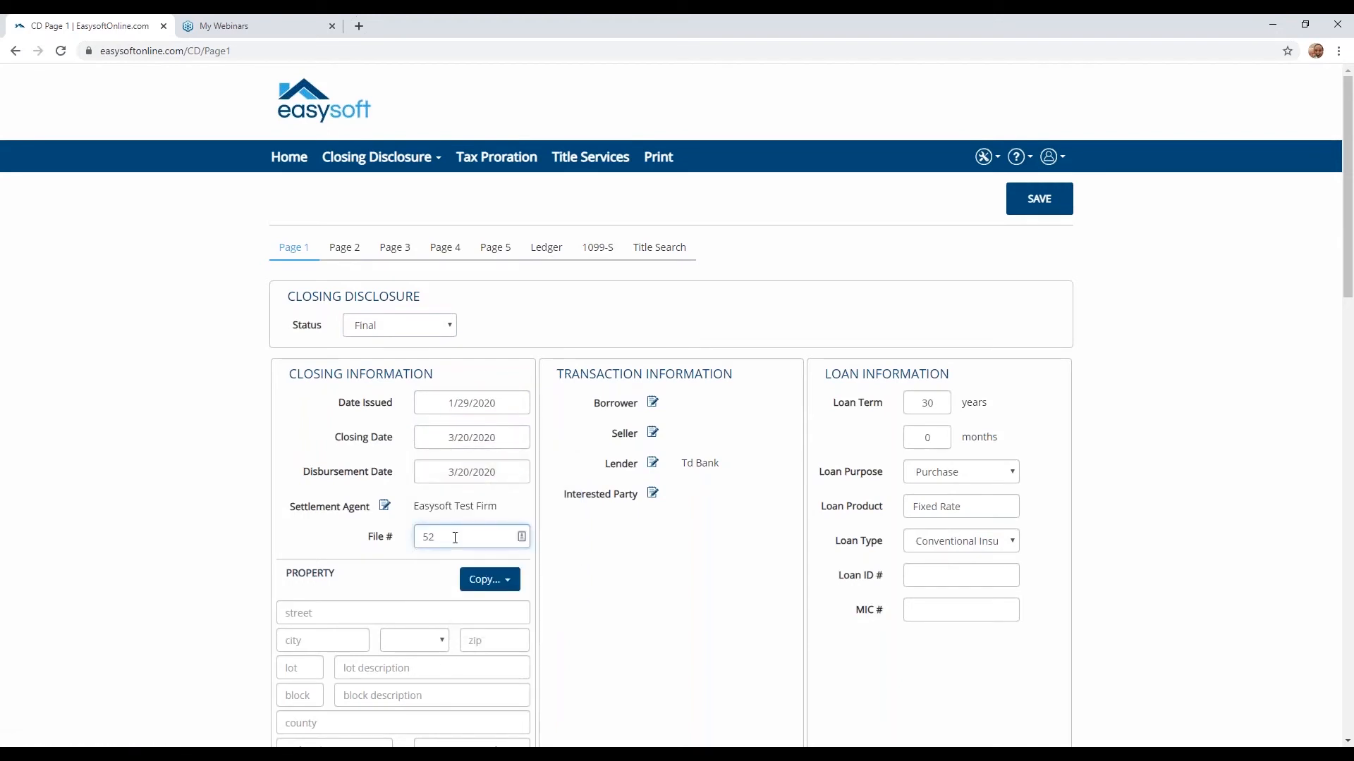
type("-3")
- In Loan Terms, set whether the Loan Amount can increase after closing to No
scroll(663, 455, "down", 2)
scroll(663, 455, "down", 1)
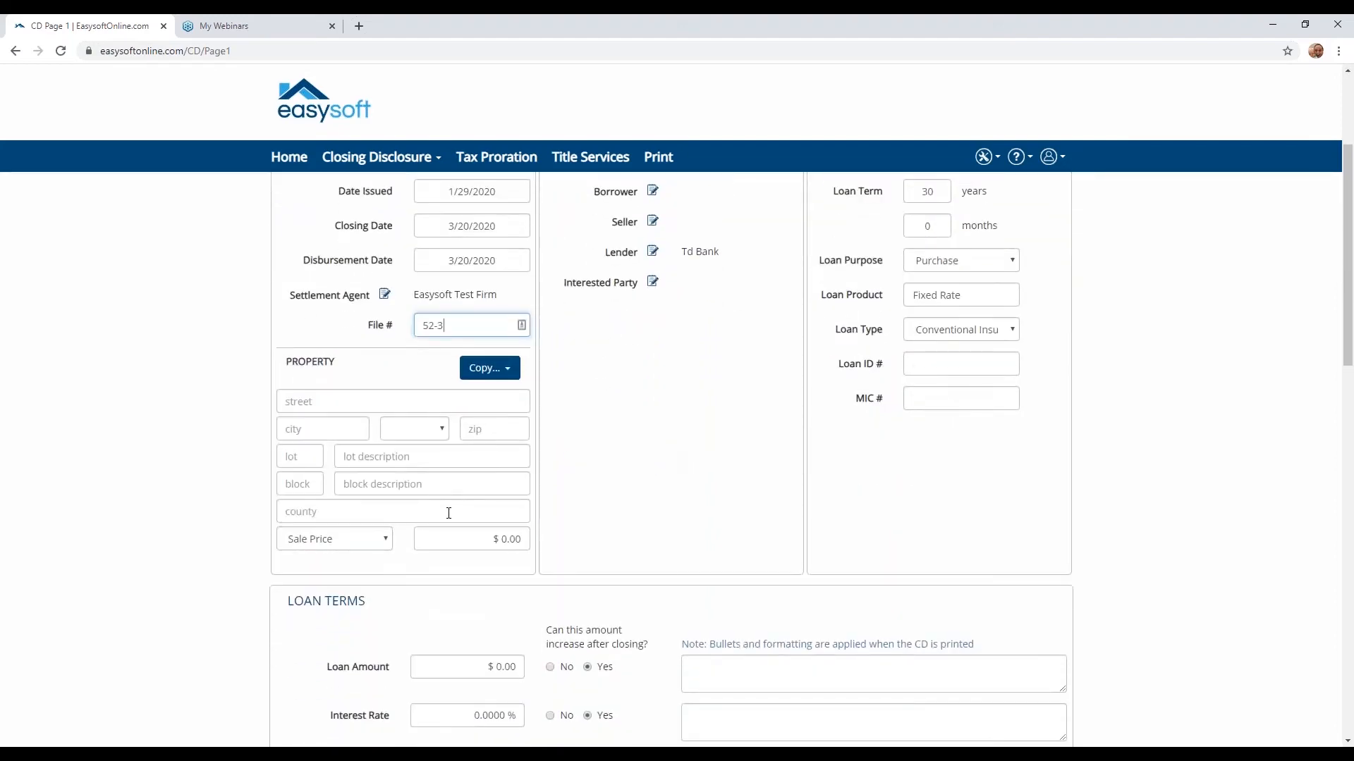
scroll(448, 512, "down", 2)
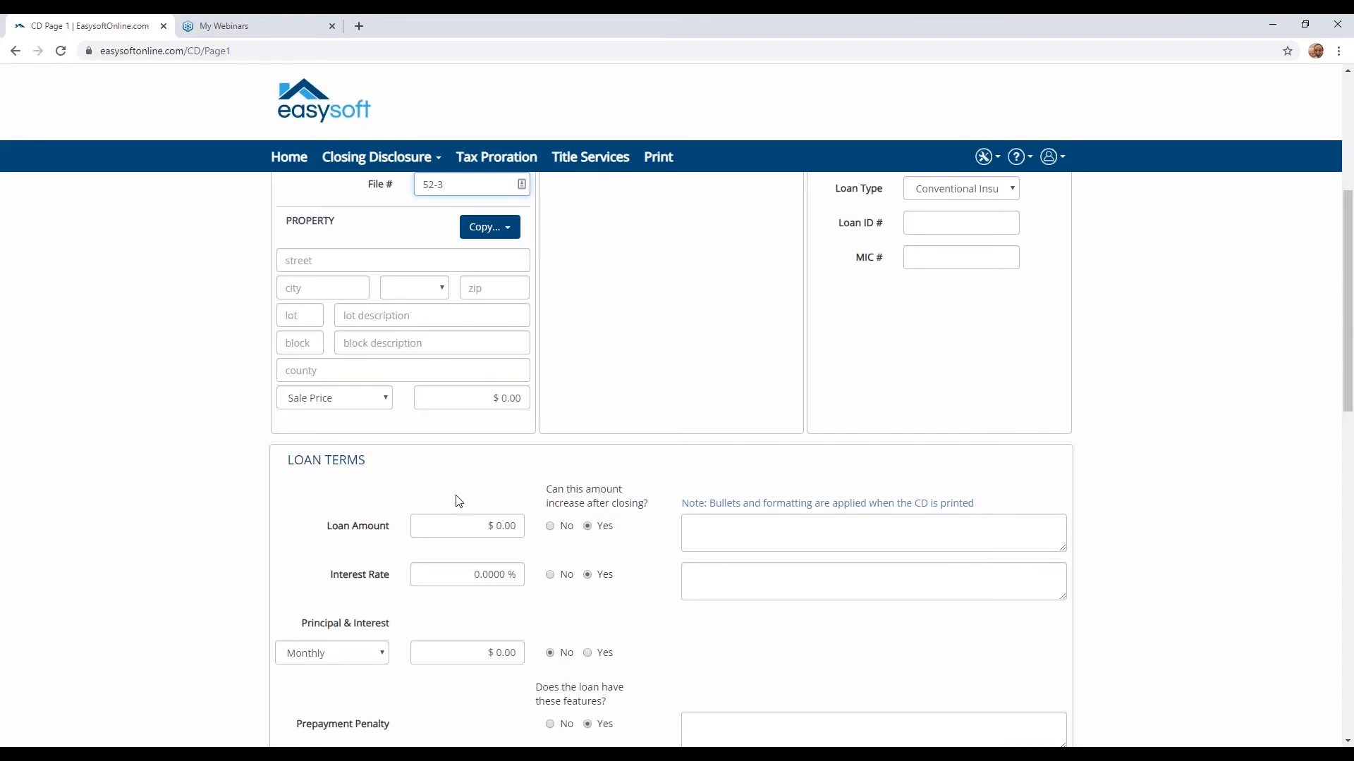
left_click(550, 526)
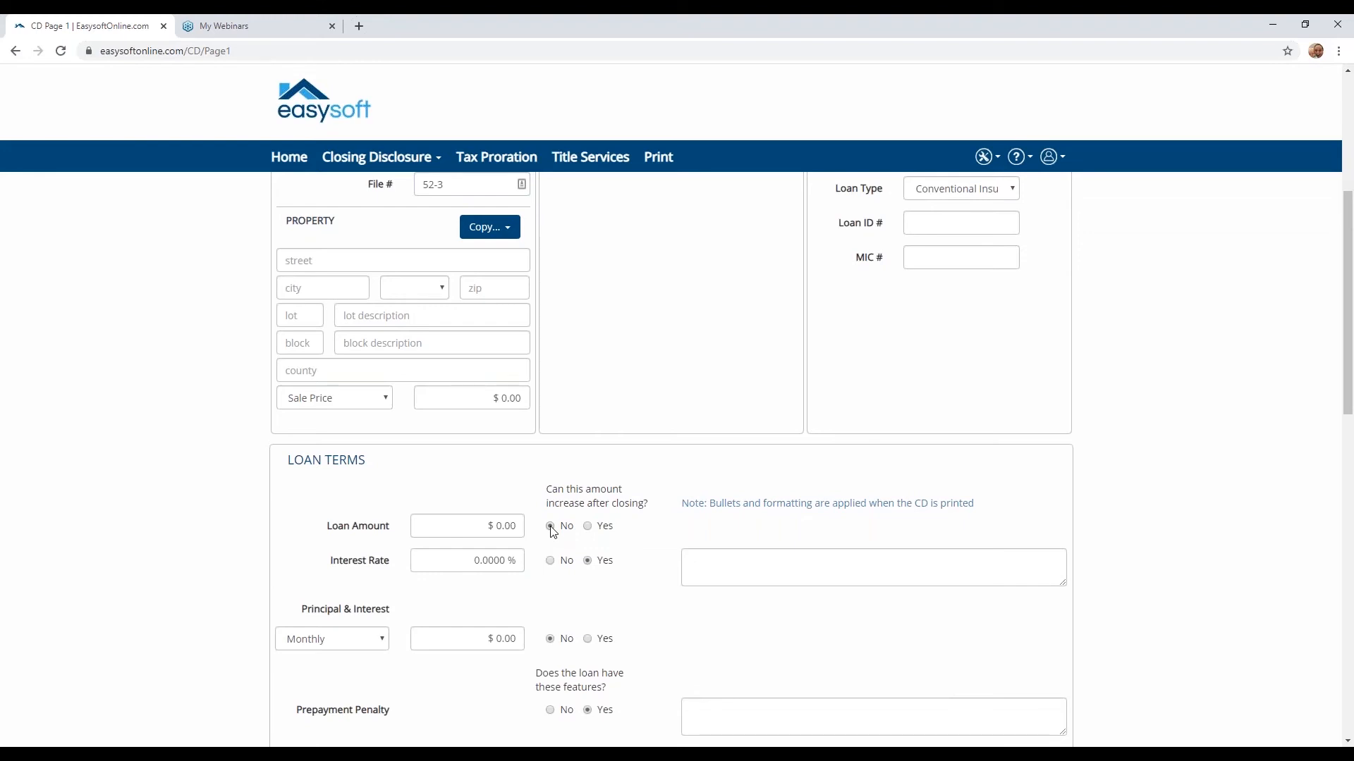
- Go to Page 2 and check the fees carried over from the template under Origination Charges, then collapse the section
scroll(552, 532, "down", 8)
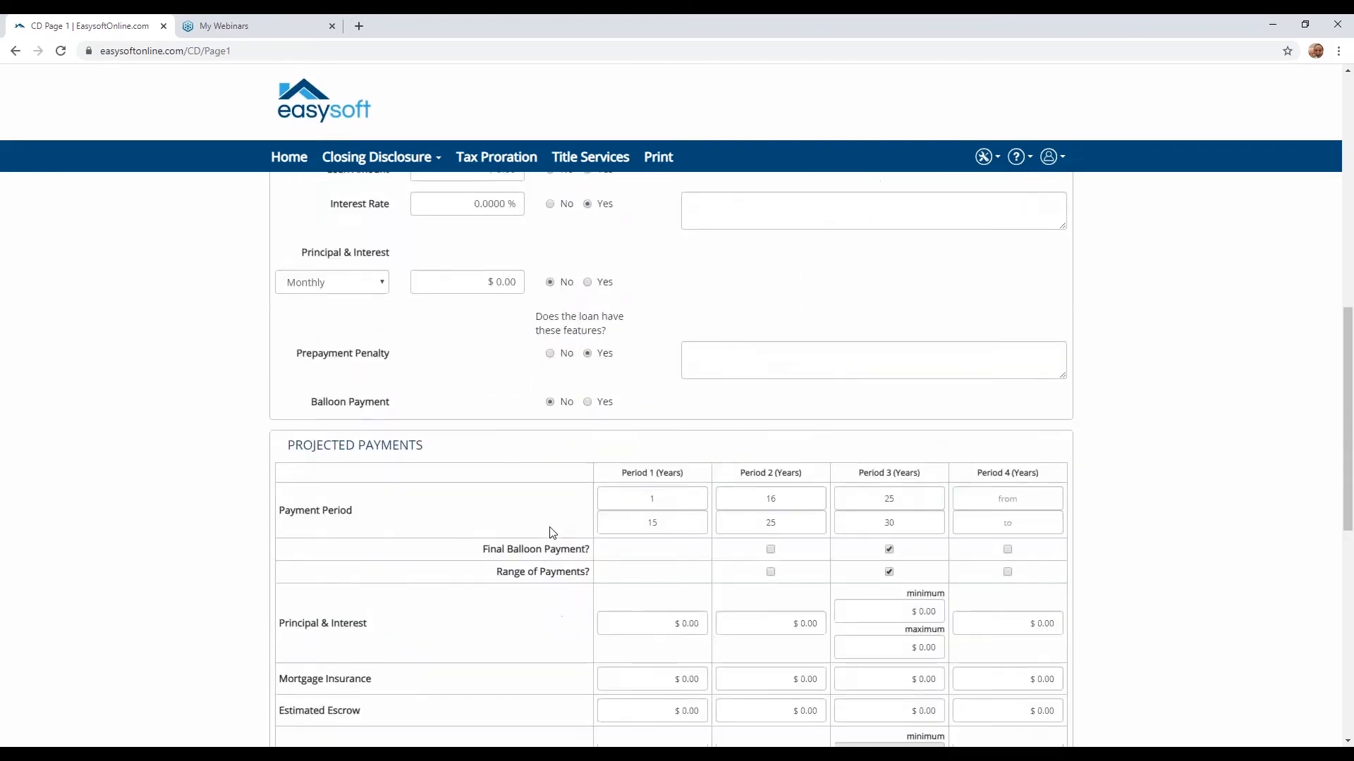
scroll(532, 556, "down", 6)
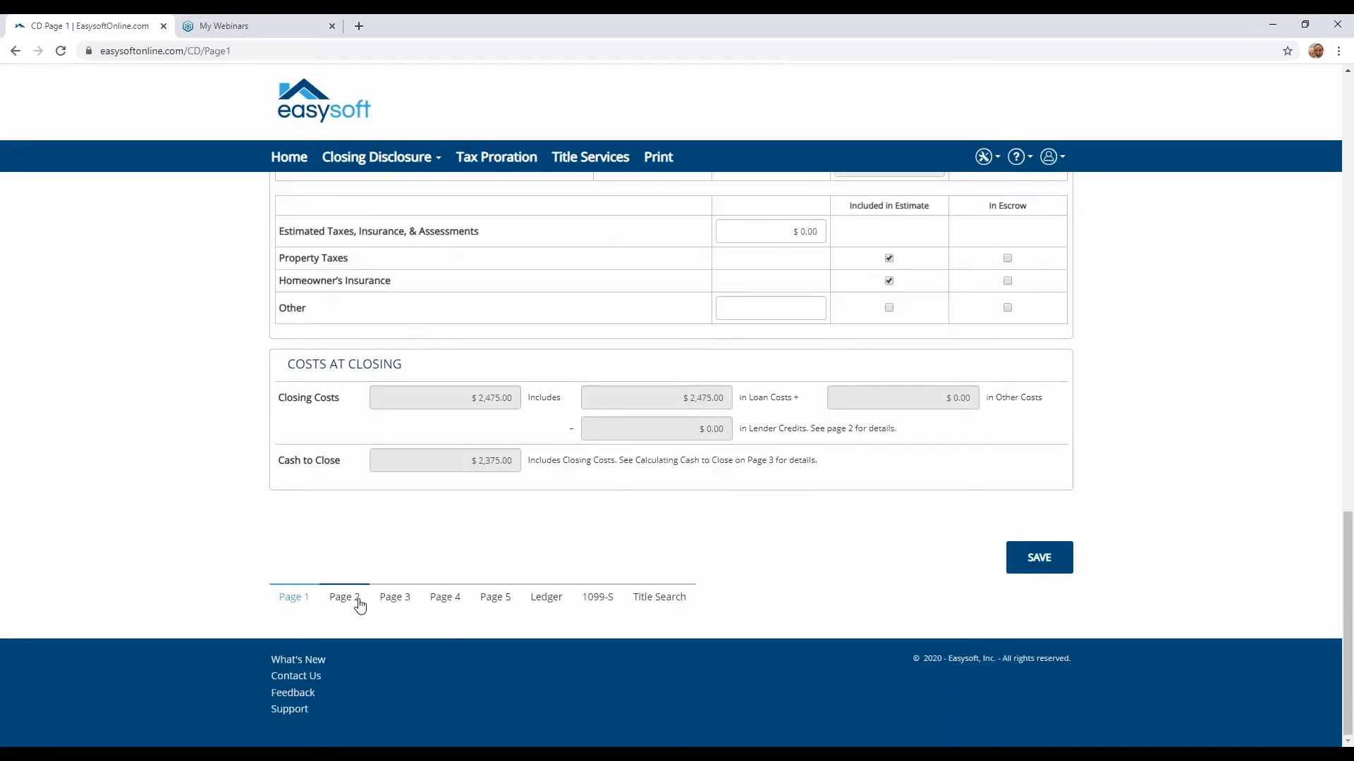
left_click(344, 597)
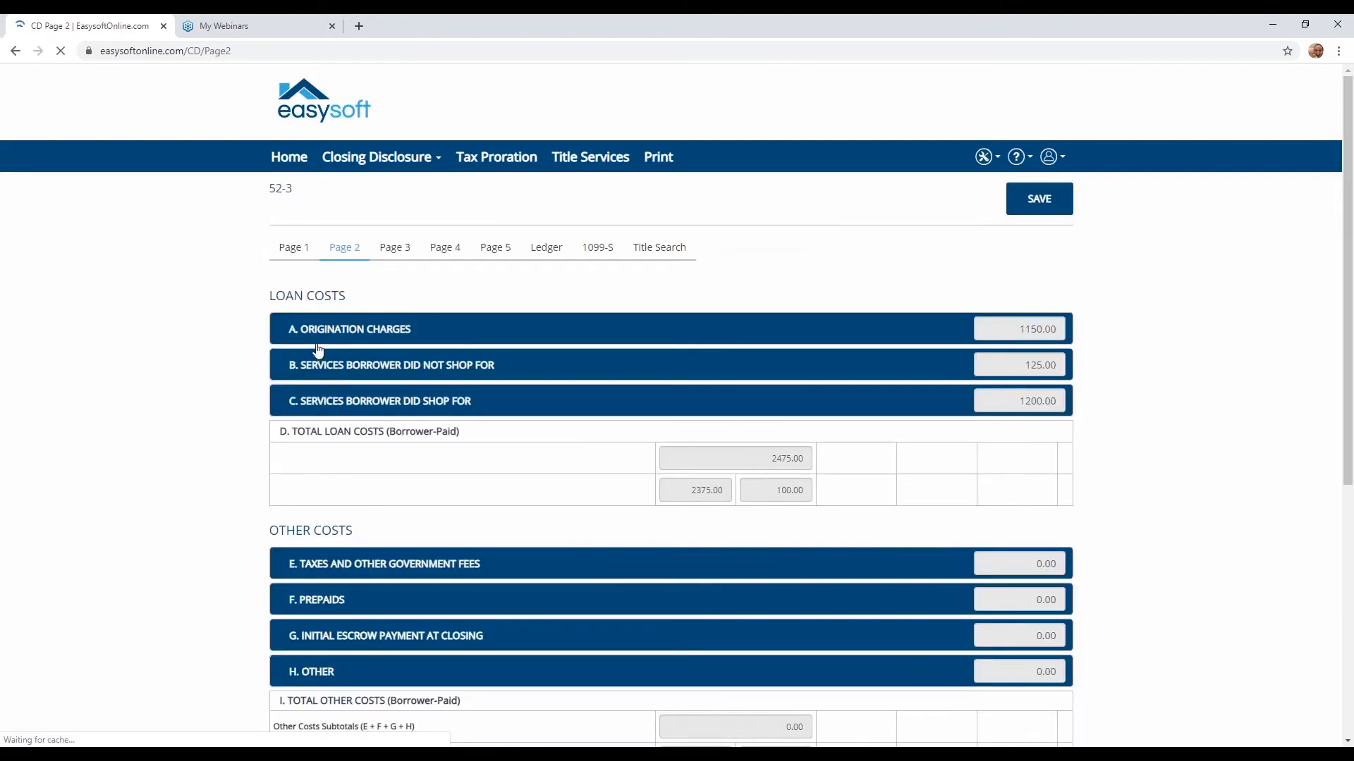
left_click(297, 340)
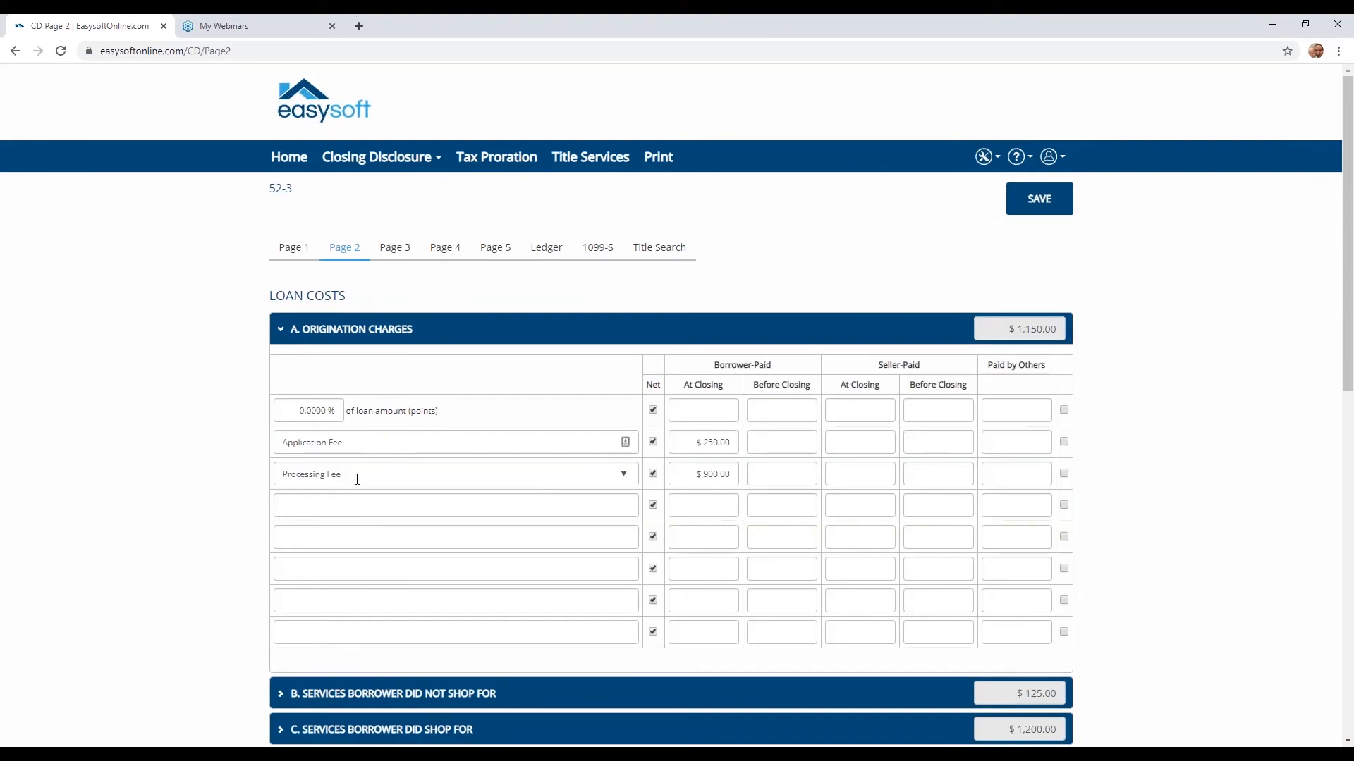
left_click(280, 332)
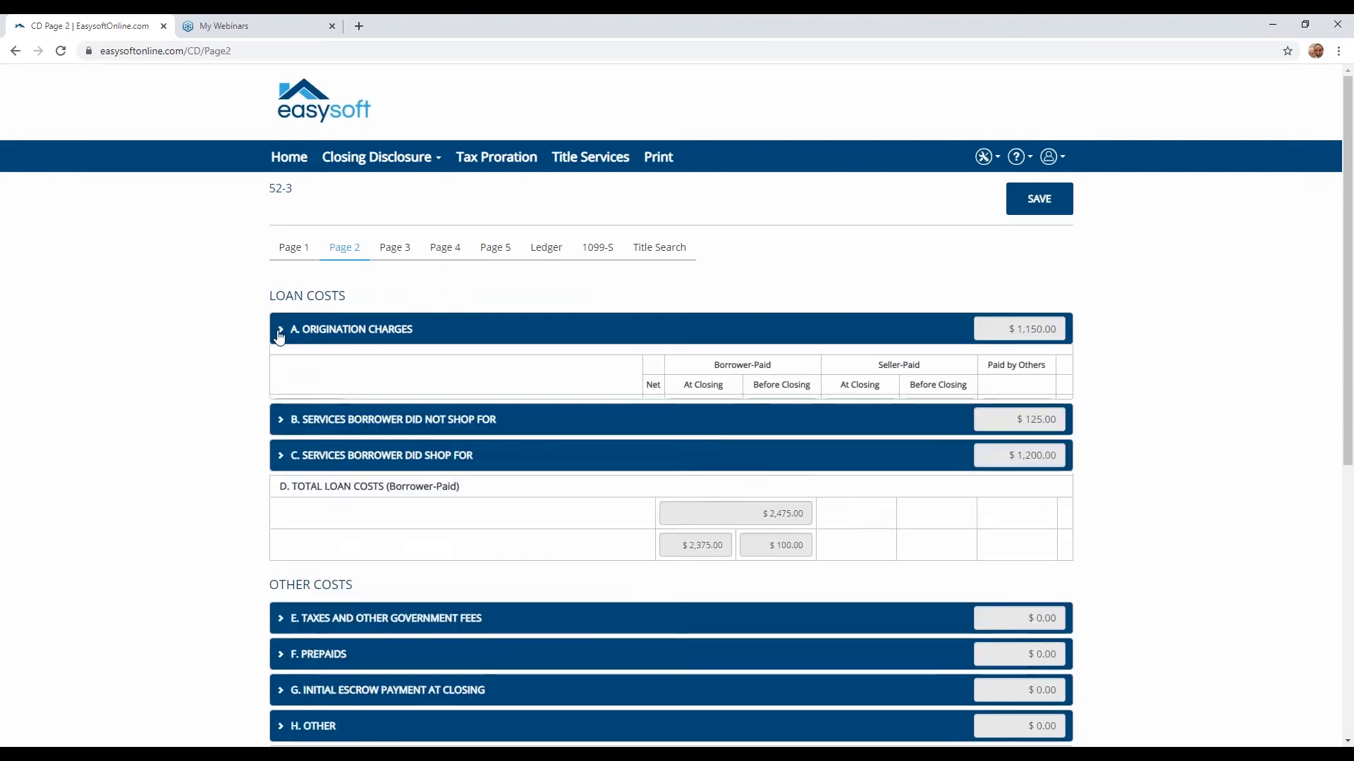
- In Services Borrower Did Not Shop For, enter 50 as the Appraisal Fee seller-paid at closing and collapse the section
left_click(279, 367)
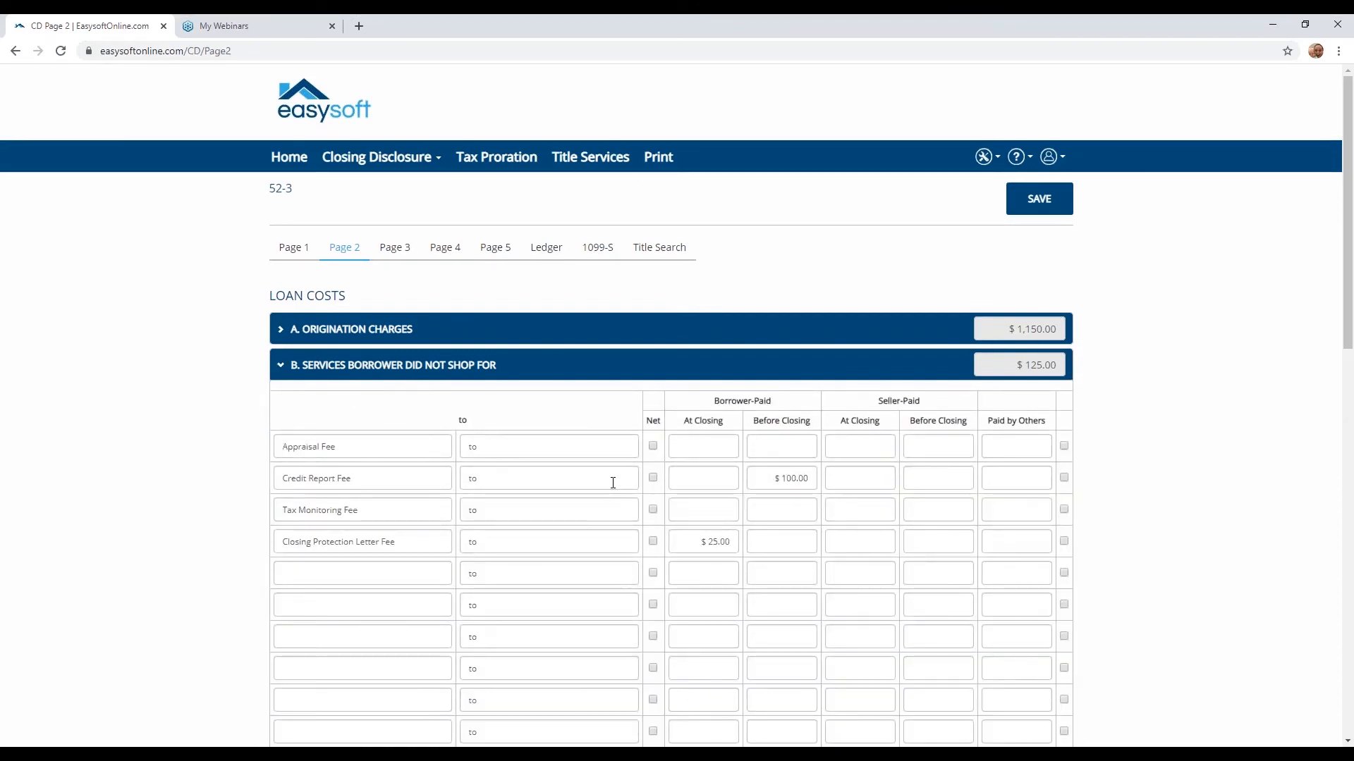
left_click(707, 451)
left_click(860, 447)
type("50")
left_click(855, 474)
left_click(281, 366)
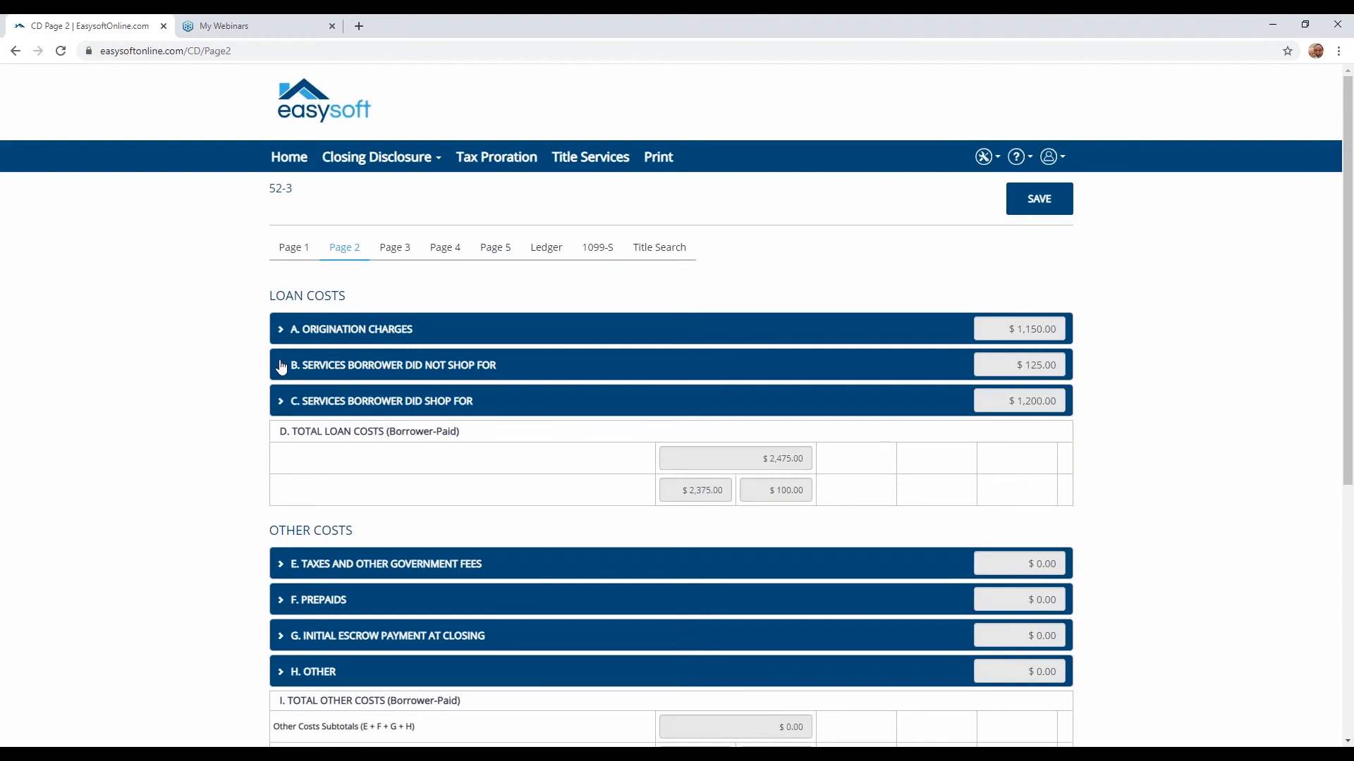
- Save the new closing and return to the closings list
left_click(1031, 204)
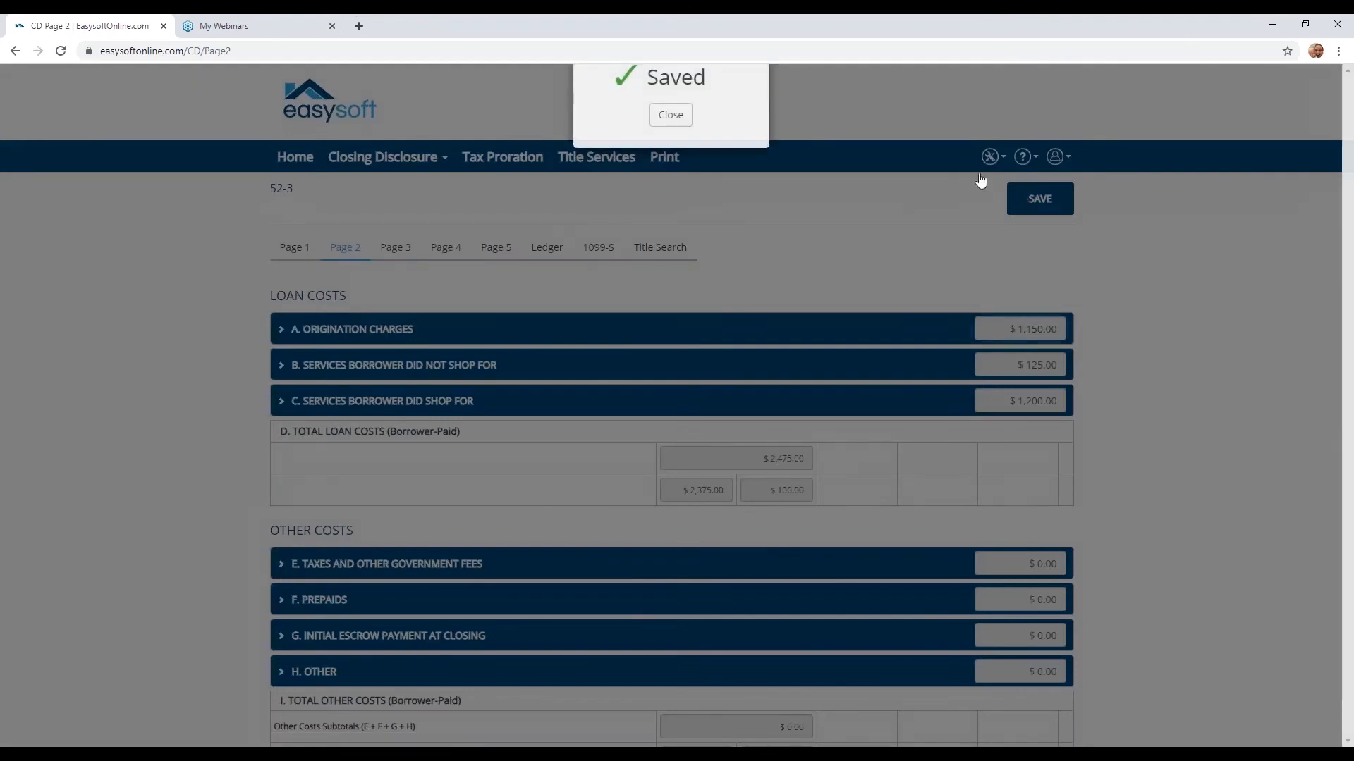
left_click(671, 116)
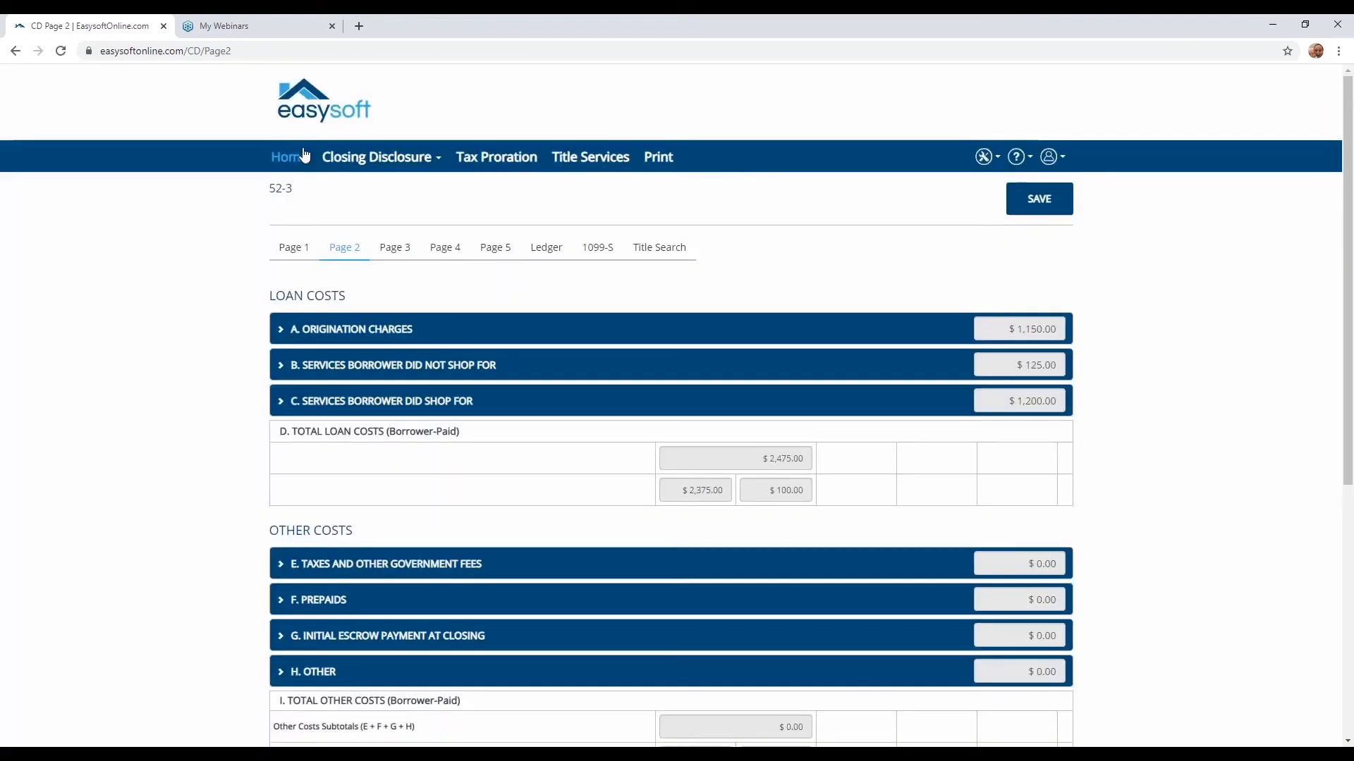
left_click(292, 160)
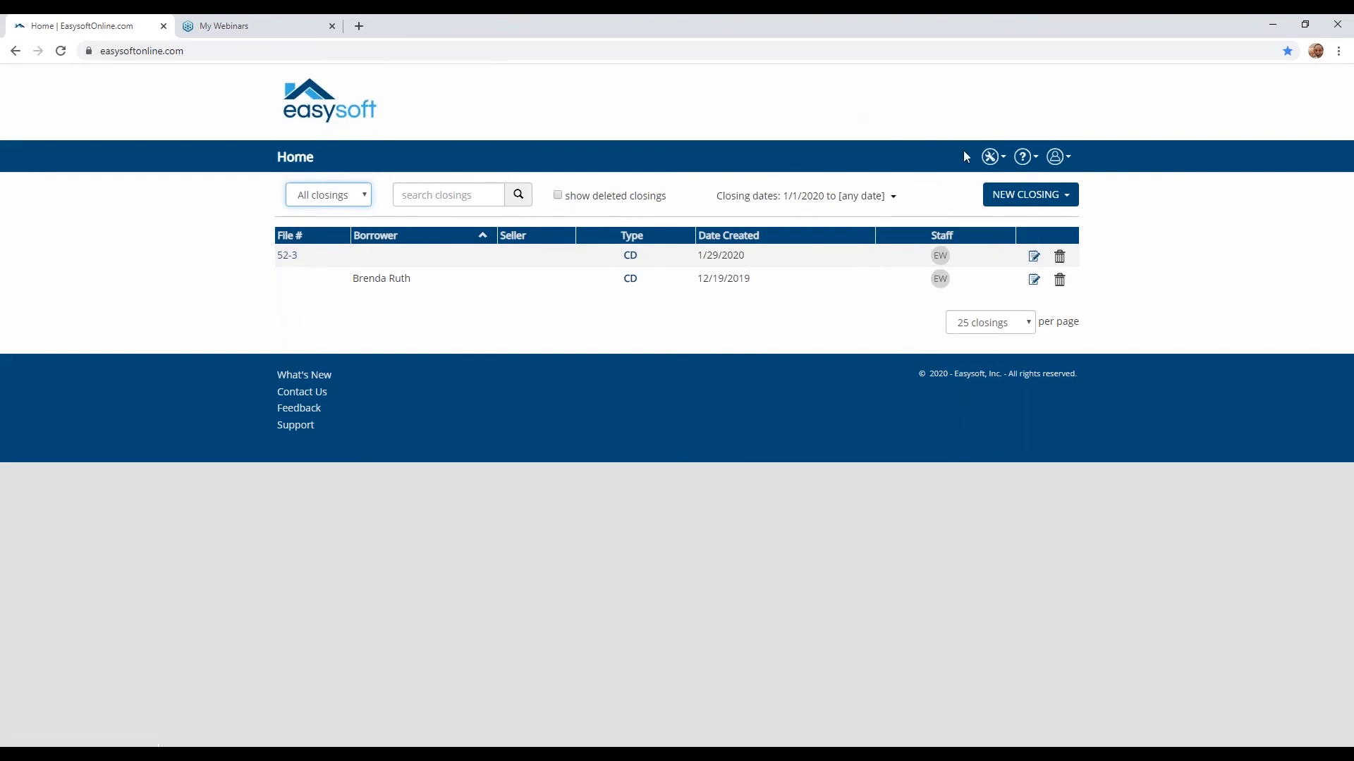
- Open the Lender CD closing template for editing and clear its Loan Product
left_click(997, 160)
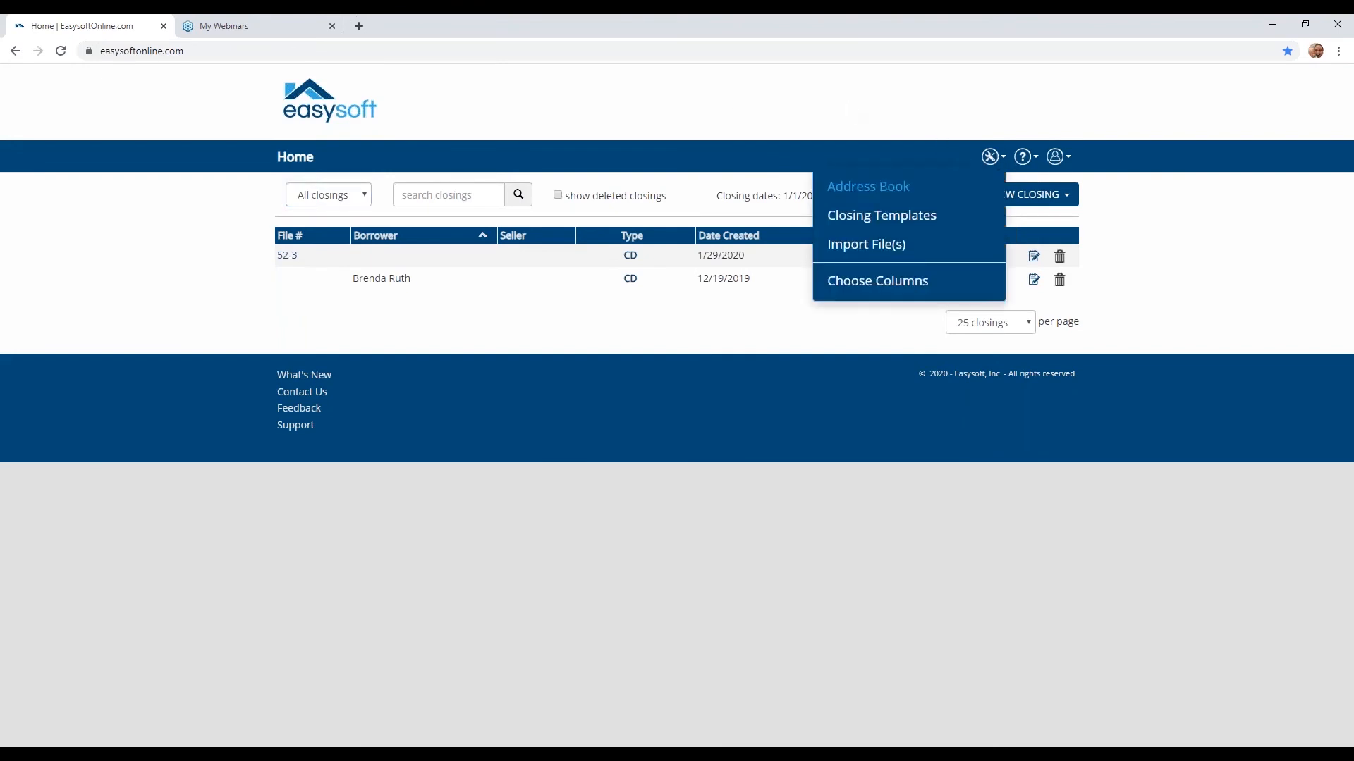
left_click(889, 217)
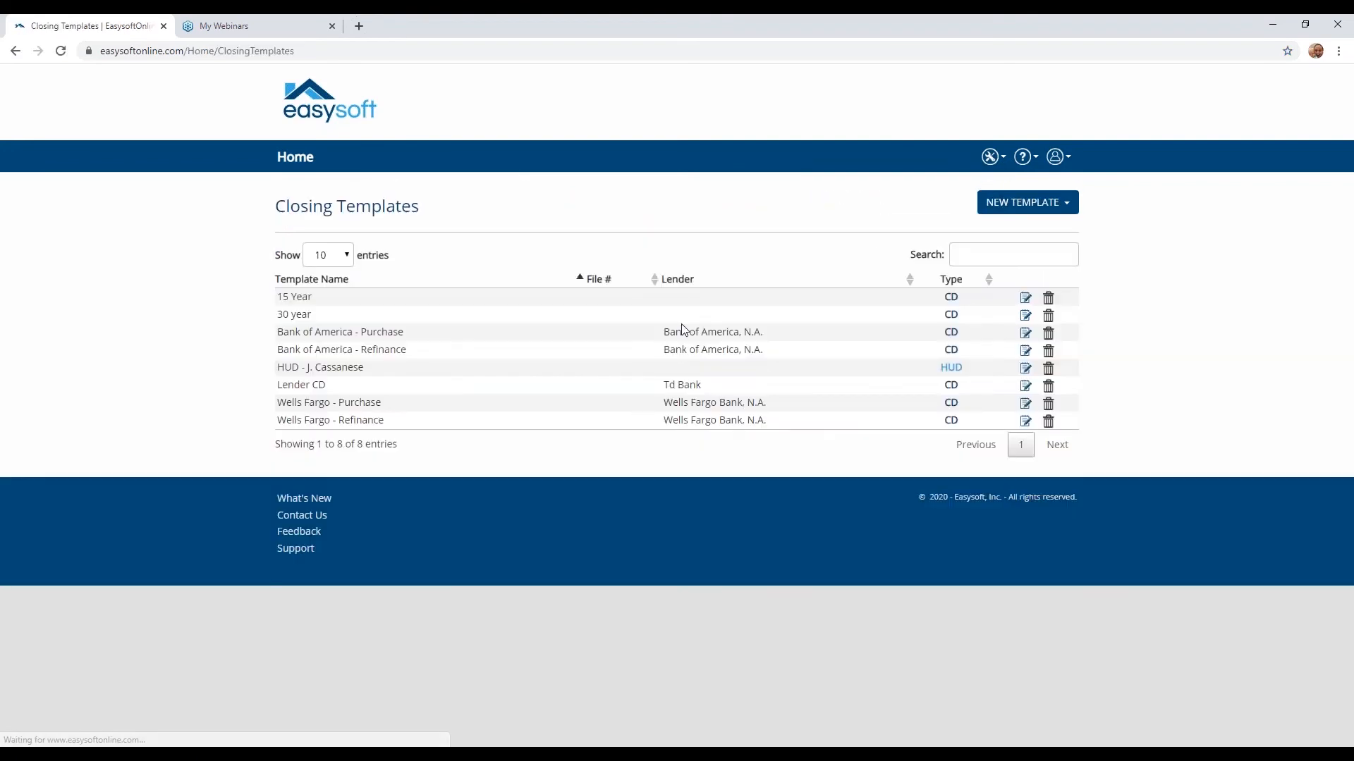
left_click(1025, 389)
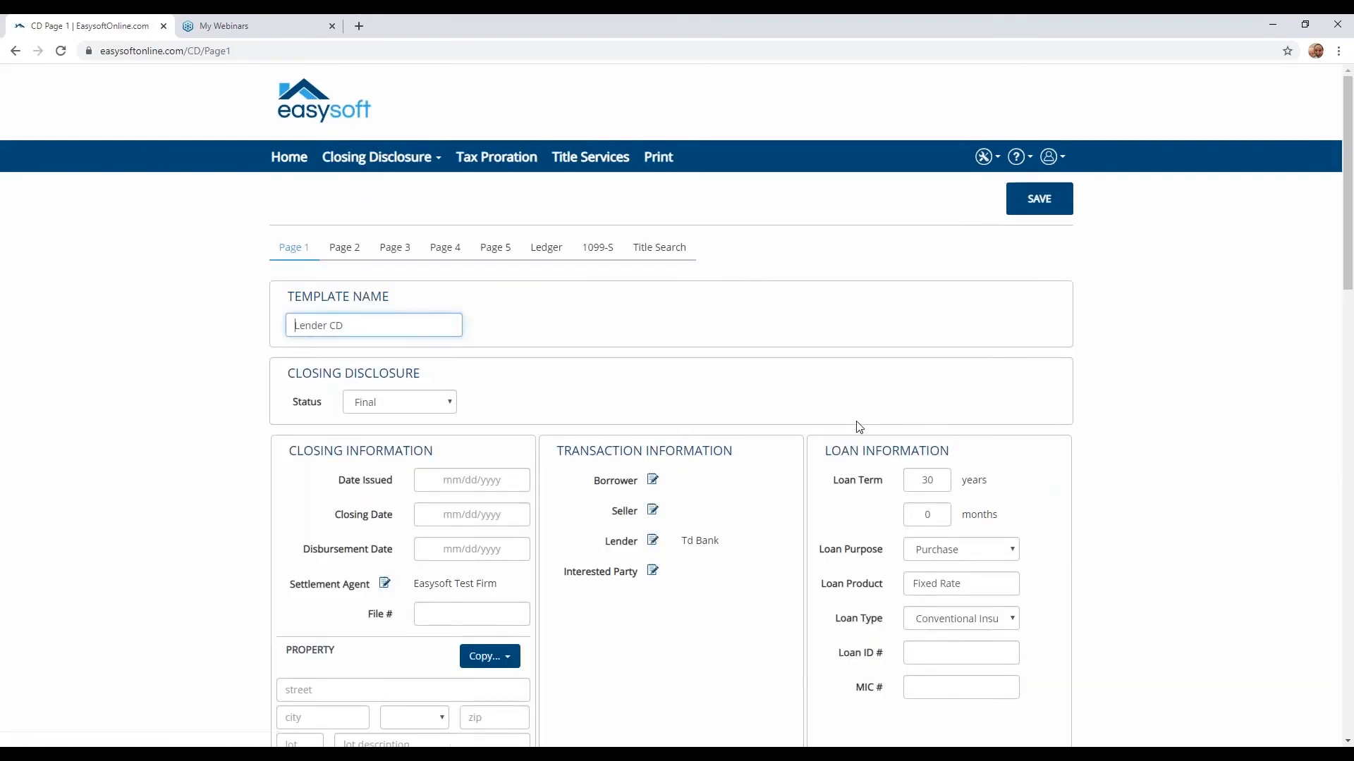
scroll(858, 427, "down", 2)
left_click(961, 444)
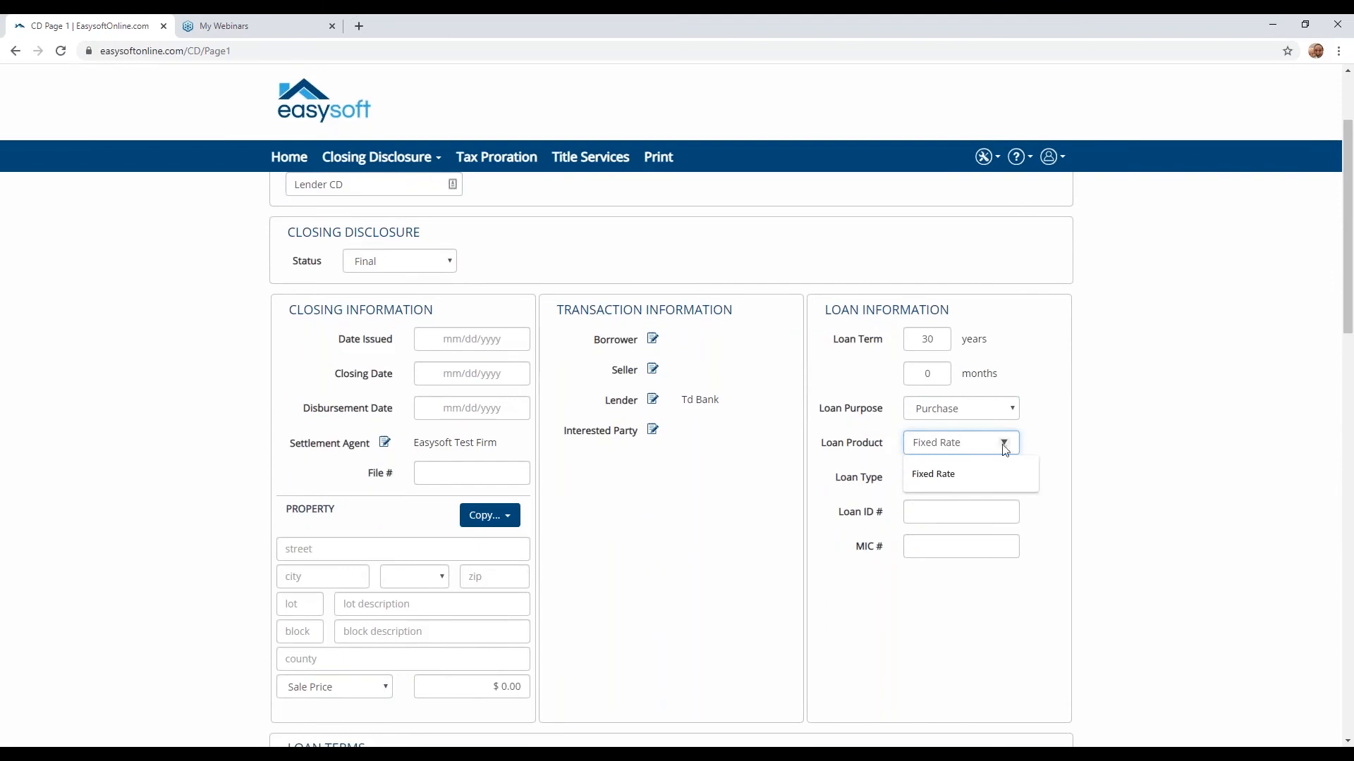
key("ctrl+a")
key("BackSpace")
left_click(1093, 306)
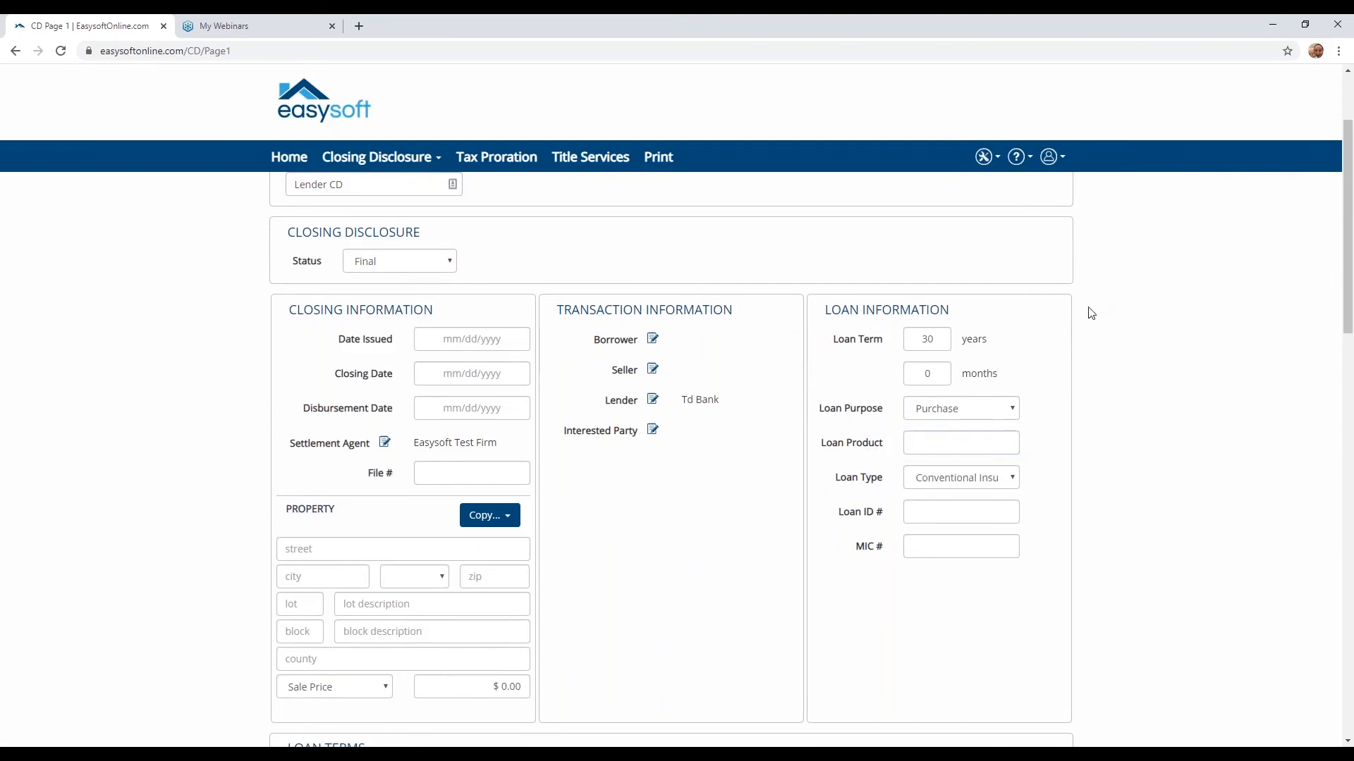
- Save the edited Lender CD template and go back to the closings list
scroll(925, 712, "up", 2)
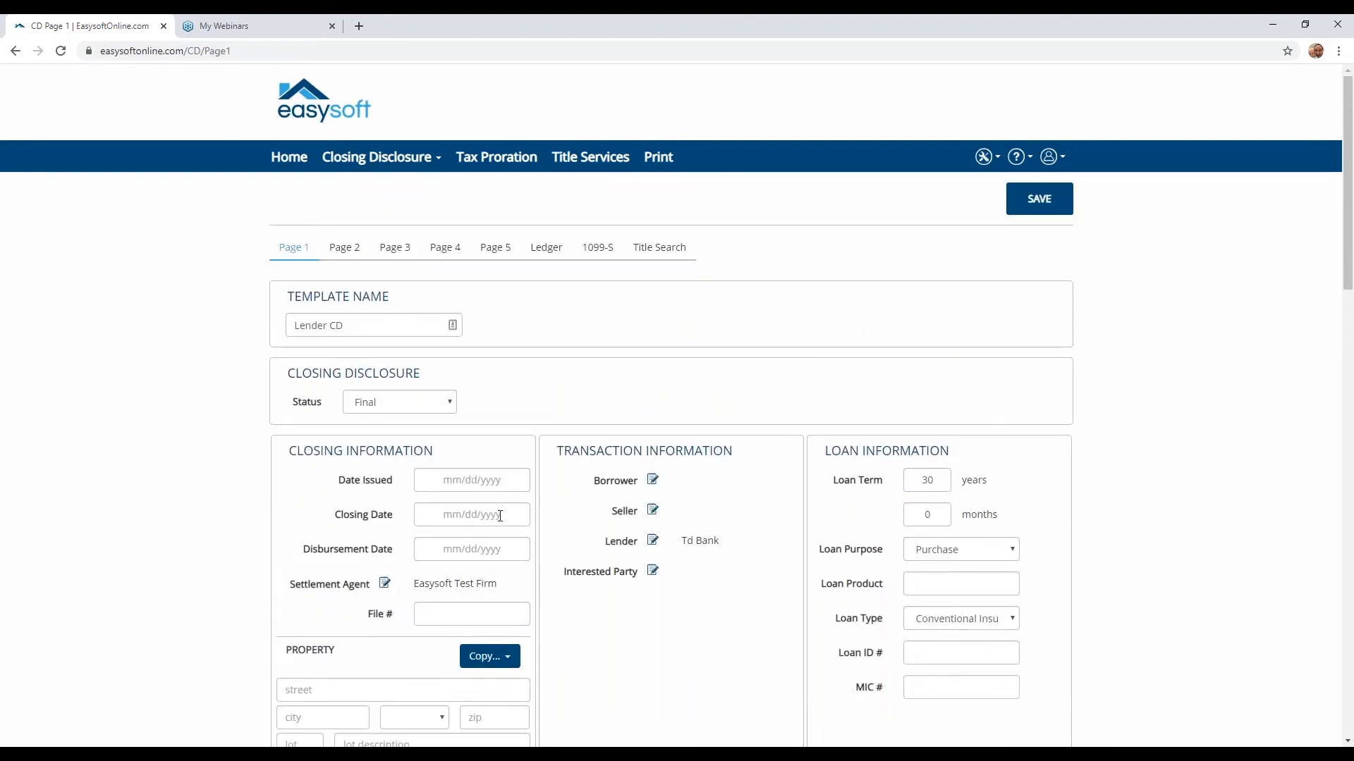
scroll(500, 516, "down", 5)
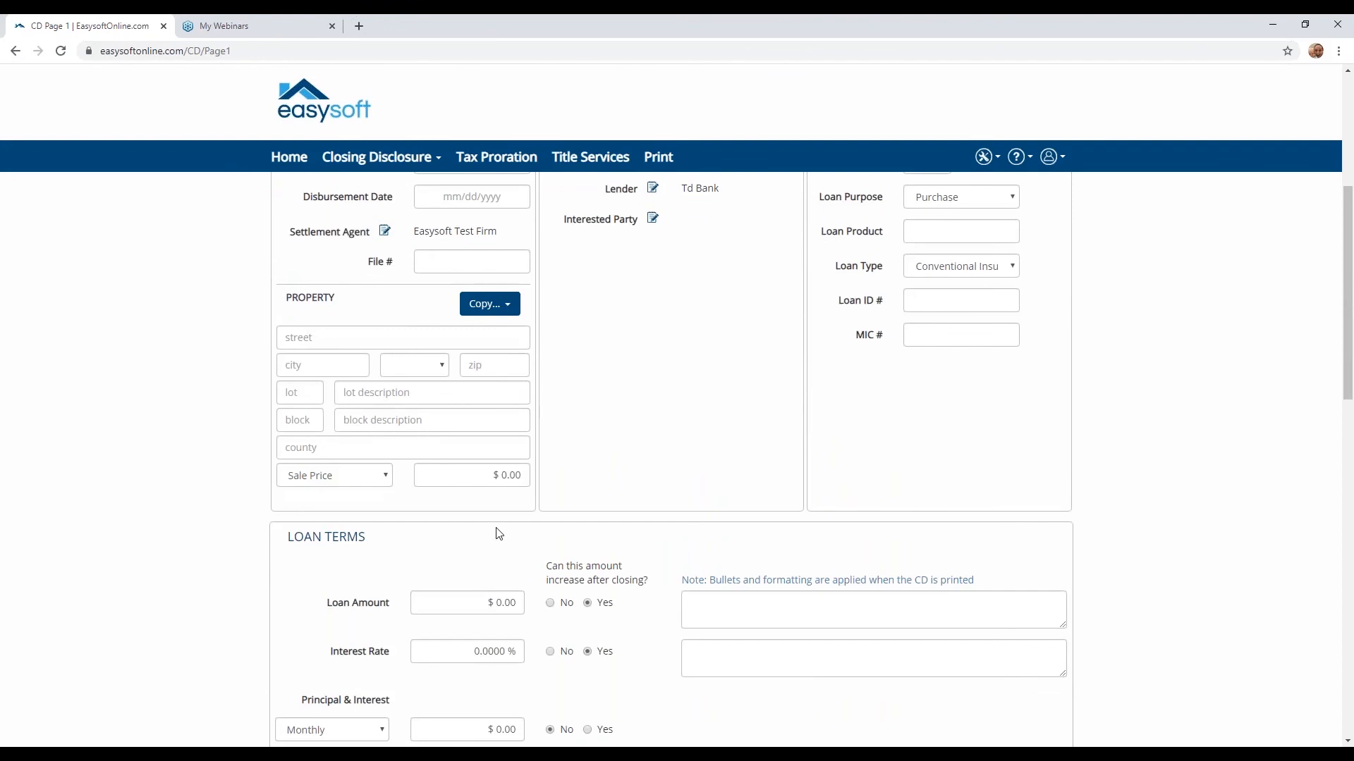
scroll(498, 533, "up", 5)
left_click(1023, 206)
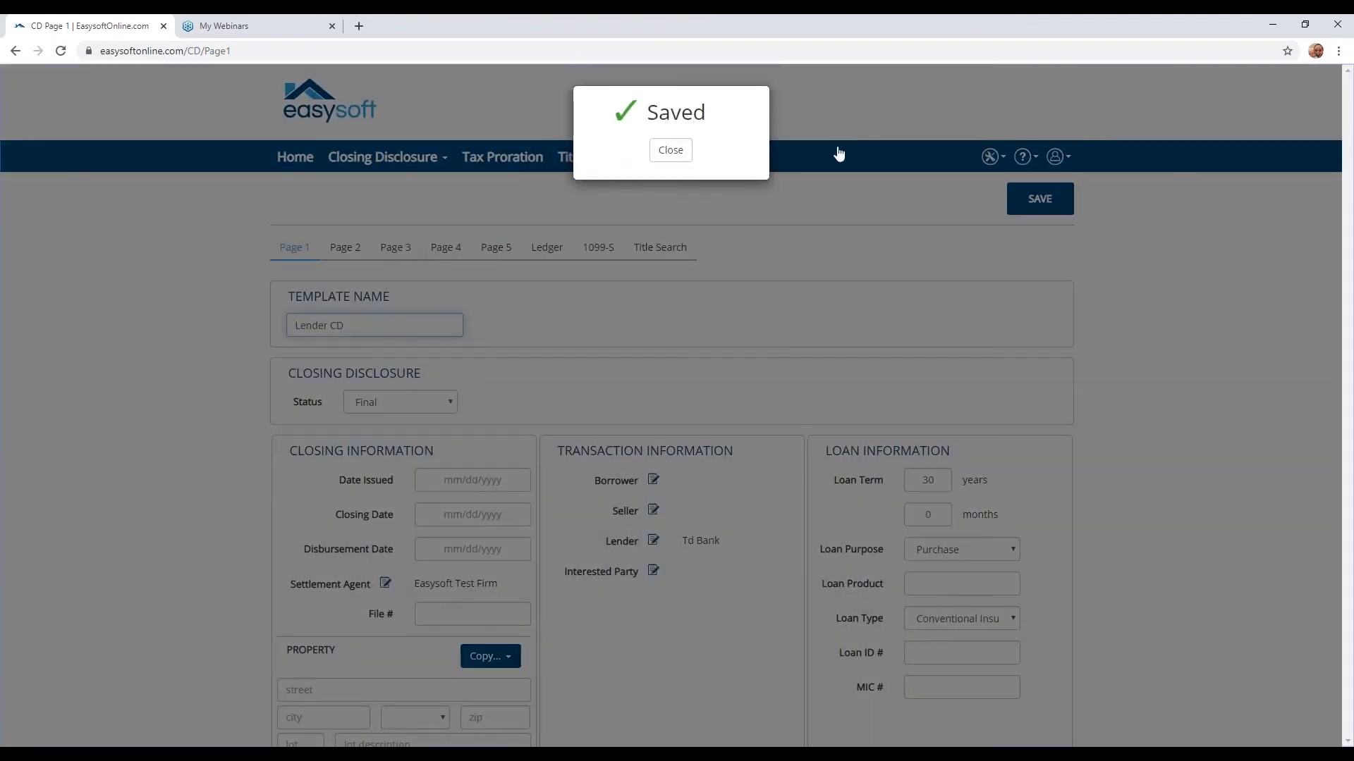
left_click(671, 149)
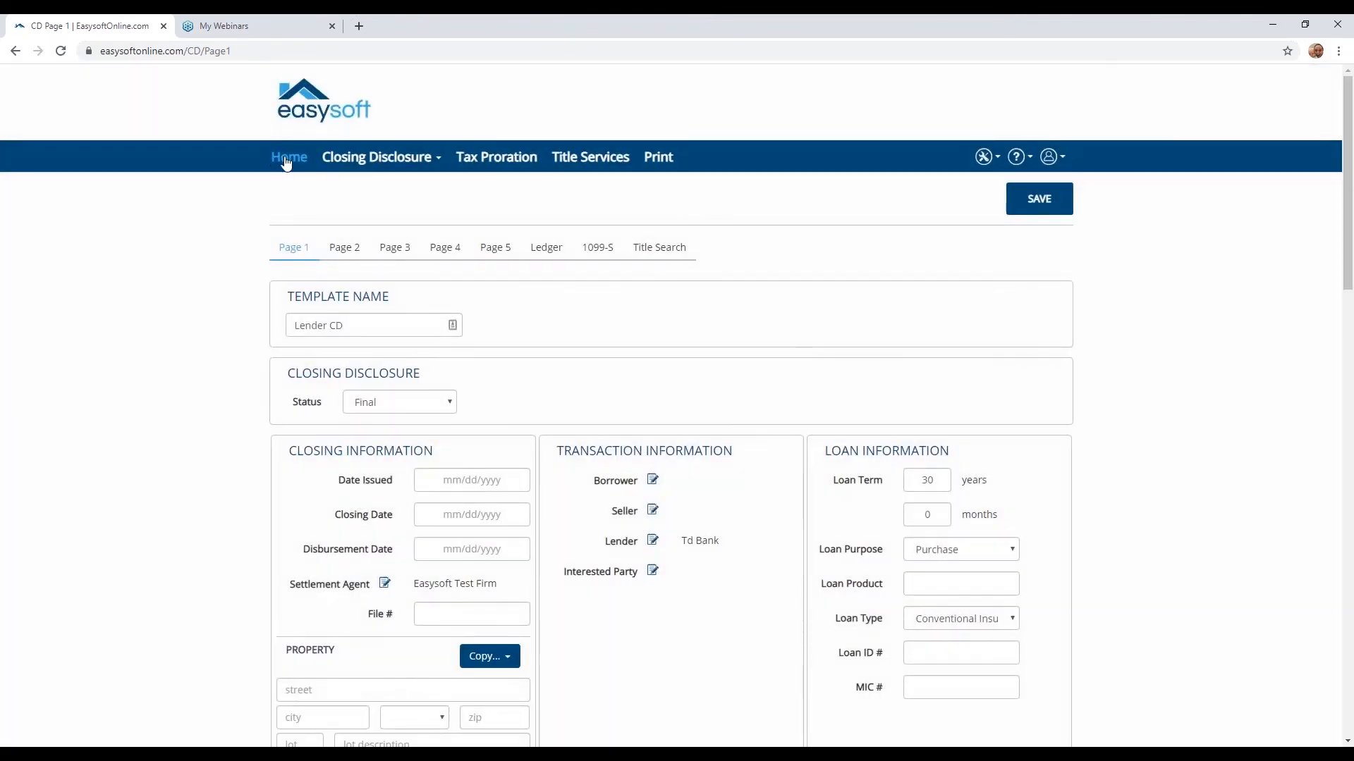
left_click(290, 158)
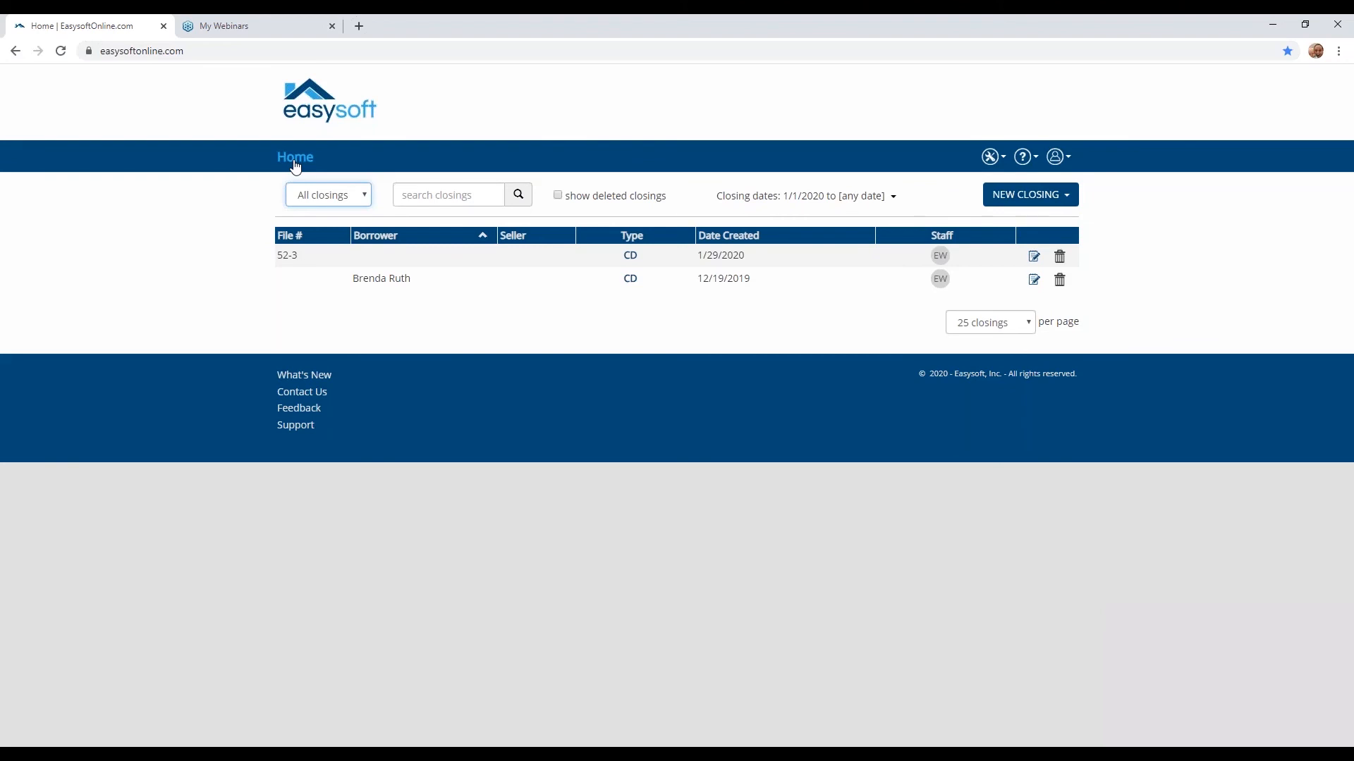
- View the Contact Us page and open the Easysoft Support page to see the available help options
left_click(319, 393)
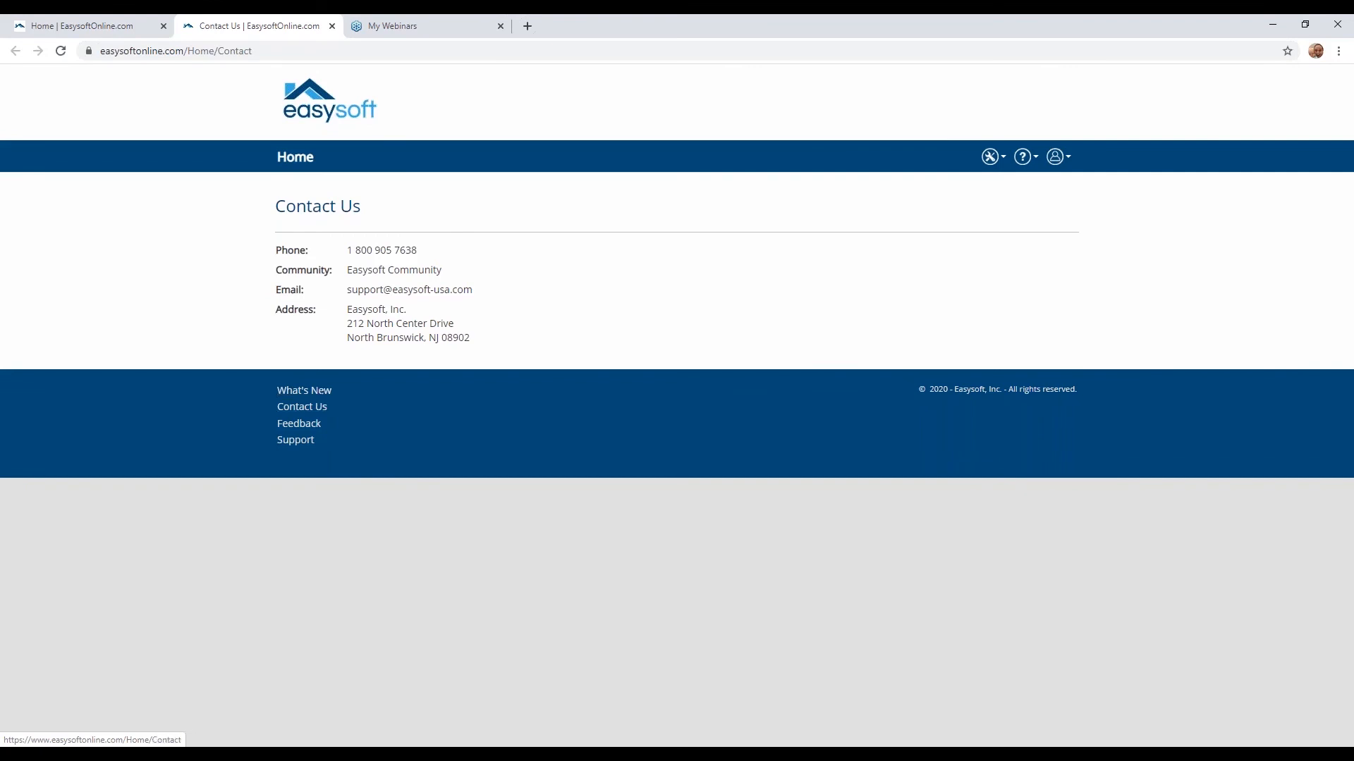
left_click(295, 441)
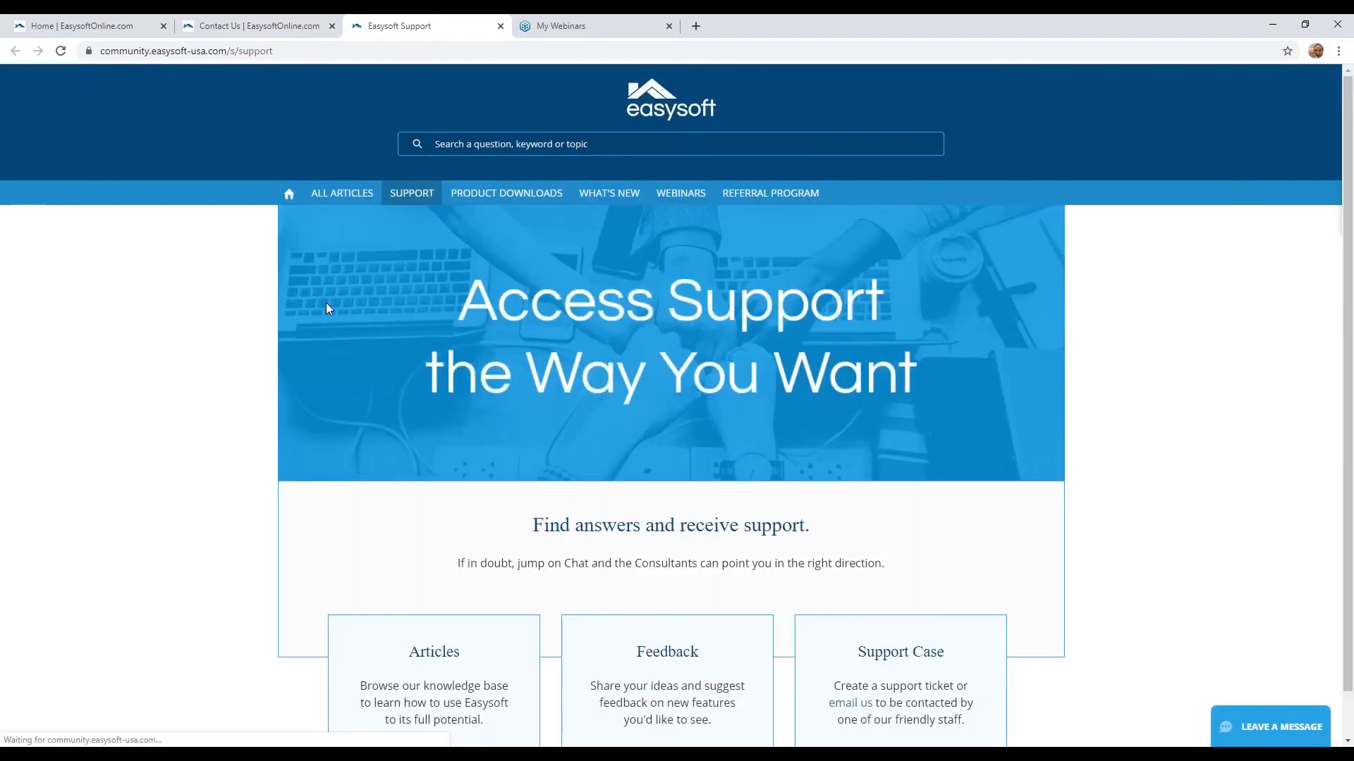
scroll(331, 304, "down", 1)
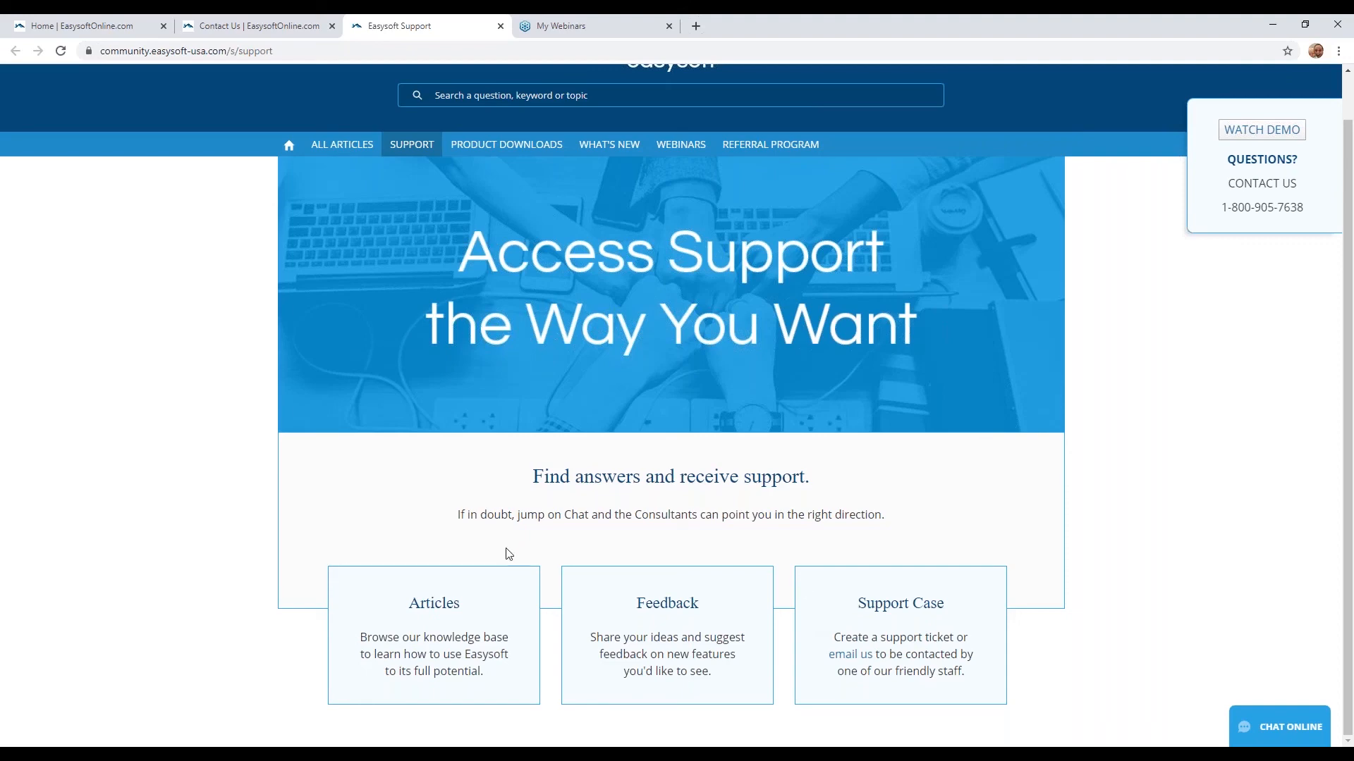
- Browse the support articles for Easysoft Online and open the Add New Closing Templates article
left_click(426, 608)
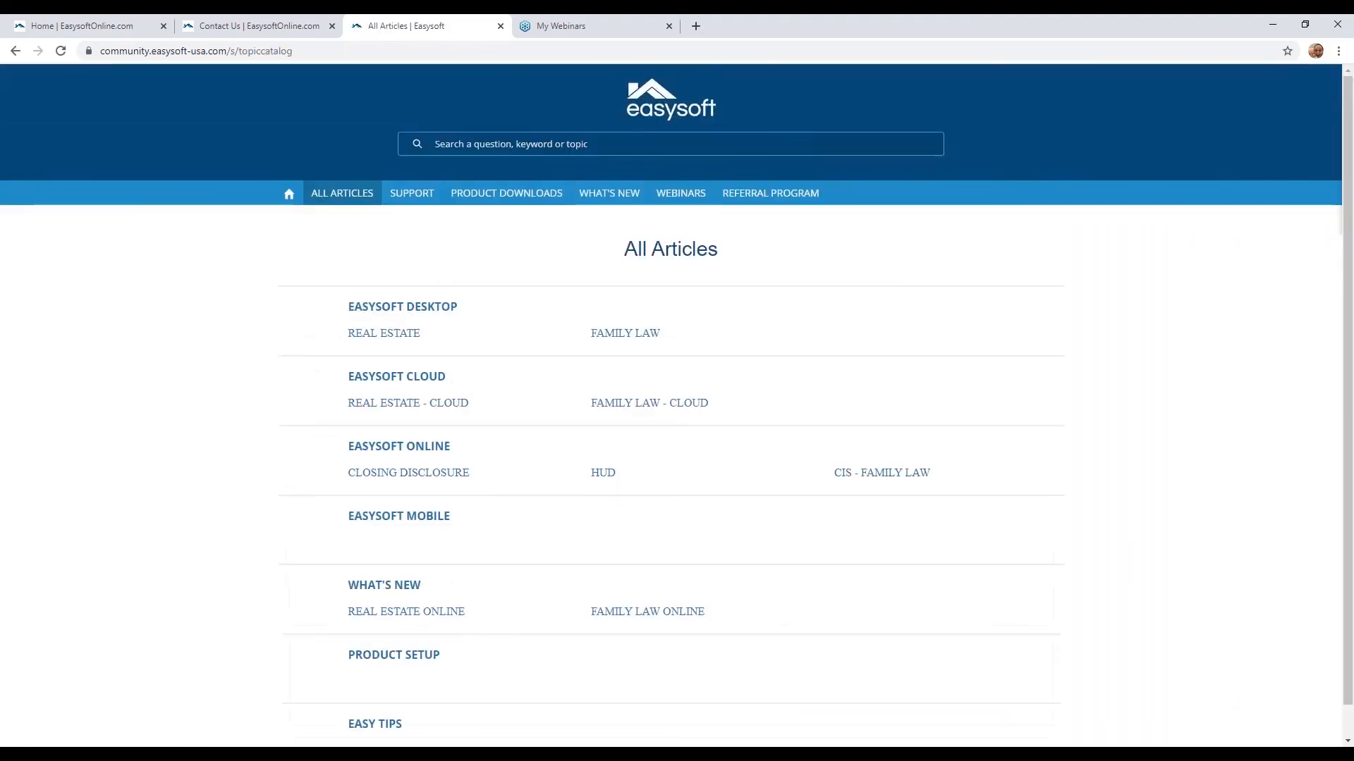
left_click(405, 452)
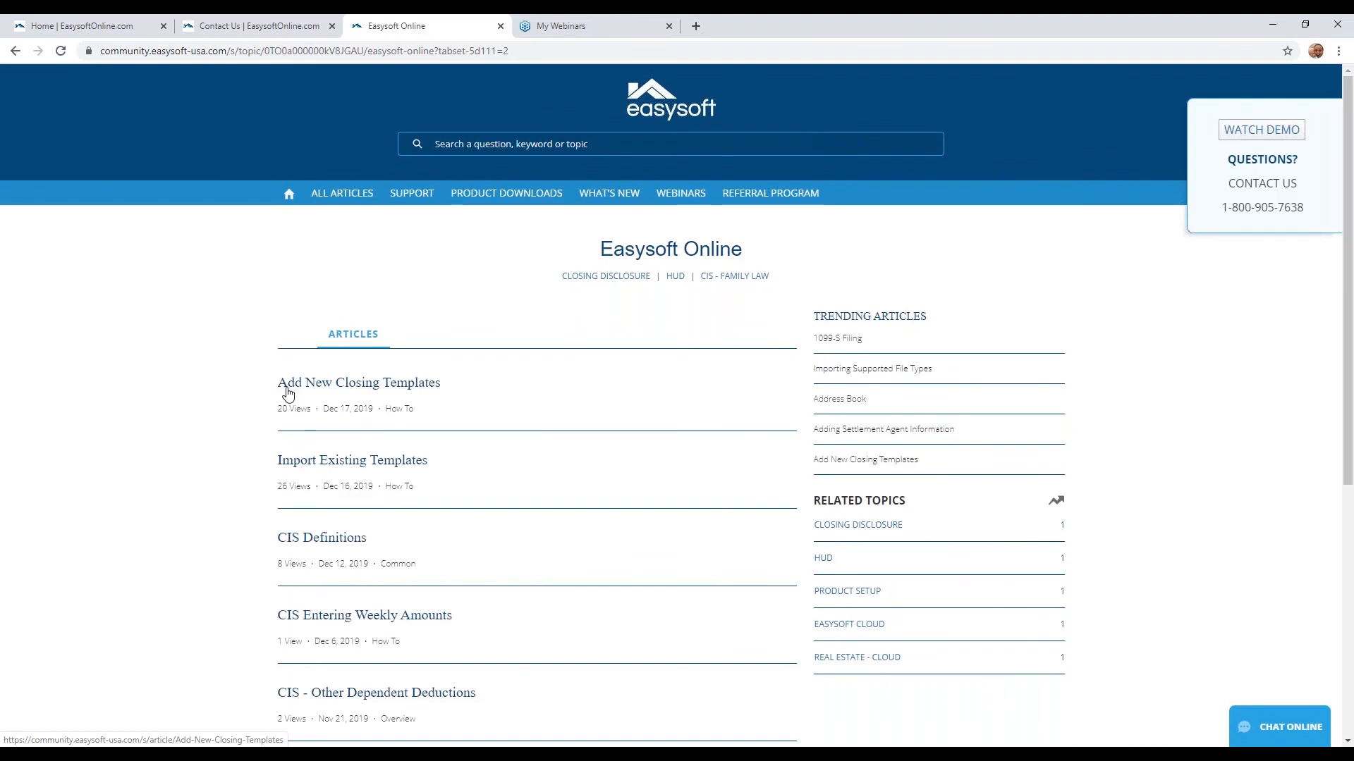
left_click(403, 384)
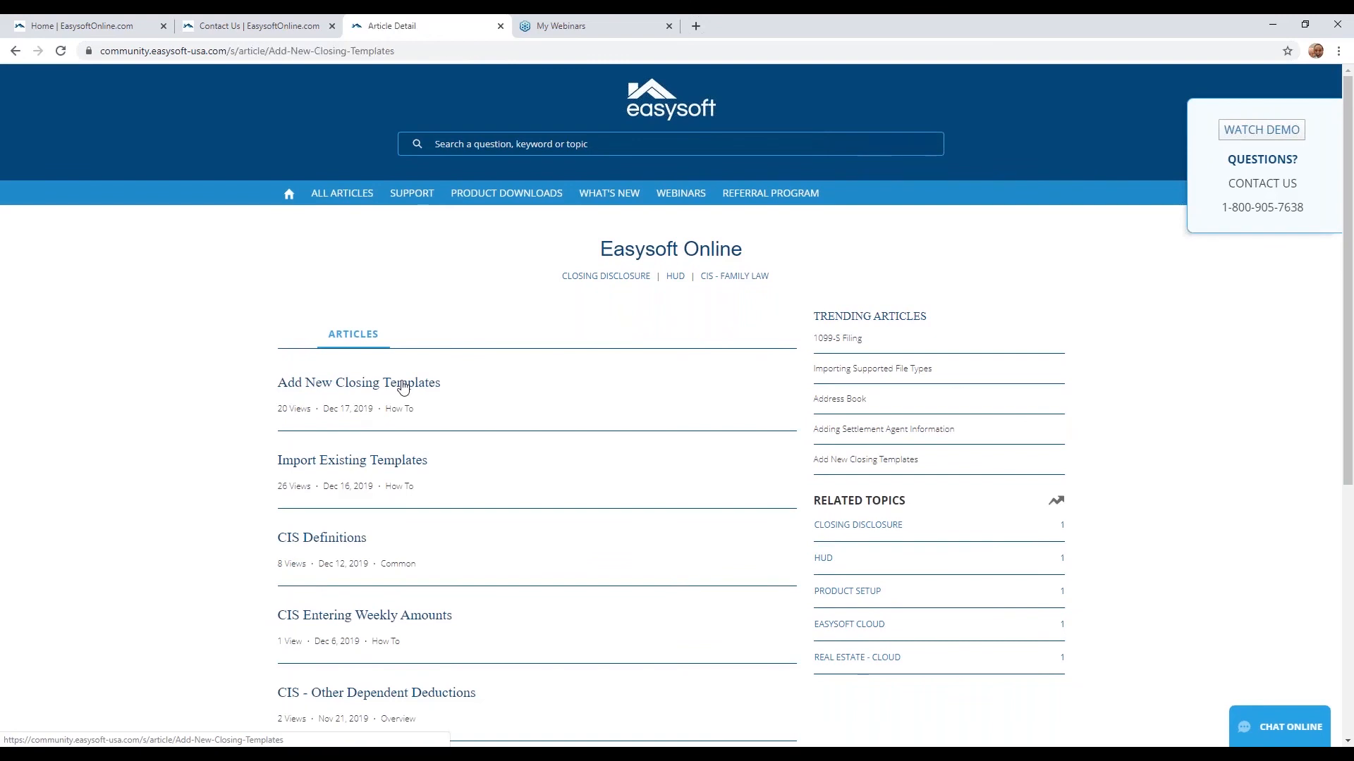